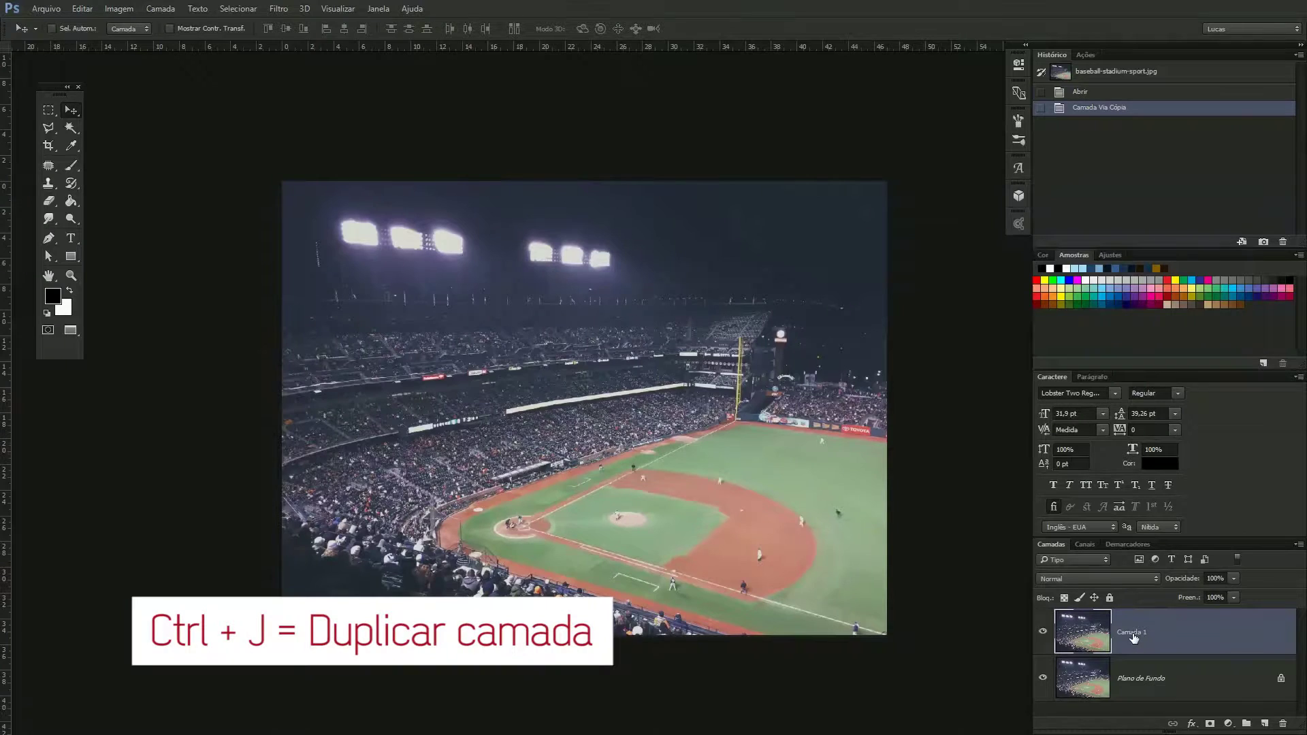
Step: Rename the duplicated stadium layer Camada 1 as "Tilt-shift"
double_click(1134, 638)
type("T")
type("it")
type("t-s")
type("h")
type("ift")
key("Return")
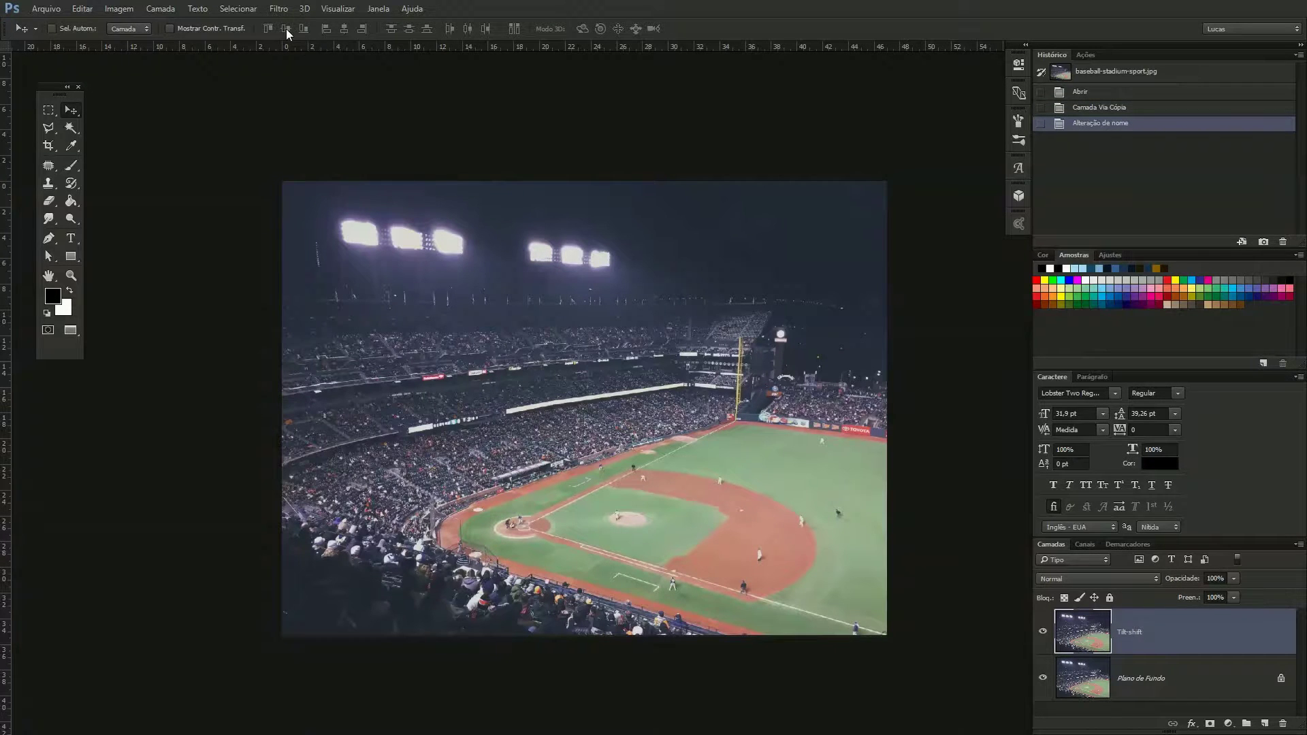
Step: Start the Inclinação-Shift blur on the Tilt-shift layer and set its distortion to 50%
left_click(279, 8)
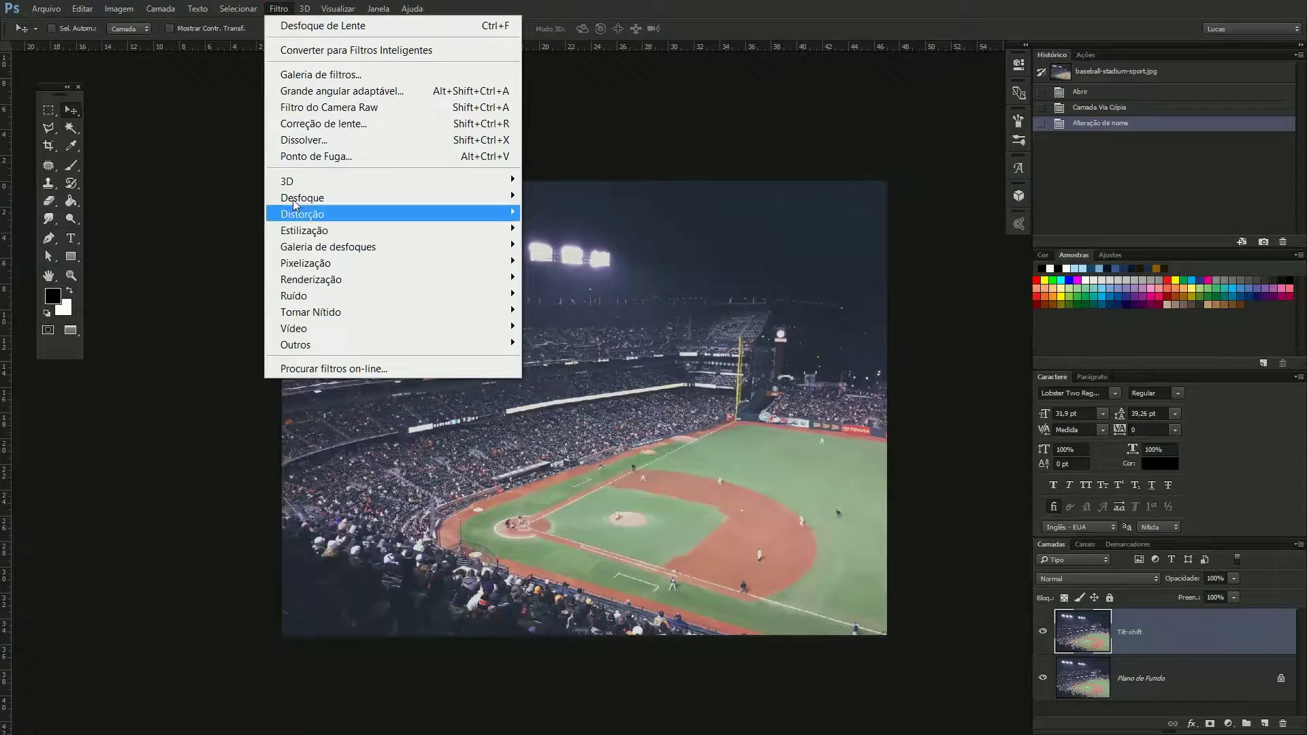
mouse_move(299, 249)
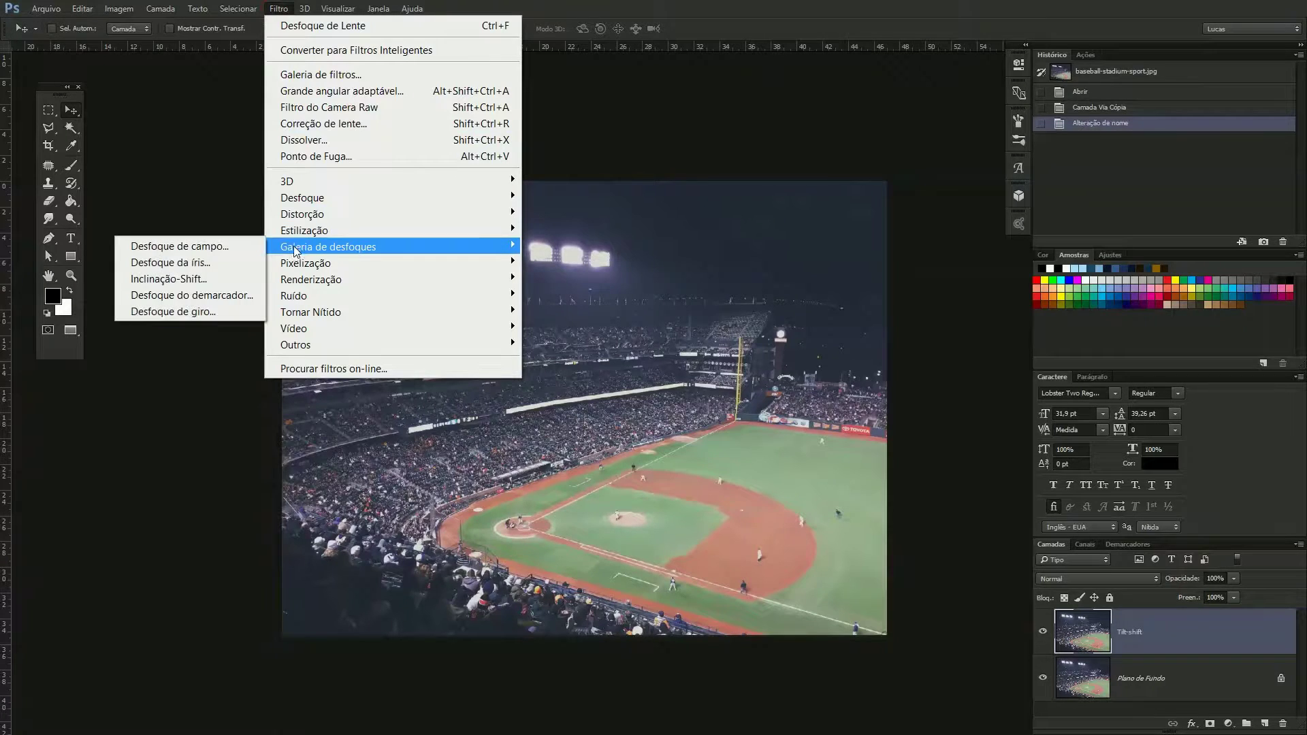
left_click(202, 284)
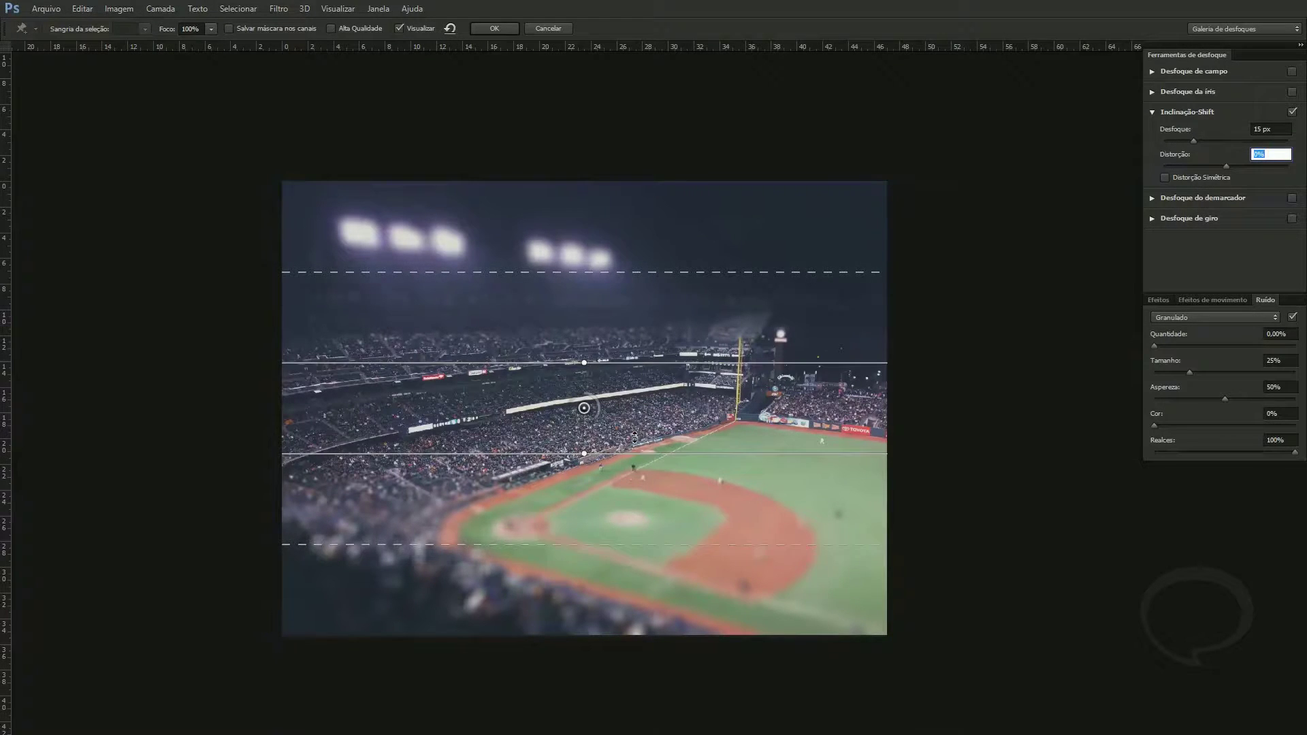
left_click_drag(587, 454, 610, 422)
key("ctrl+z")
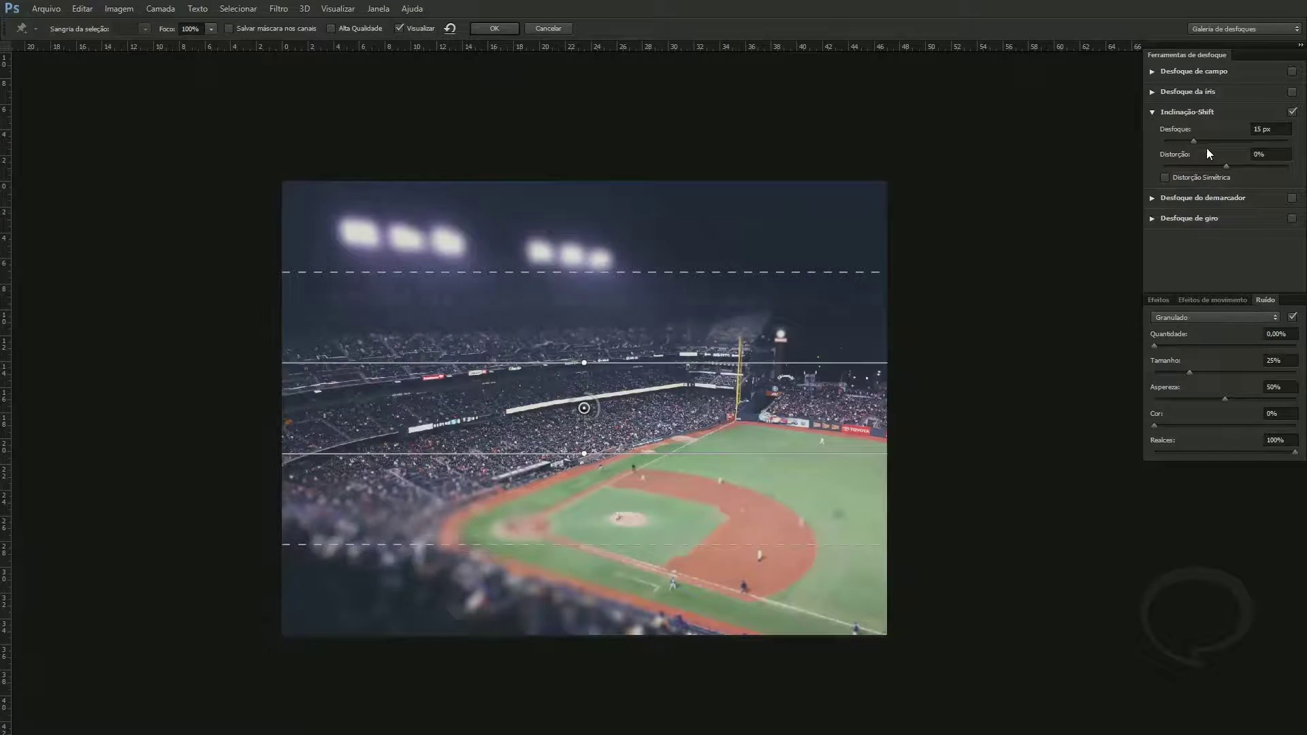
left_click_drag(1228, 165, 1257, 165)
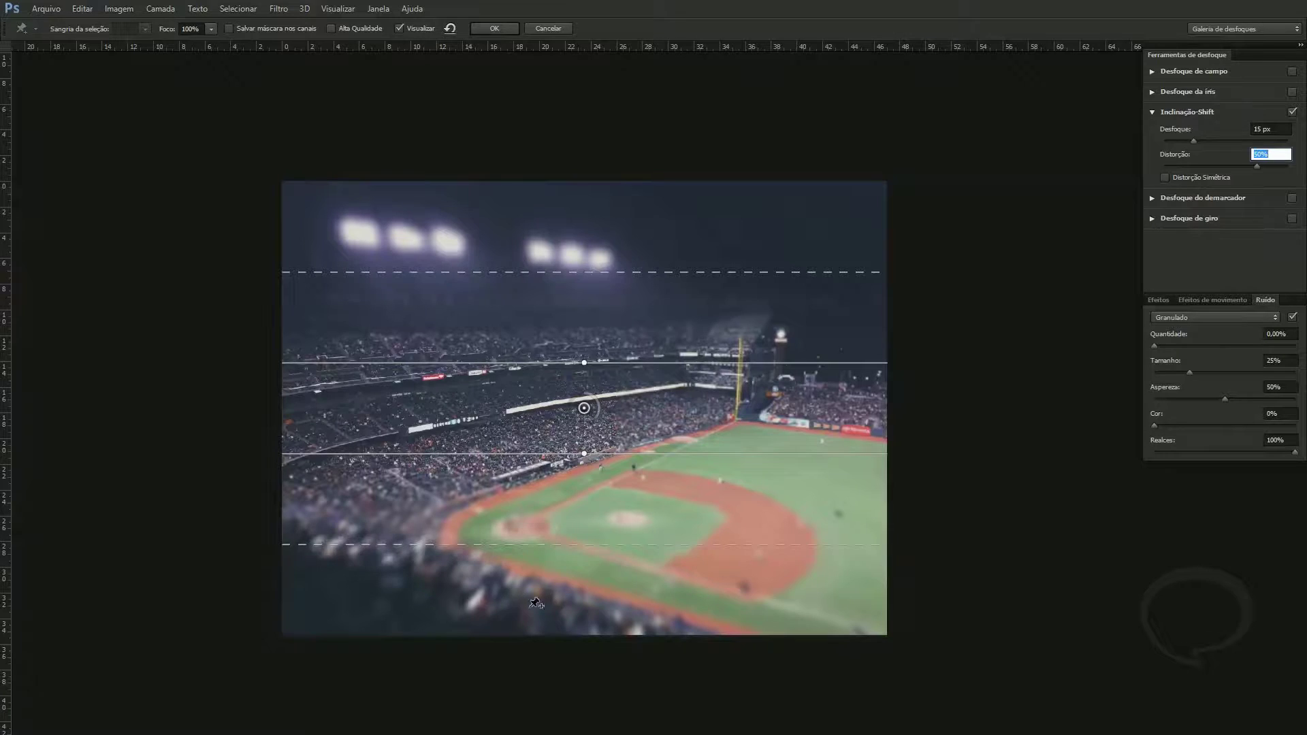
Step: Try a blur of 20 px, then adjust the blur strength on the image up to 41 px
left_click(1271, 130)
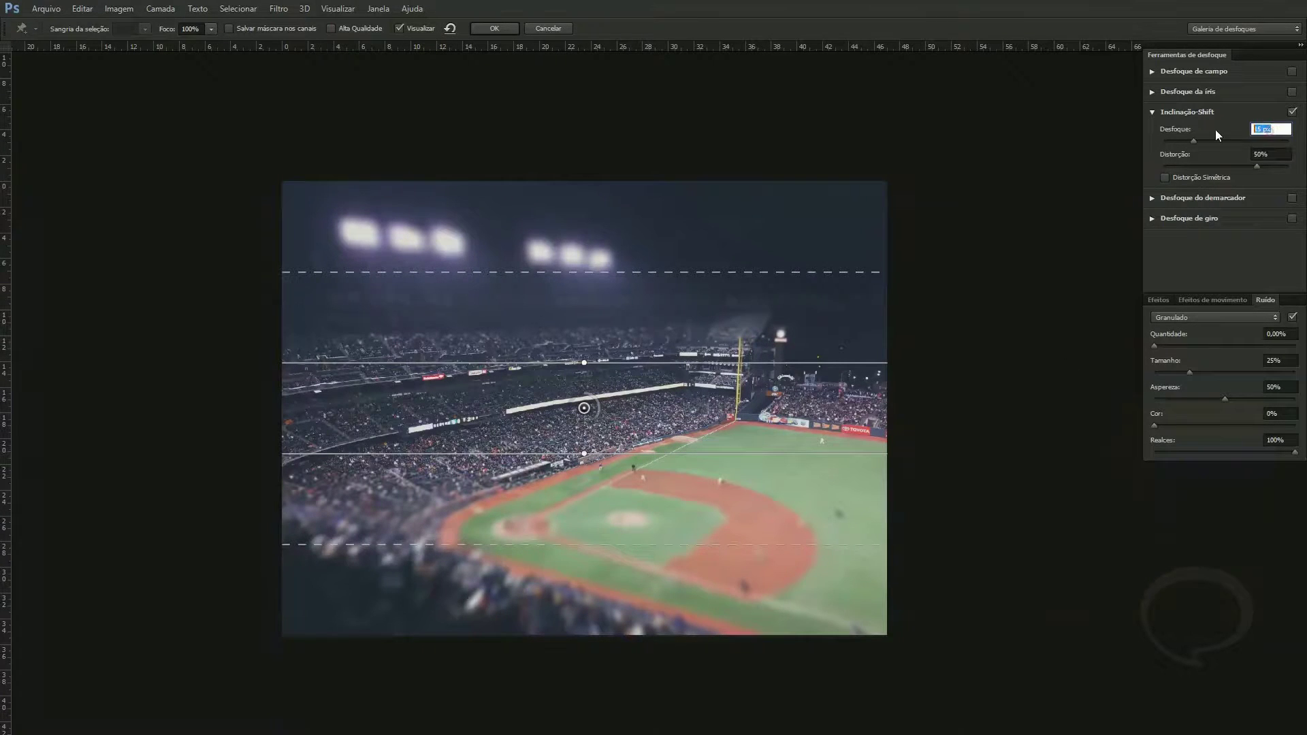
type("20")
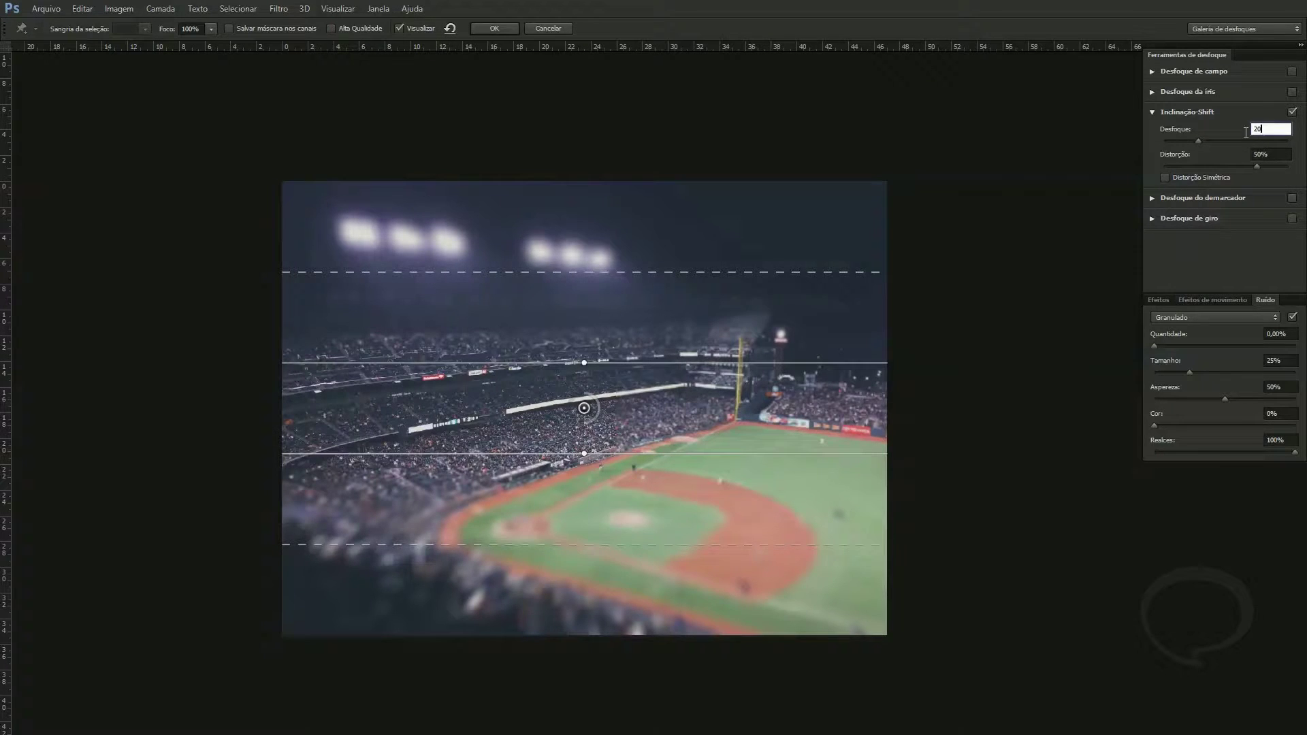
key("Return")
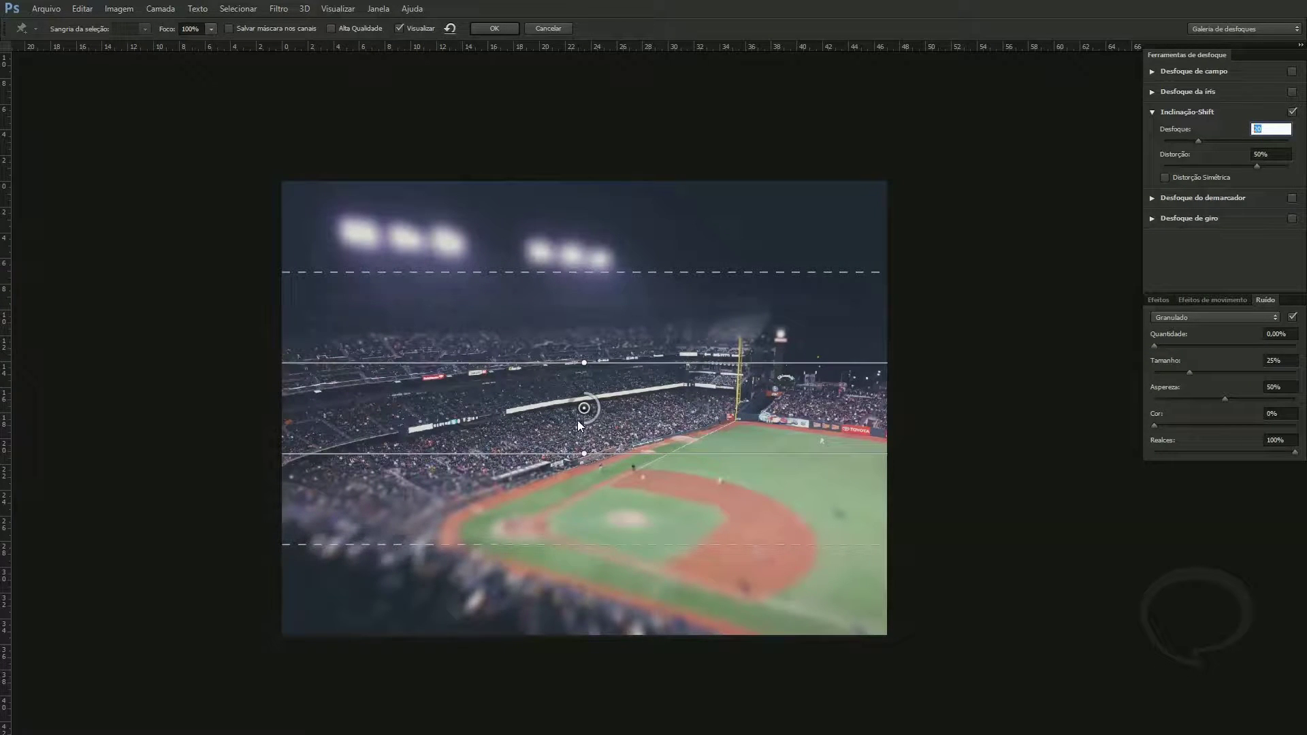
left_click_drag(597, 414, 588, 424)
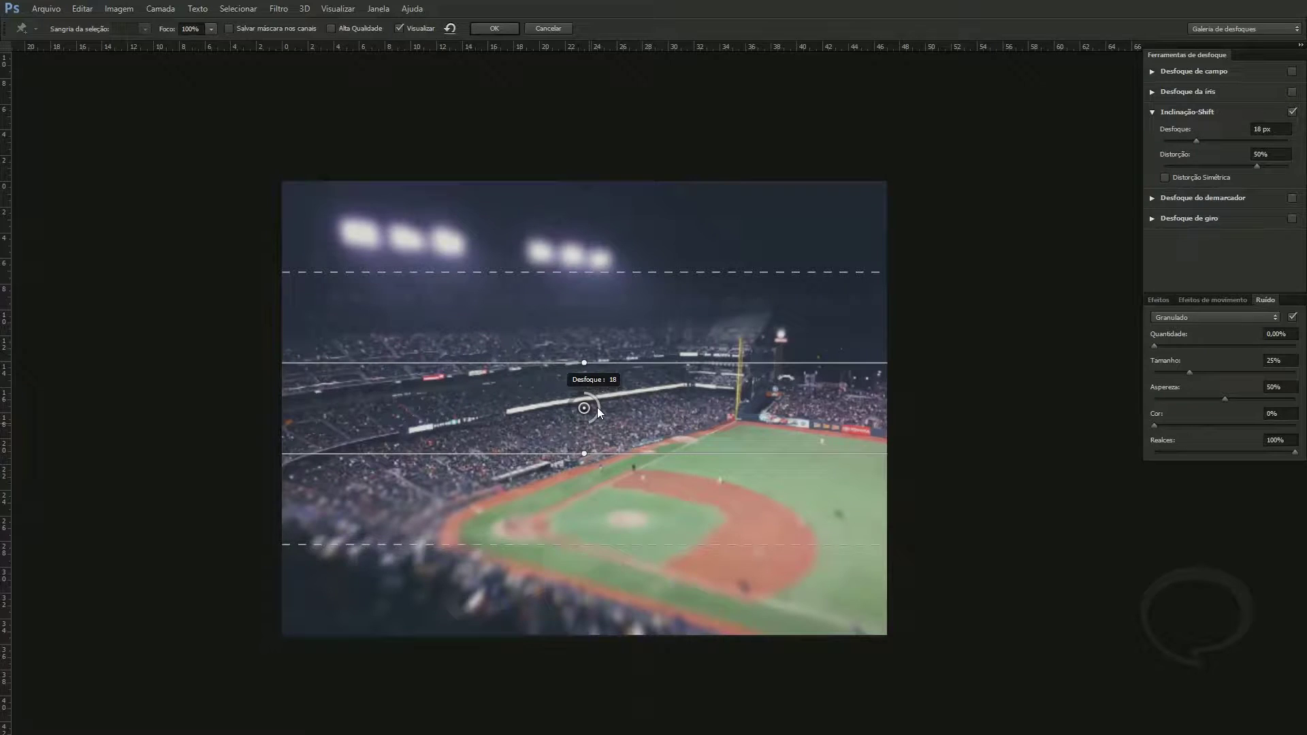
left_click_drag(573, 422, 660, 394)
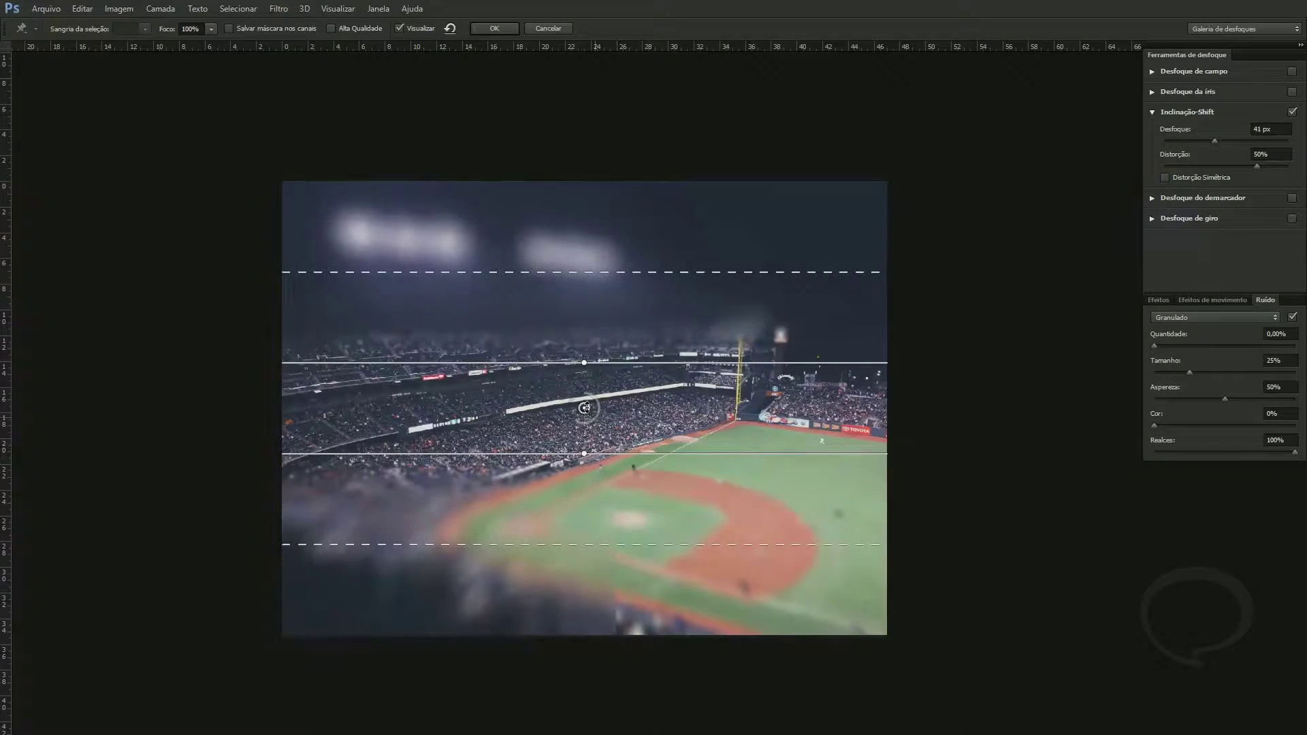
Step: Move the in-focus band down the photo so it covers the lower stands and the infield near home plate
left_click_drag(584, 407, 584, 411)
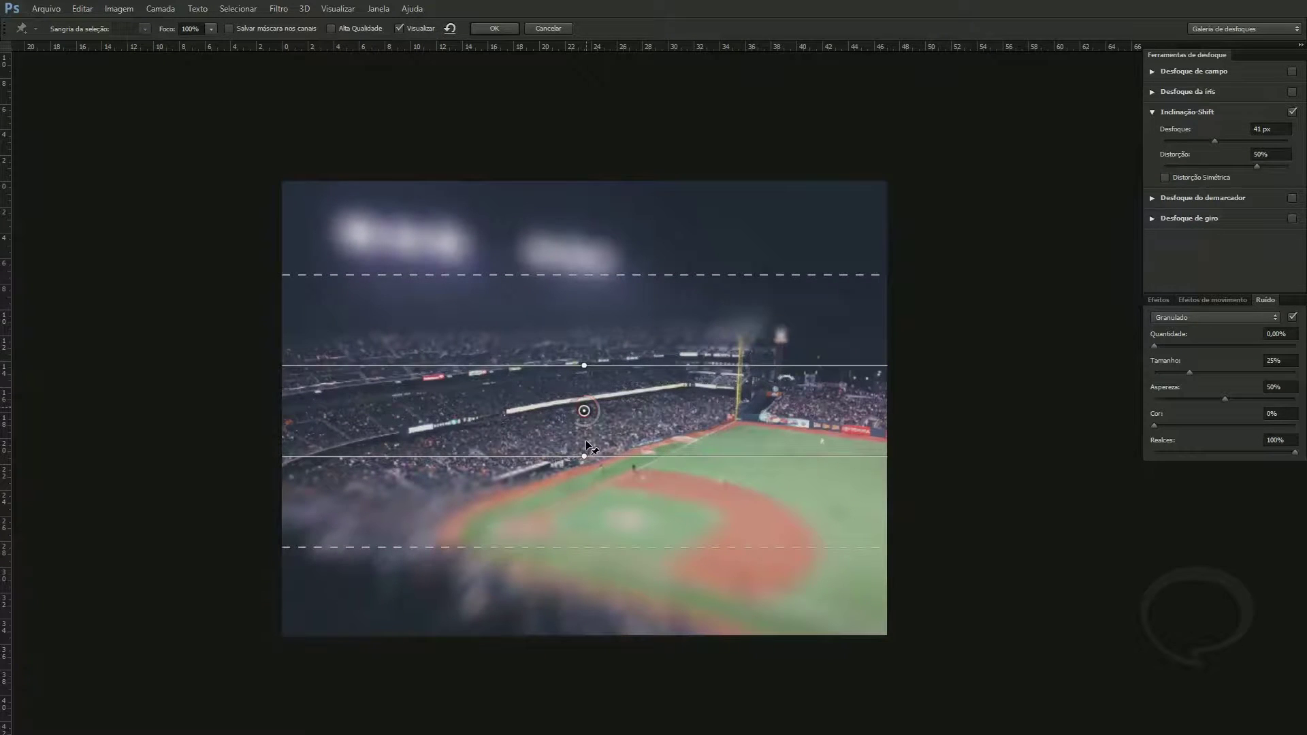
left_click_drag(584, 410, 586, 457)
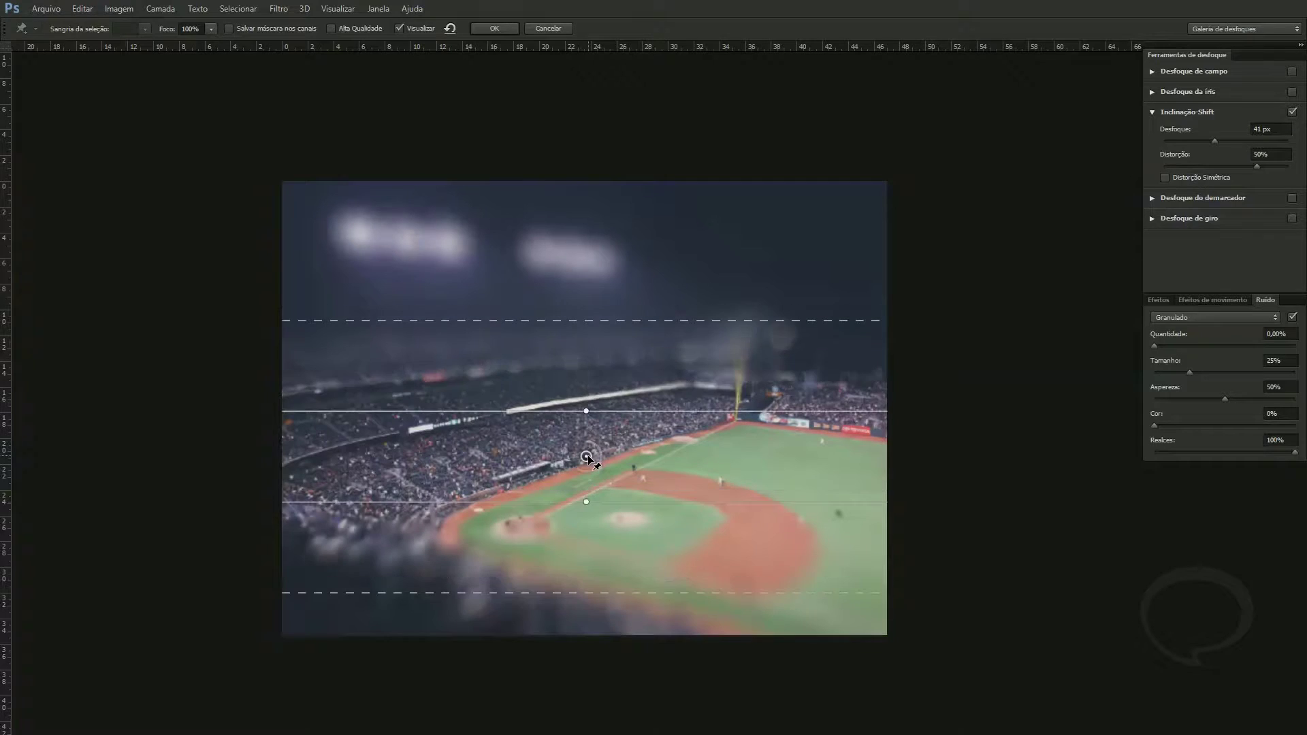
left_click_drag(584, 465, 580, 472)
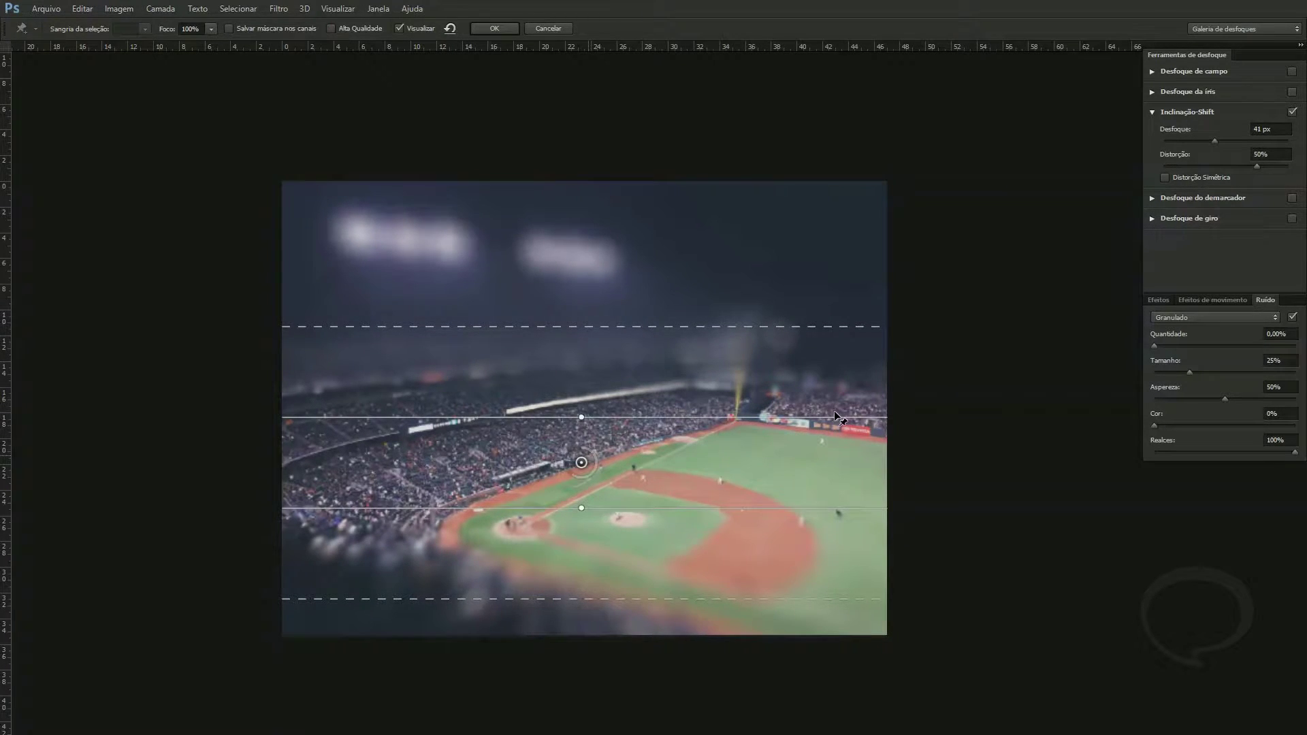
Step: Set the tilt-shift blur to 20 px and apply the filter
left_click(1278, 129)
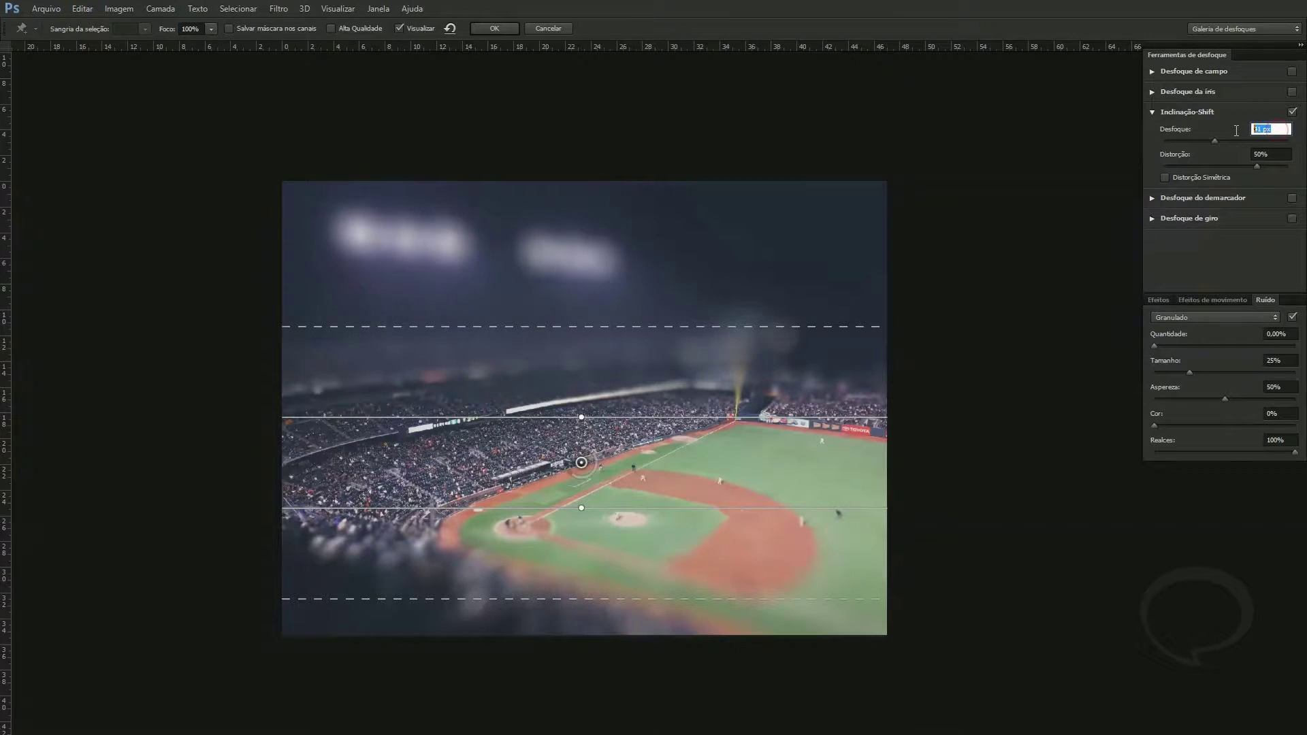
type("20")
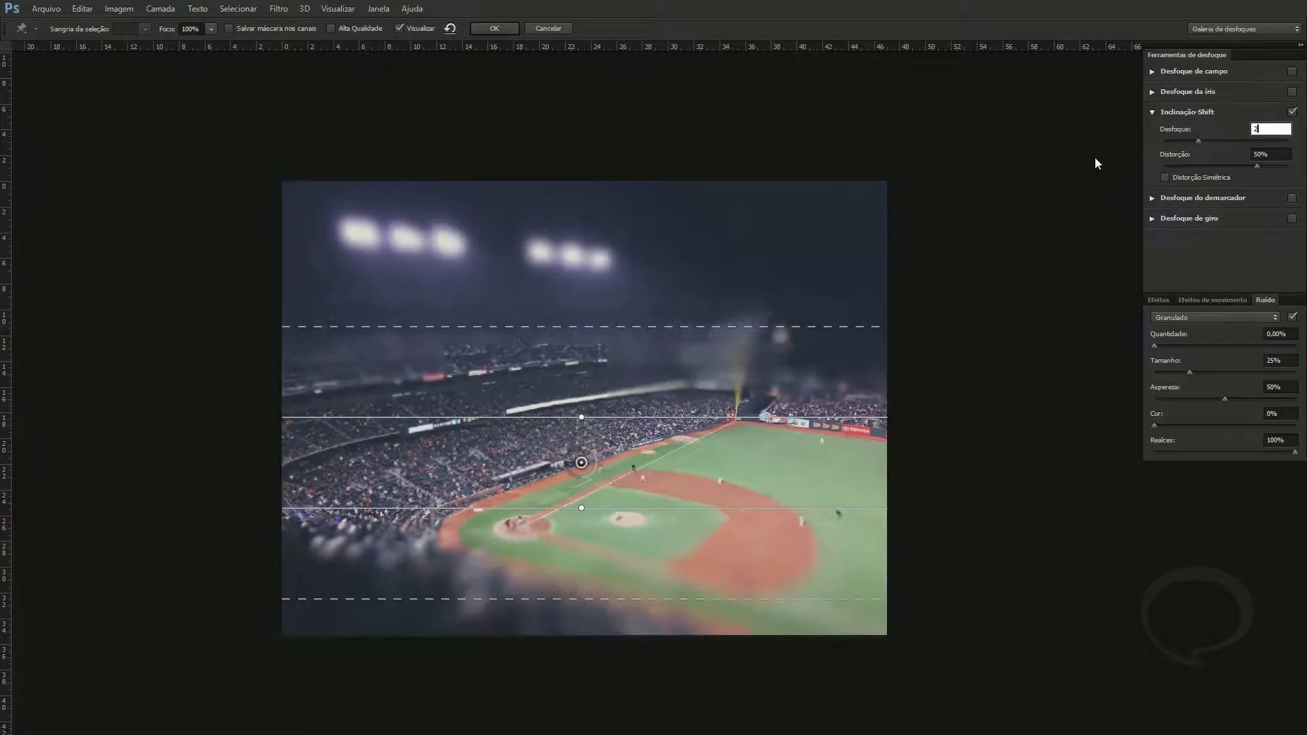
key("Return")
left_click(482, 31)
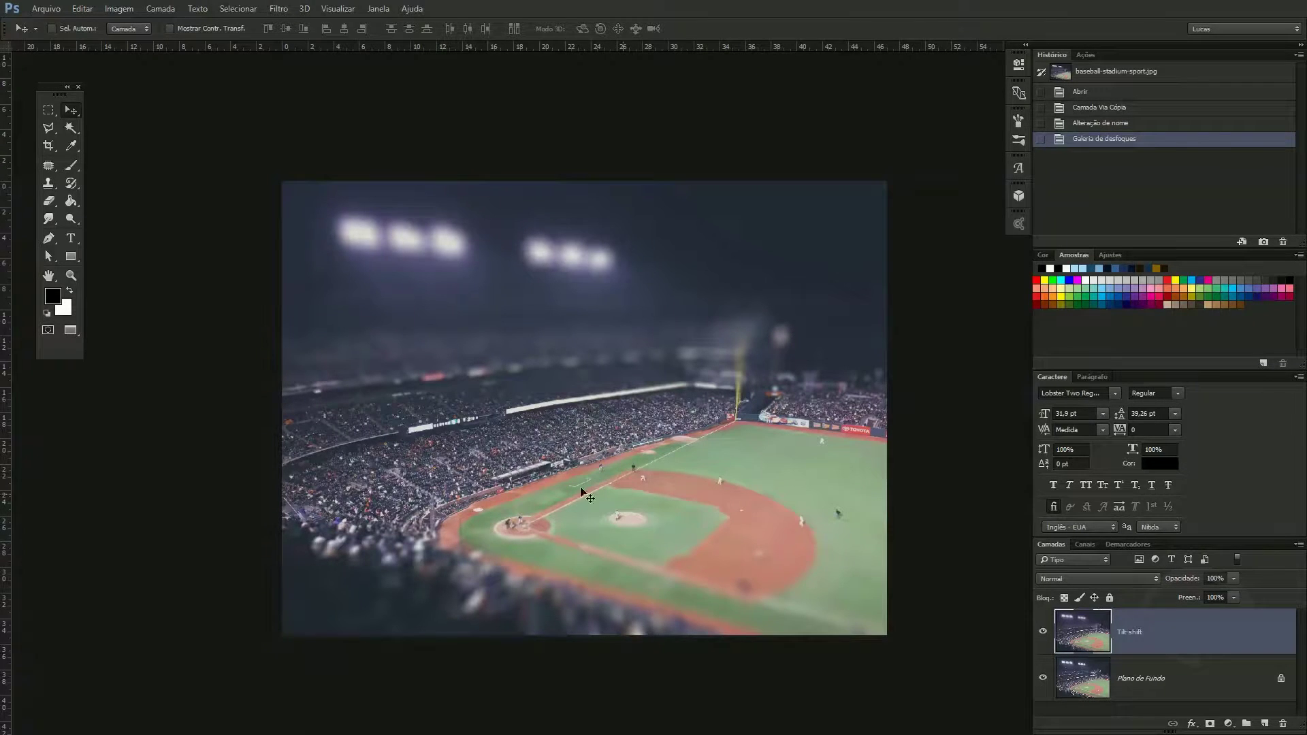
Step: Sharpen the Tilt-shift layer with the Tornar Nítido filter
scroll(583, 496, "up", 1)
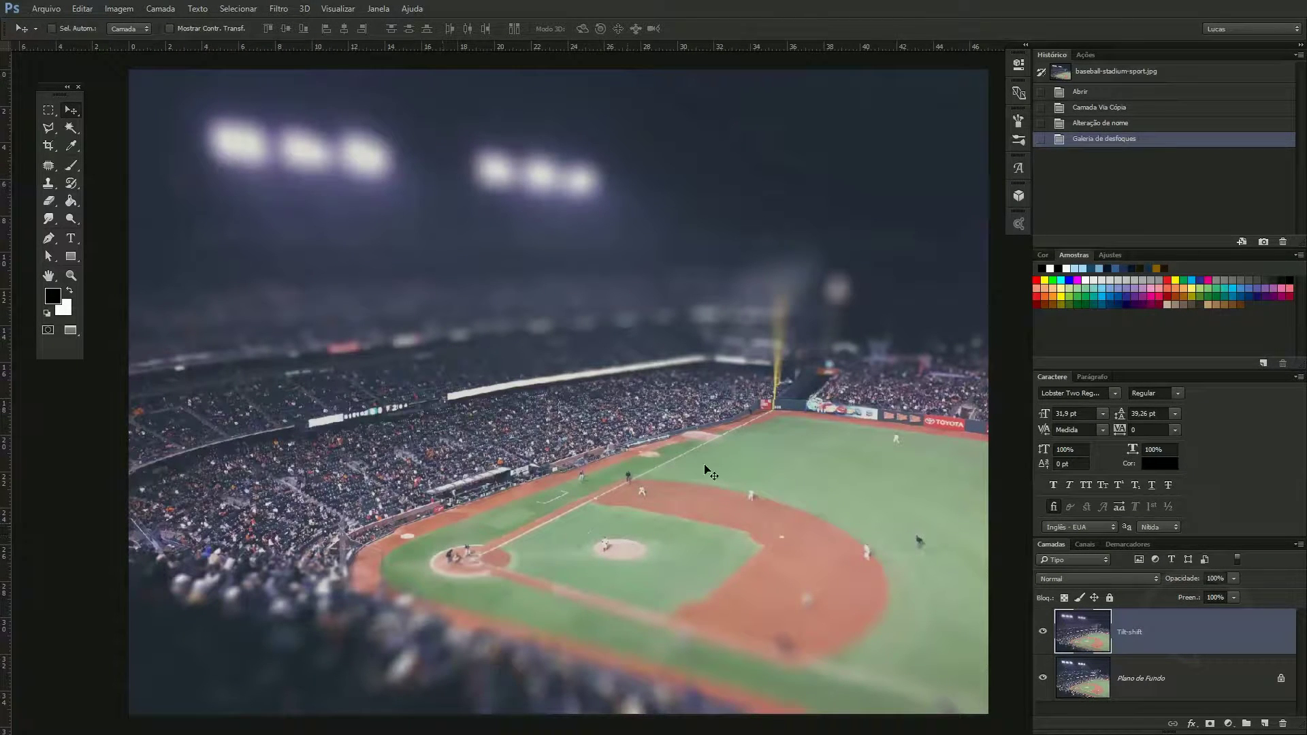
left_click(279, 10)
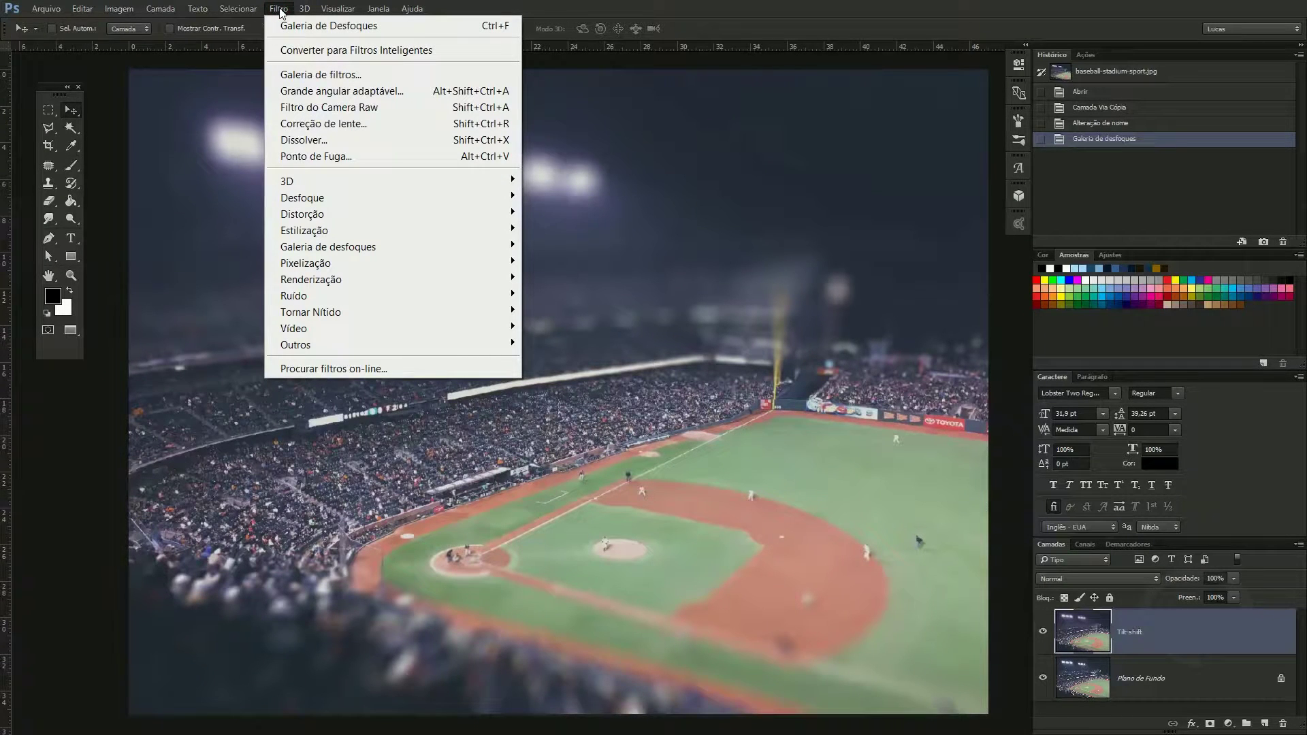
mouse_move(319, 312)
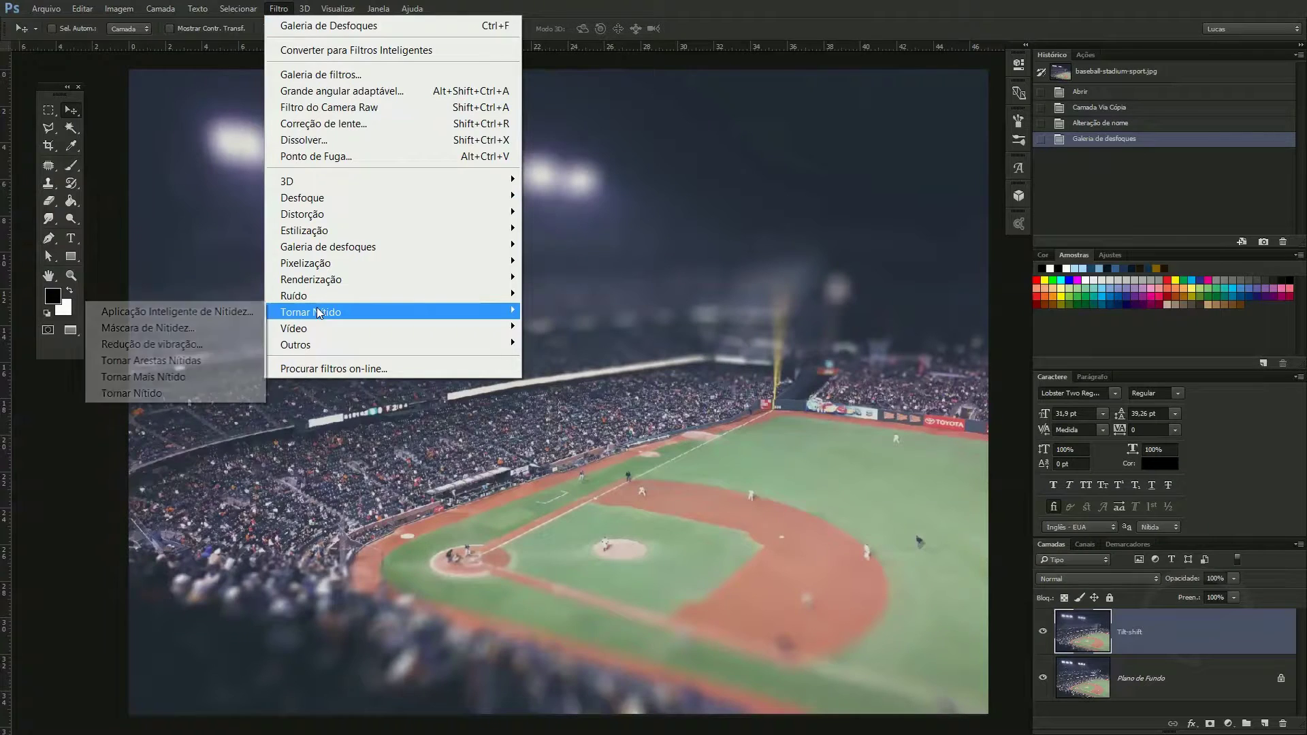
left_click(145, 393)
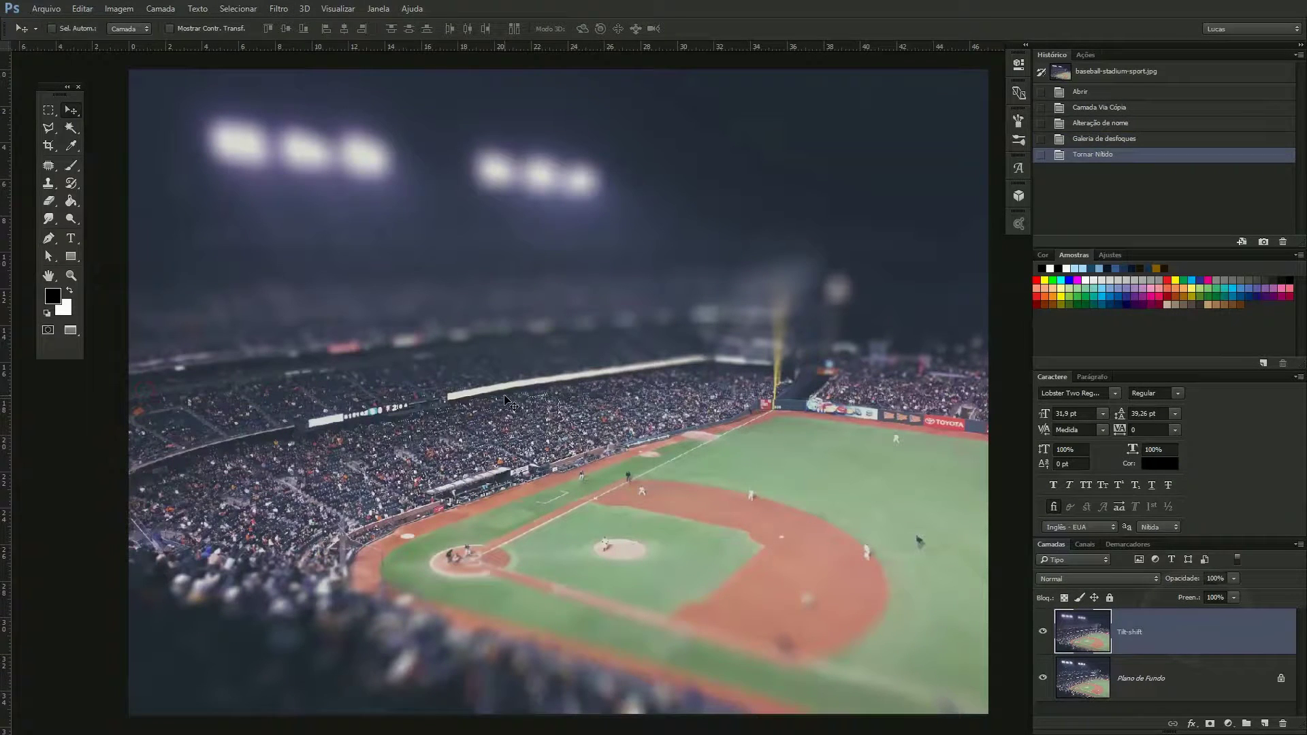
Step: Examine the crowd up close, switching the sharpening off and on to compare the detail
key("ctrl+plus")
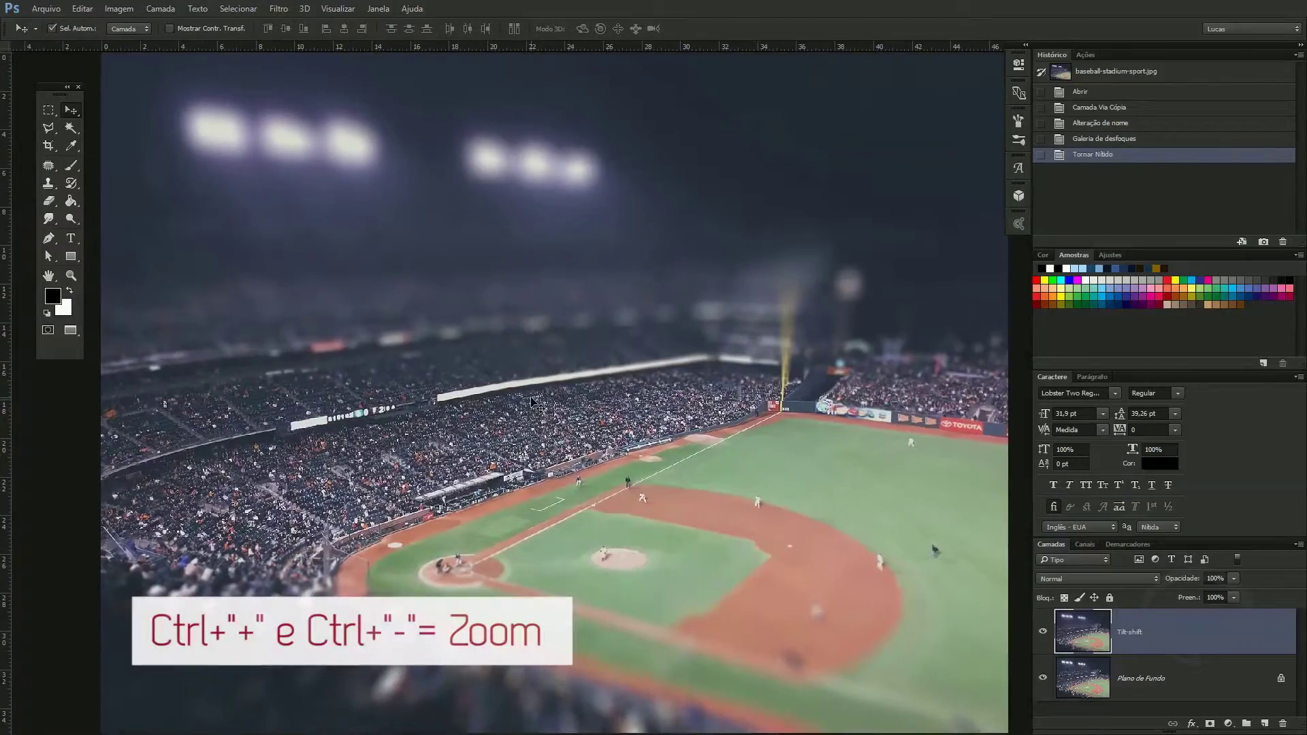
key("ctrl+plus")
key("ctrl+plus")
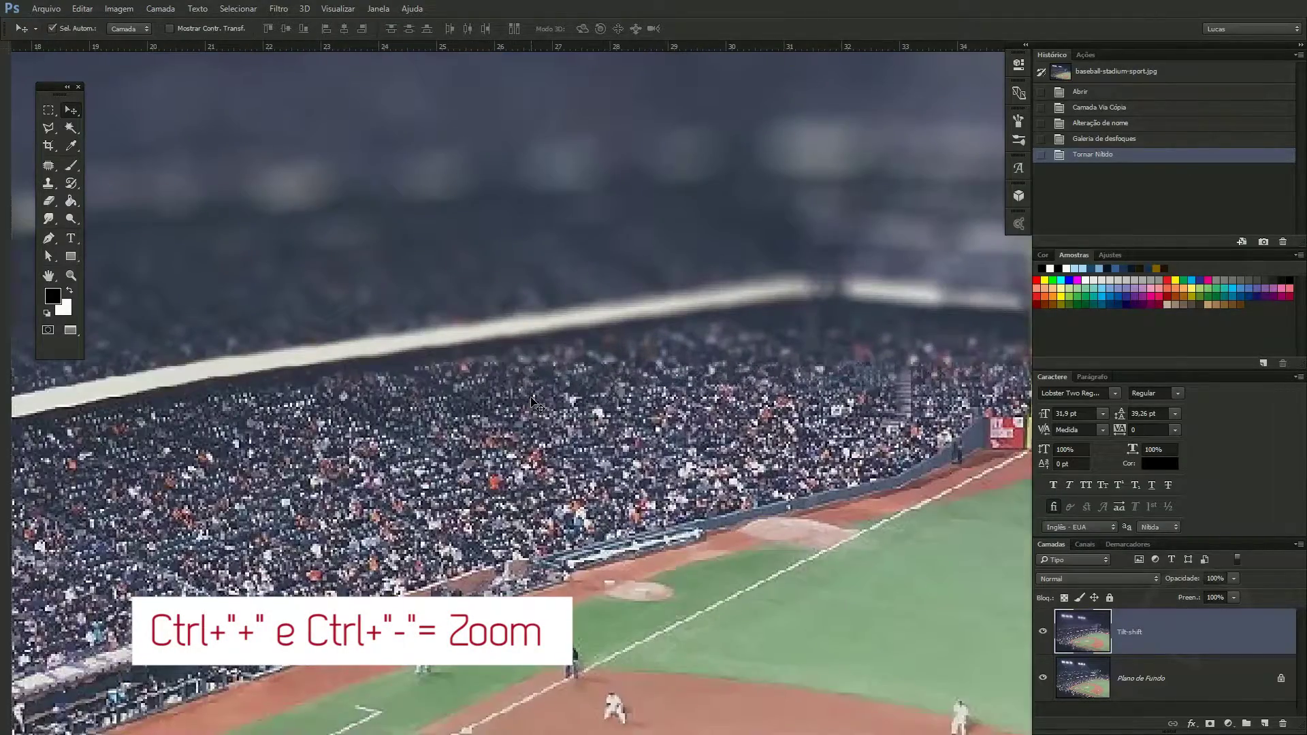
key("ctrl+z")
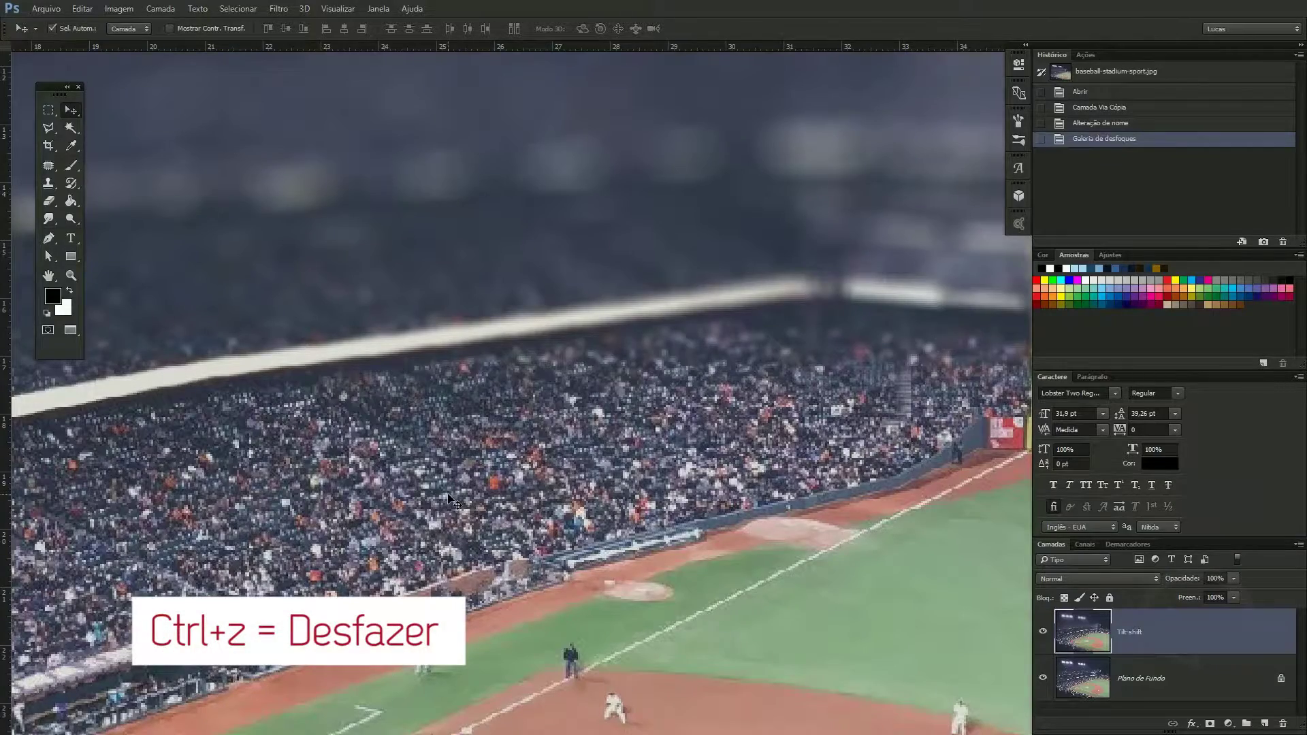
key("ctrl+z")
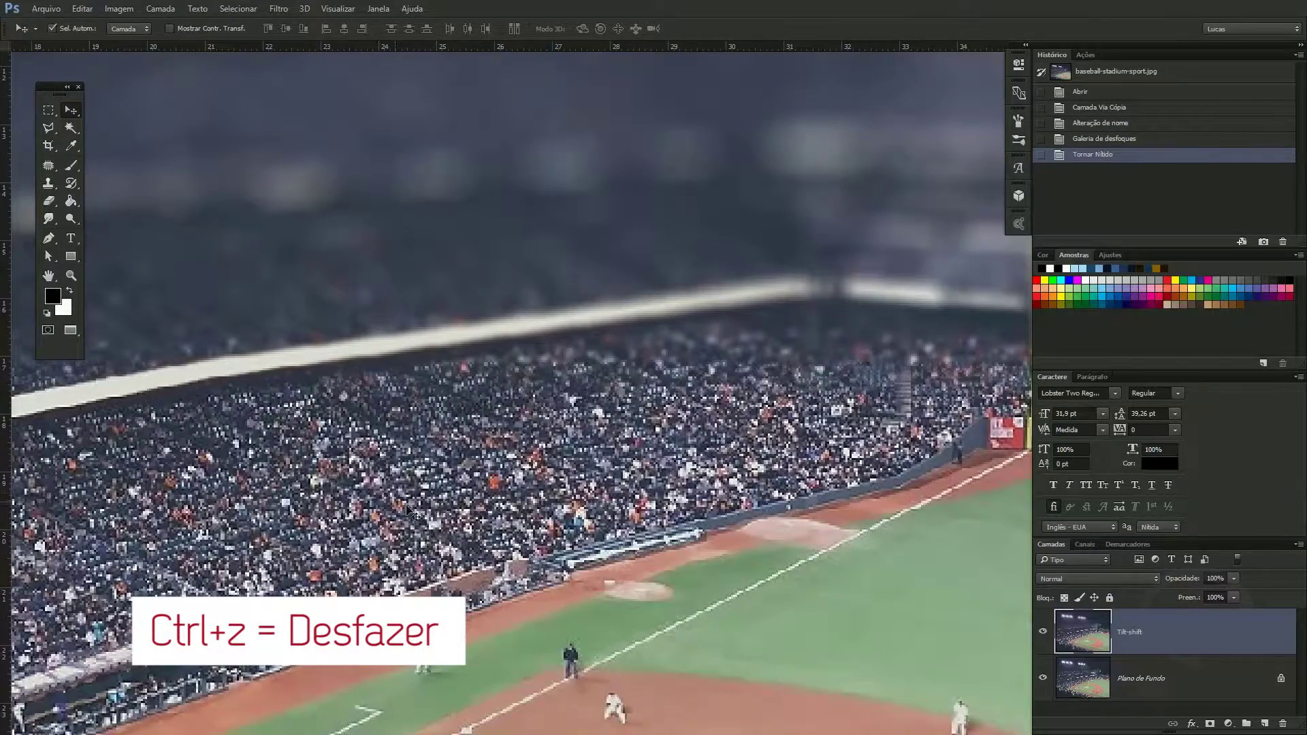
key("ctrl+z")
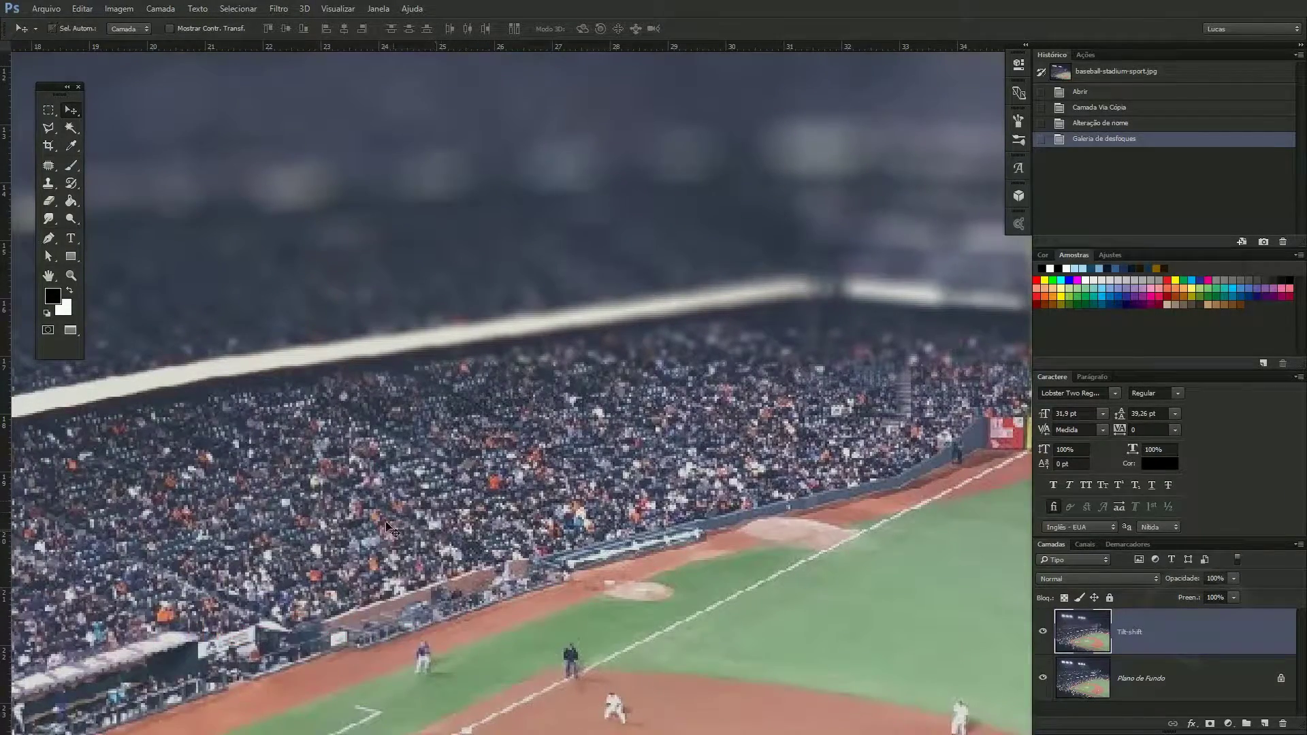
key("ctrl+z")
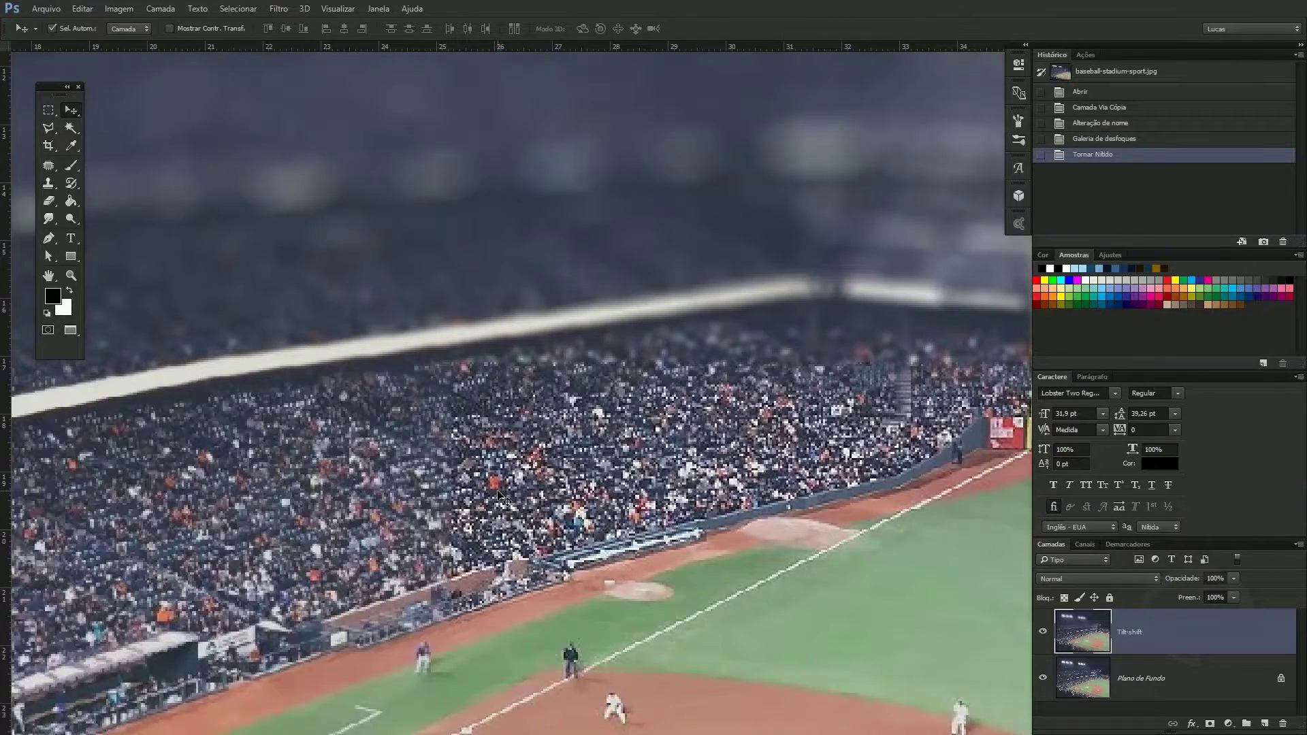
Step: Raise the Tilt-shift layer's saturation to 50 with a Matiz/Saturação adjustment
key("ctrl+0")
key("ctrl+u")
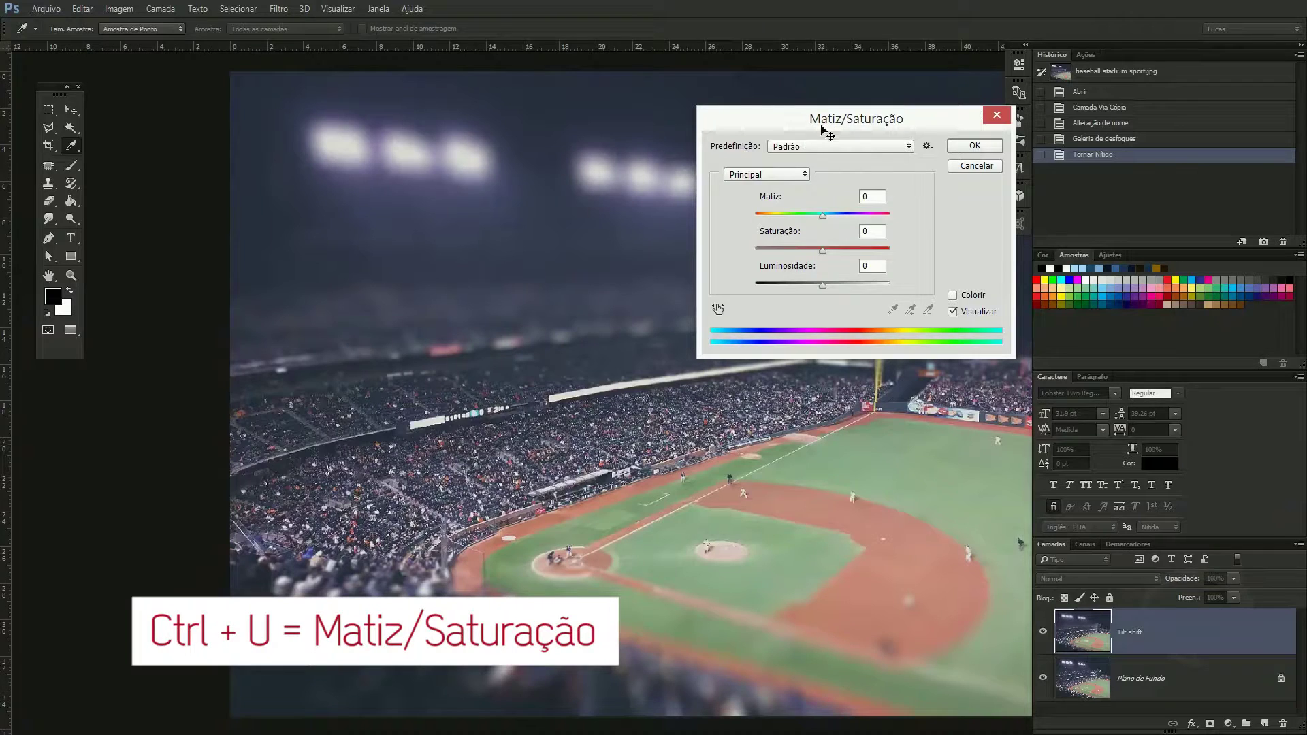
type("50")
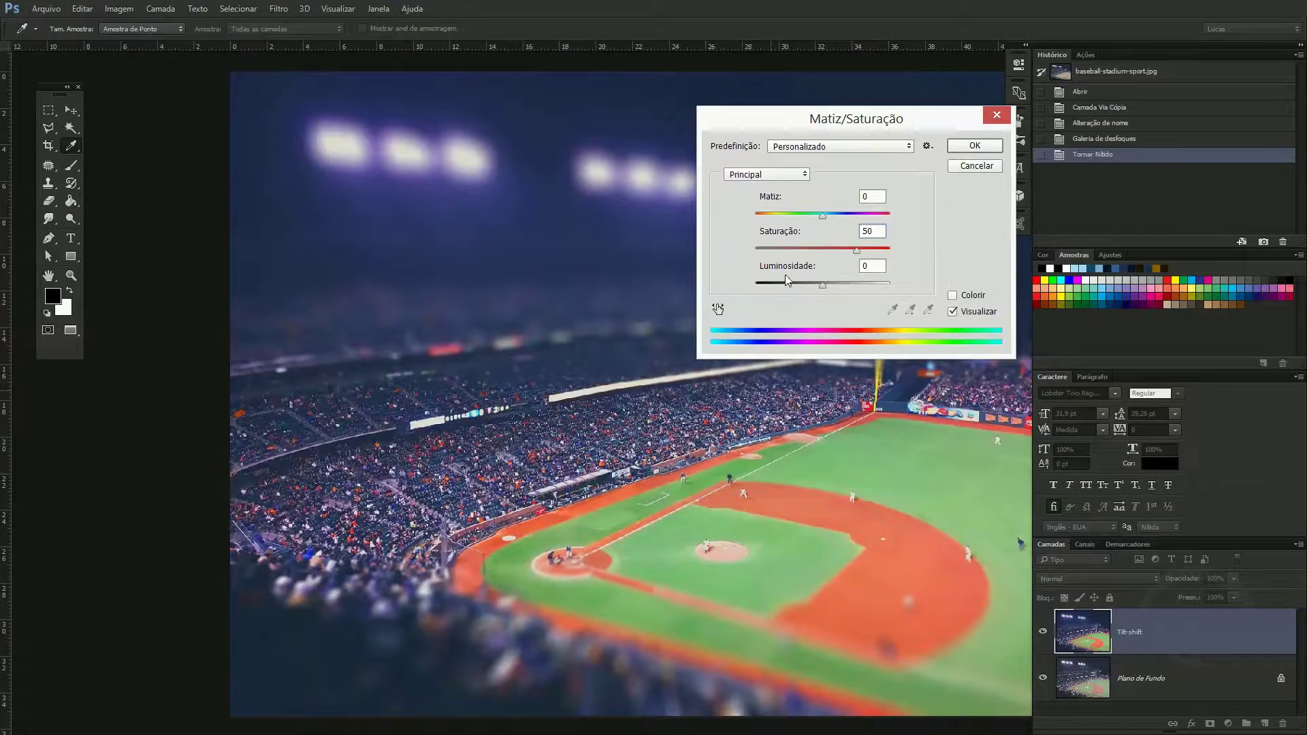
left_click_drag(767, 122, 470, 150)
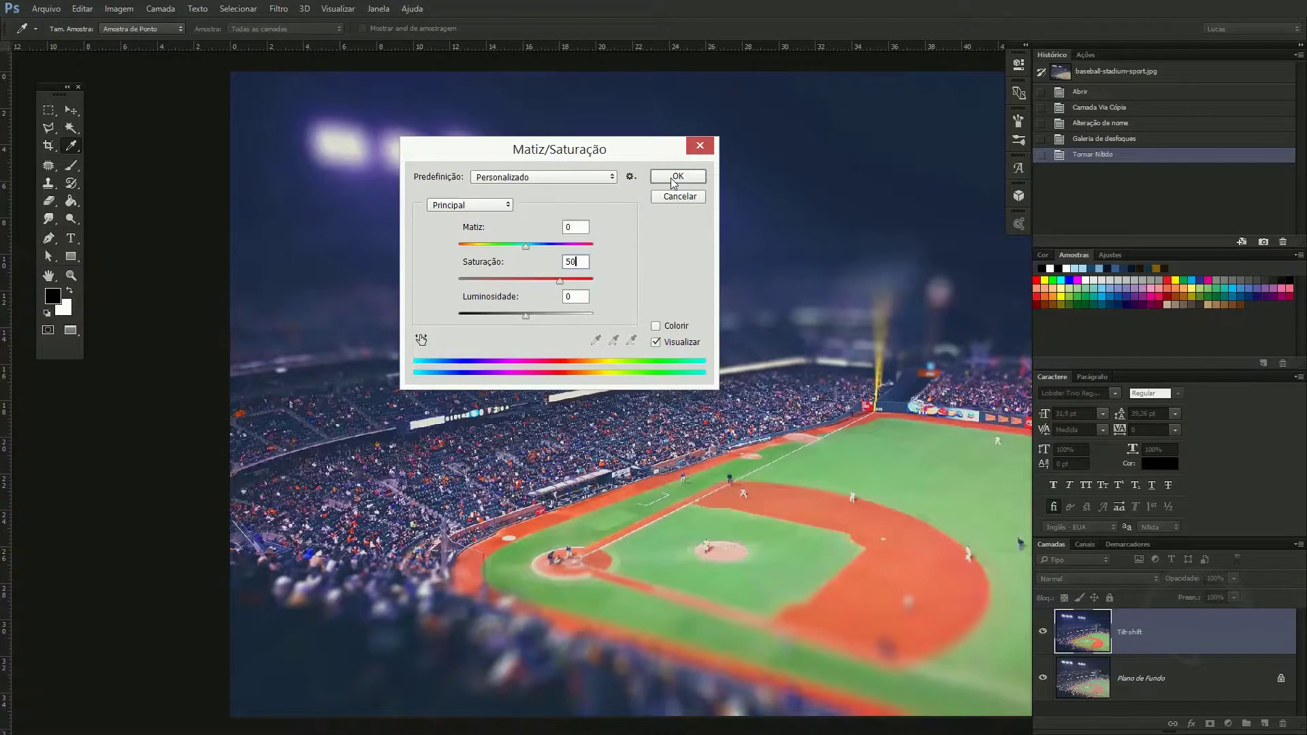
left_click(678, 175)
key("v")
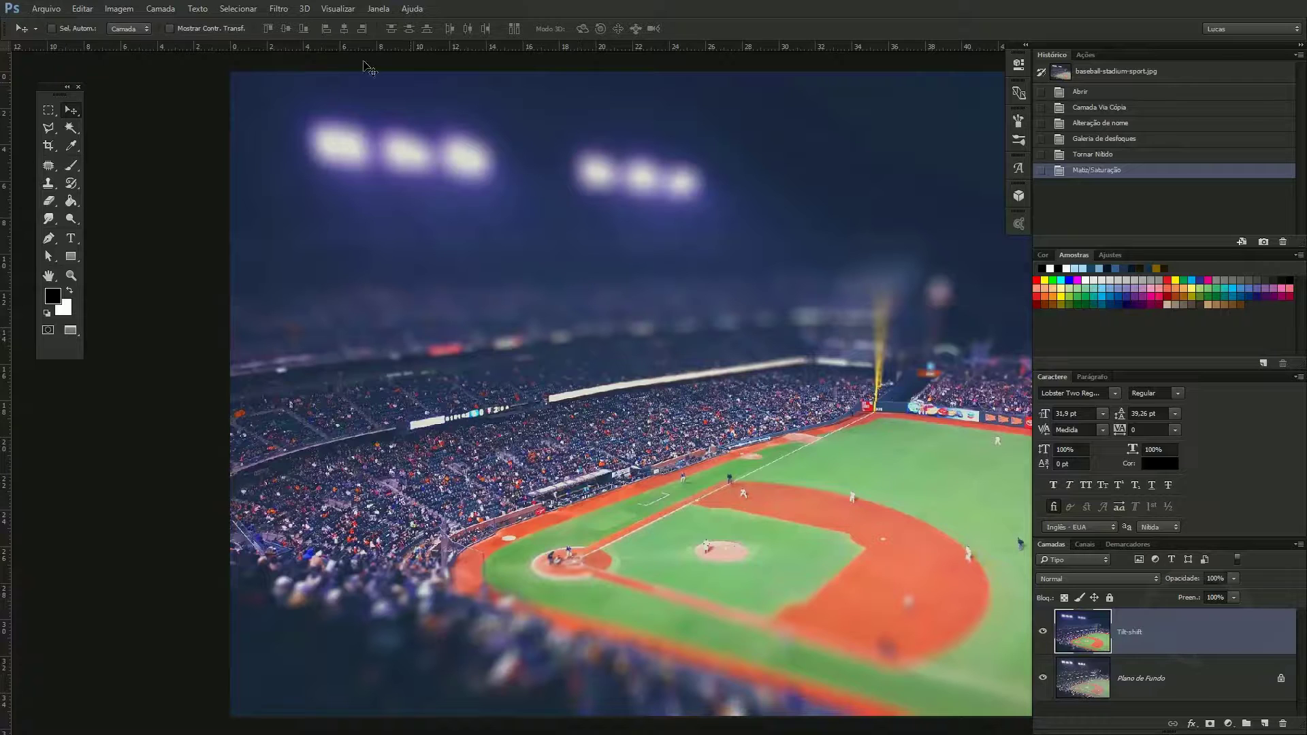
Step: Apply a Brilho/Contraste adjustment to the Tilt-shift layer with brightness 8 and contrast 25
left_click(118, 8)
mouse_move(283, 52)
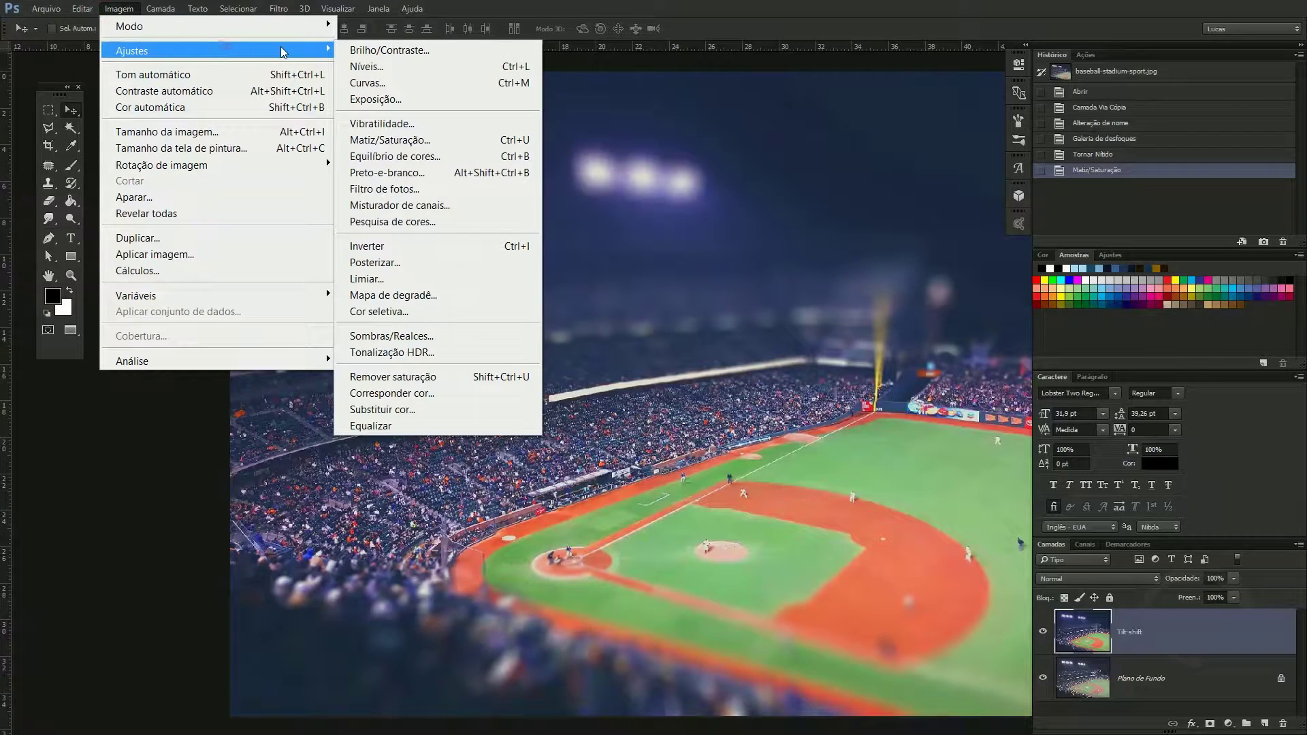
left_click(389, 50)
left_click_drag(844, 202, 860, 236)
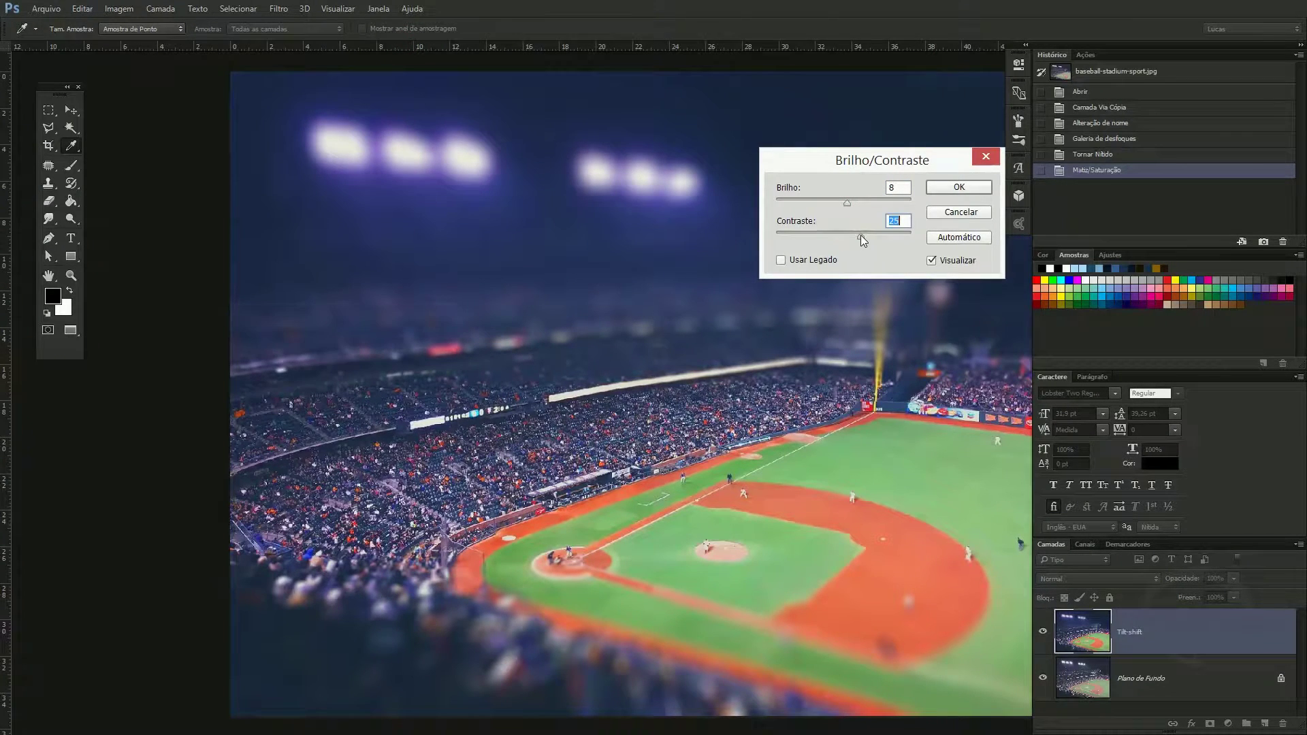
left_click(960, 193)
key("v")
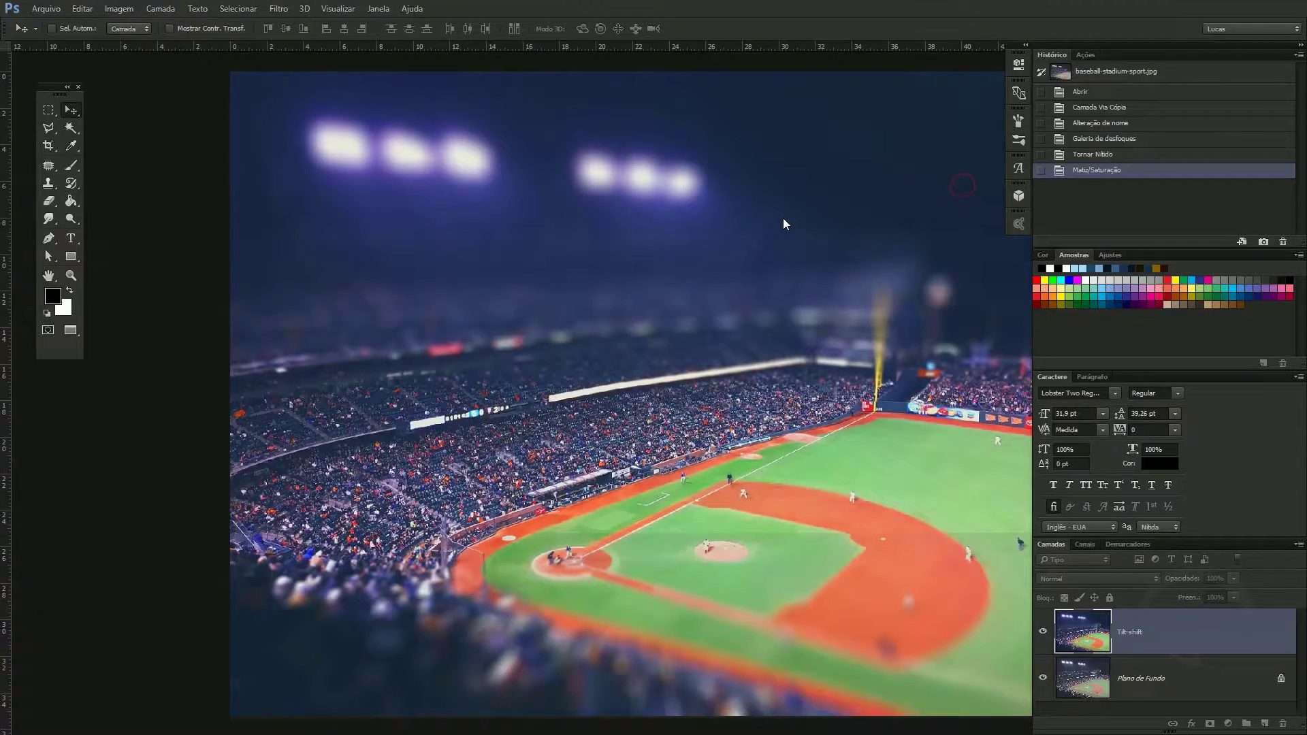
left_click_drag(677, 413, 649, 411)
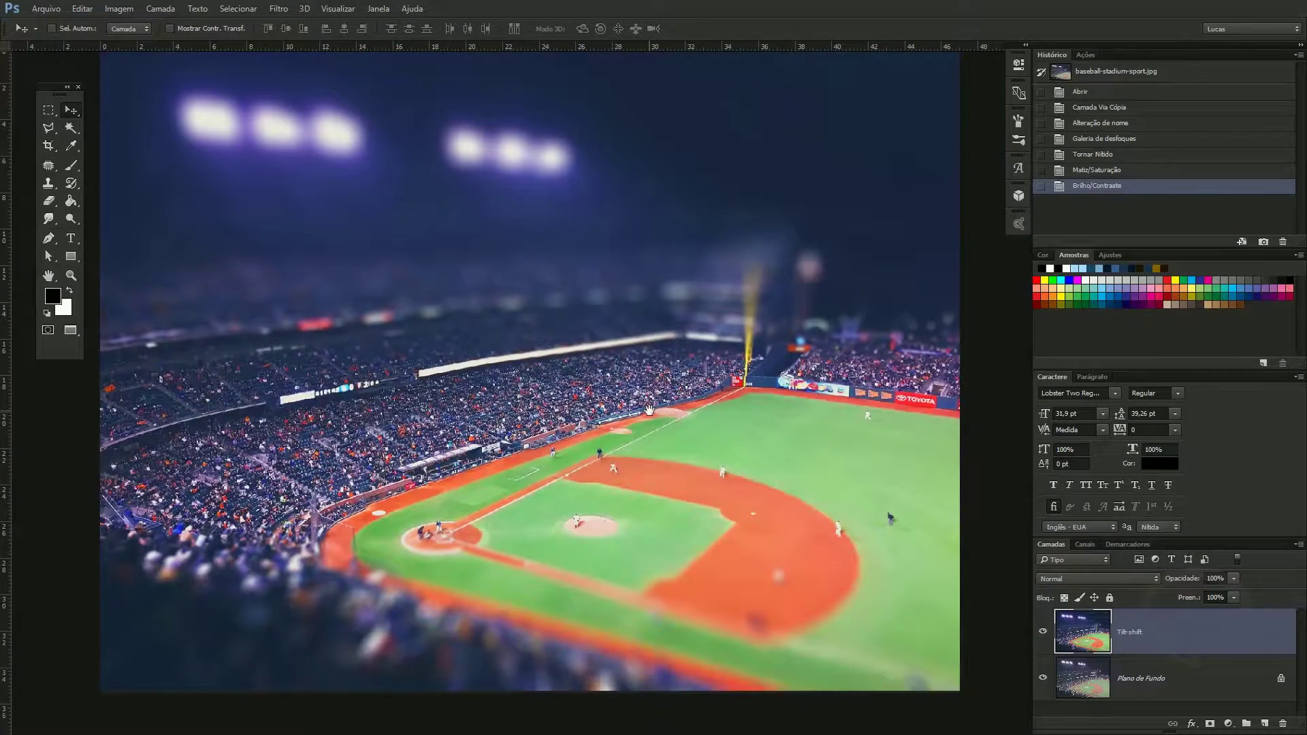
Step: Compare the stadium photo before and after by switching the Tilt-shift layer's visibility off and on
scroll(649, 411, "down", 1)
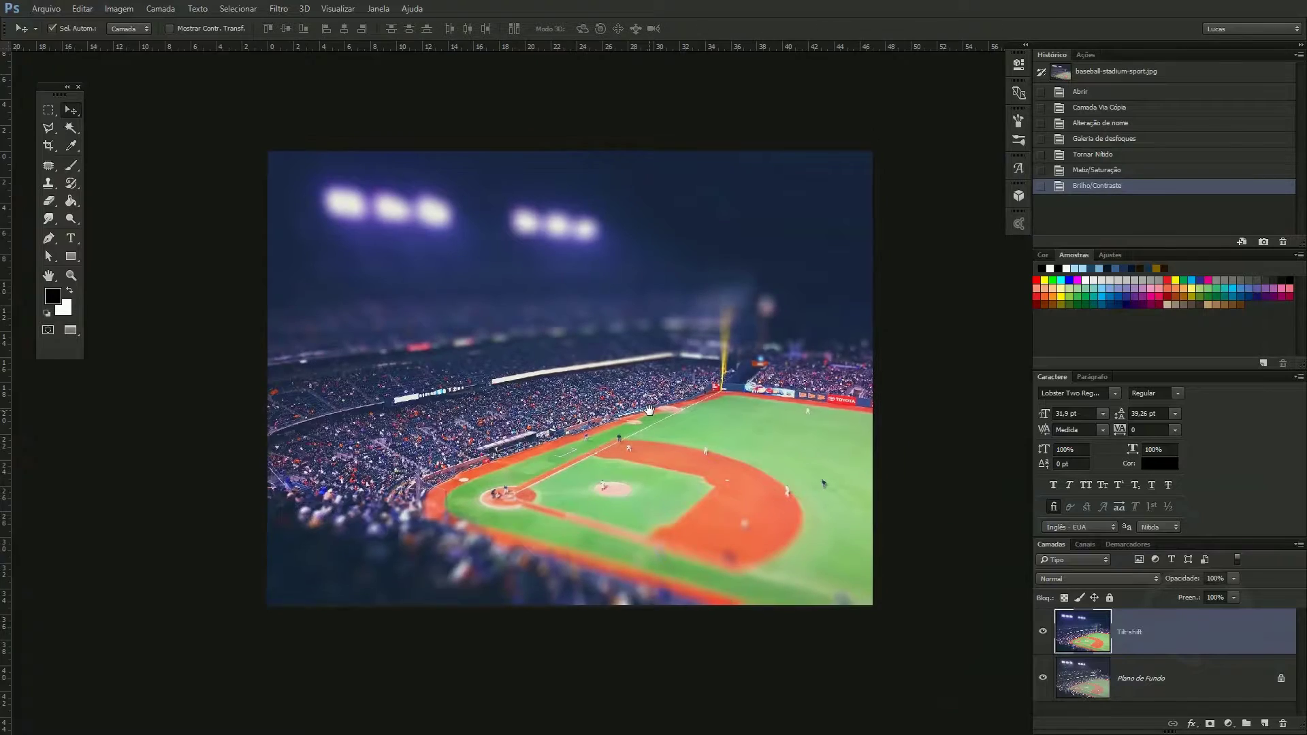
scroll(649, 411, "up", 1)
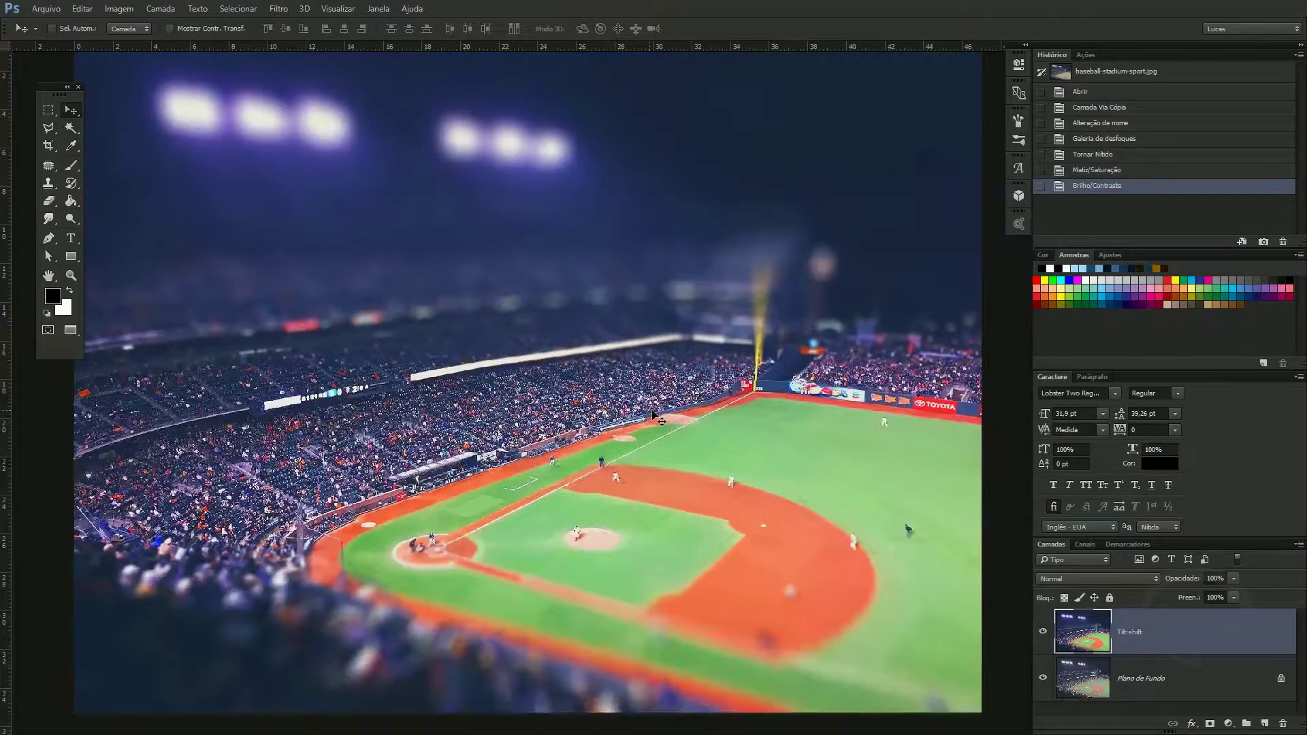
left_click(1043, 633)
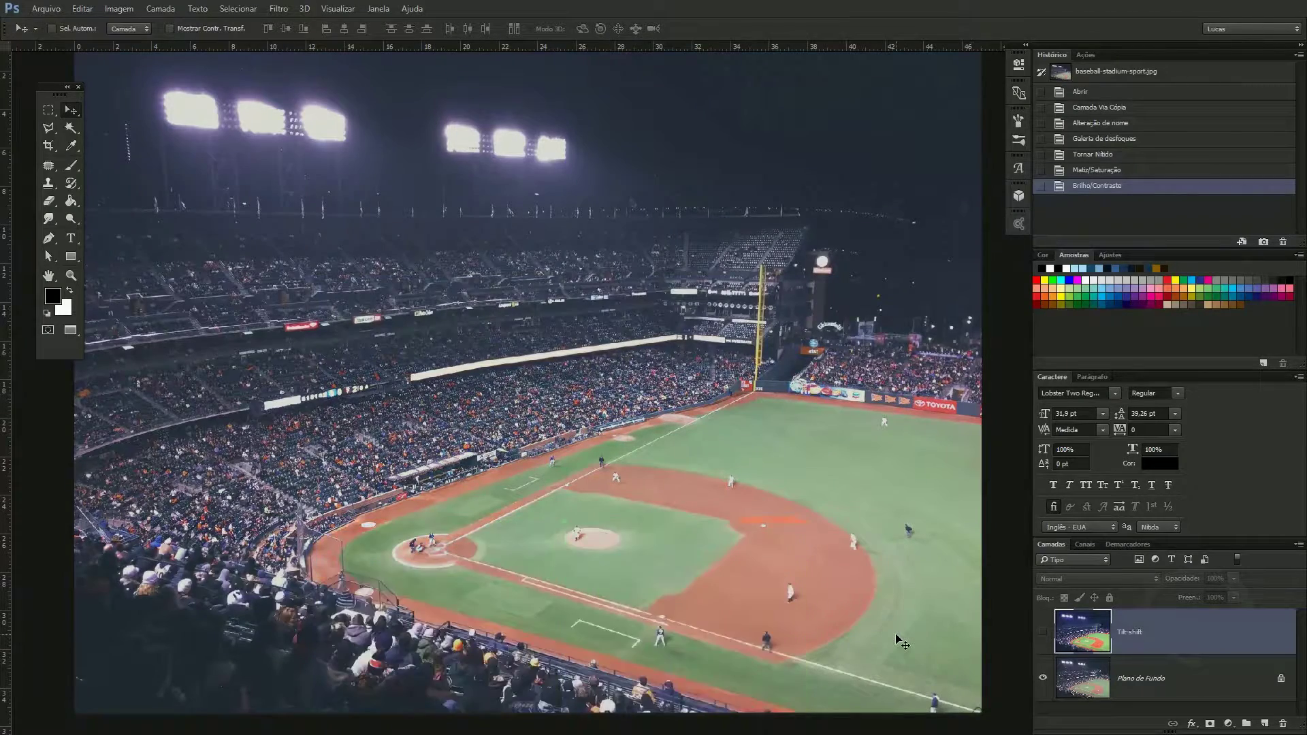
left_click(1043, 631)
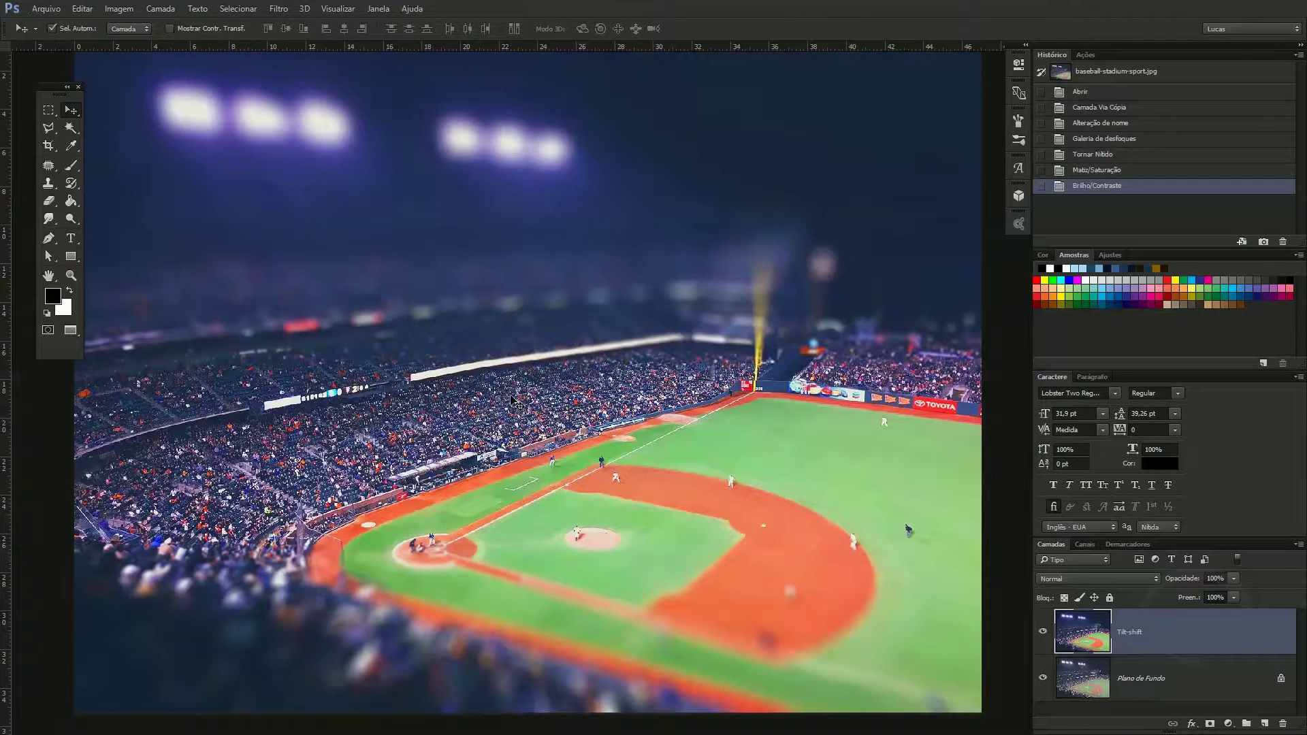
Step: Switch to the open farmhouse photo, duplicate its background layer and name the copy Tilt-shift
key("ctrl+Tab")
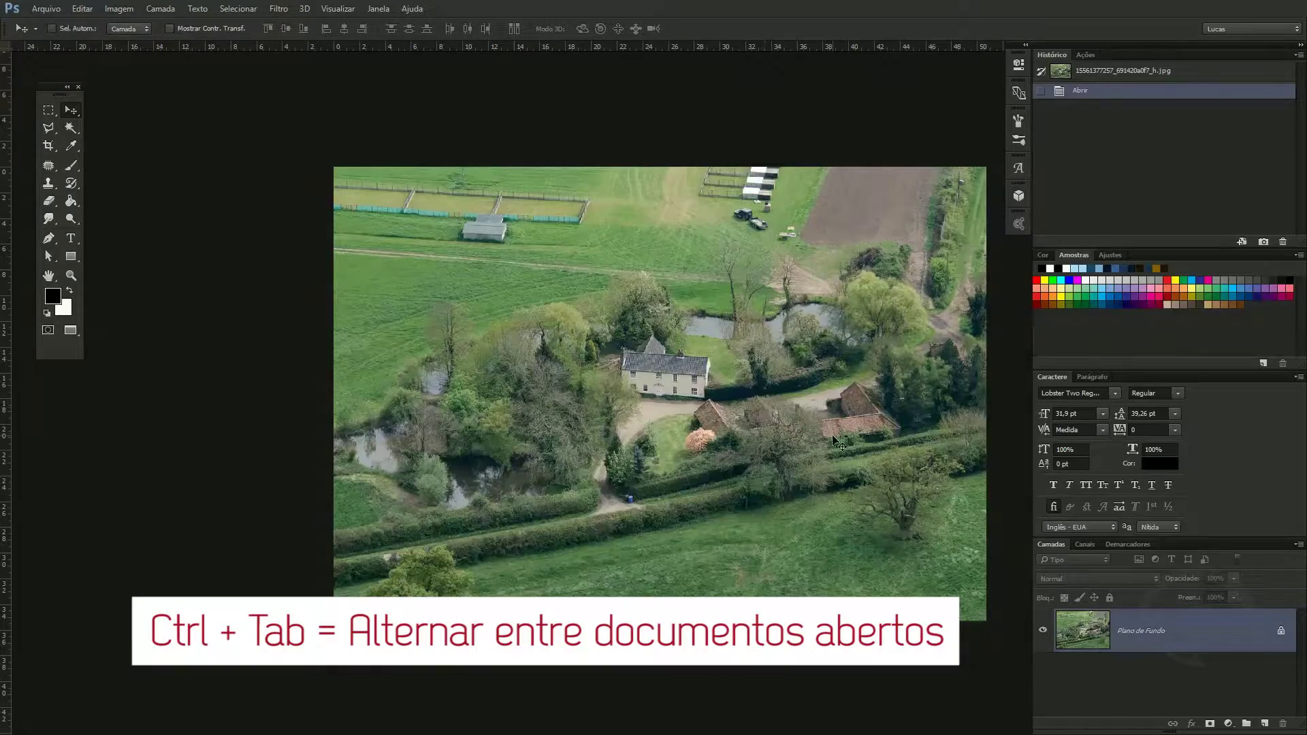
key("ctrl+0")
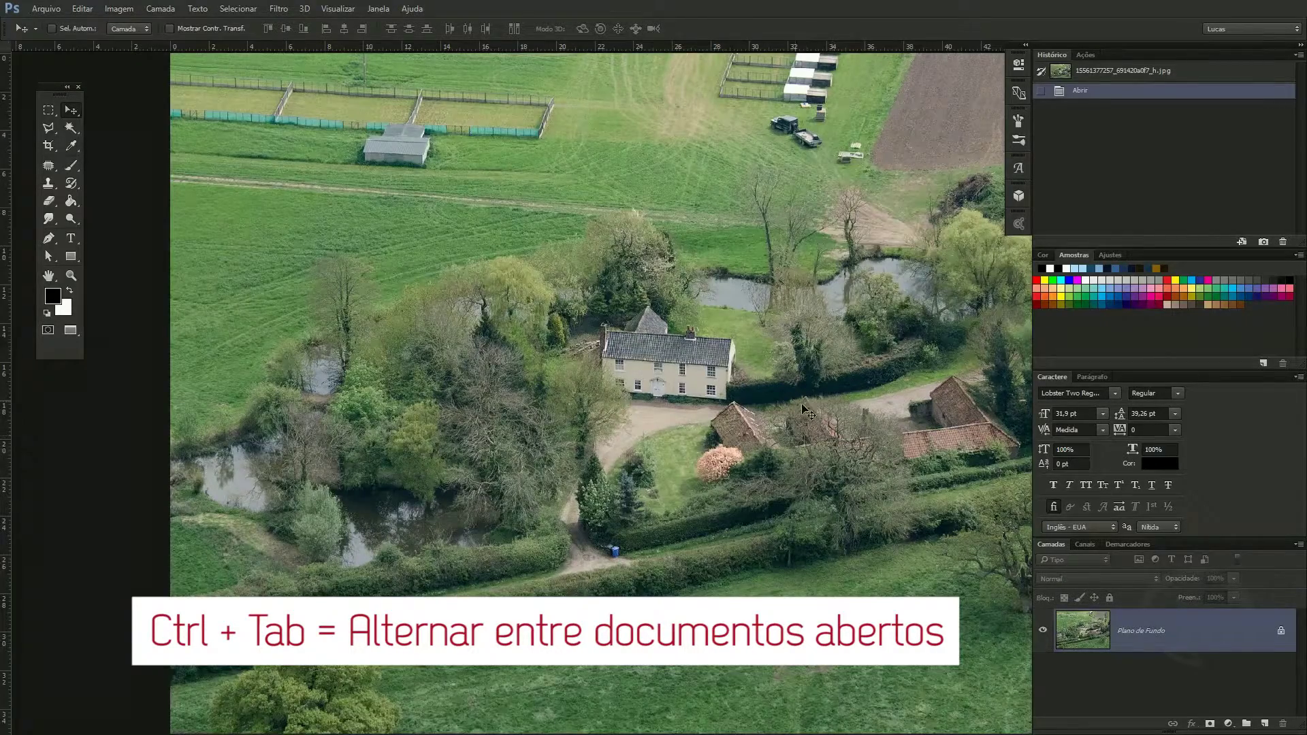
left_click_drag(687, 400, 621, 407)
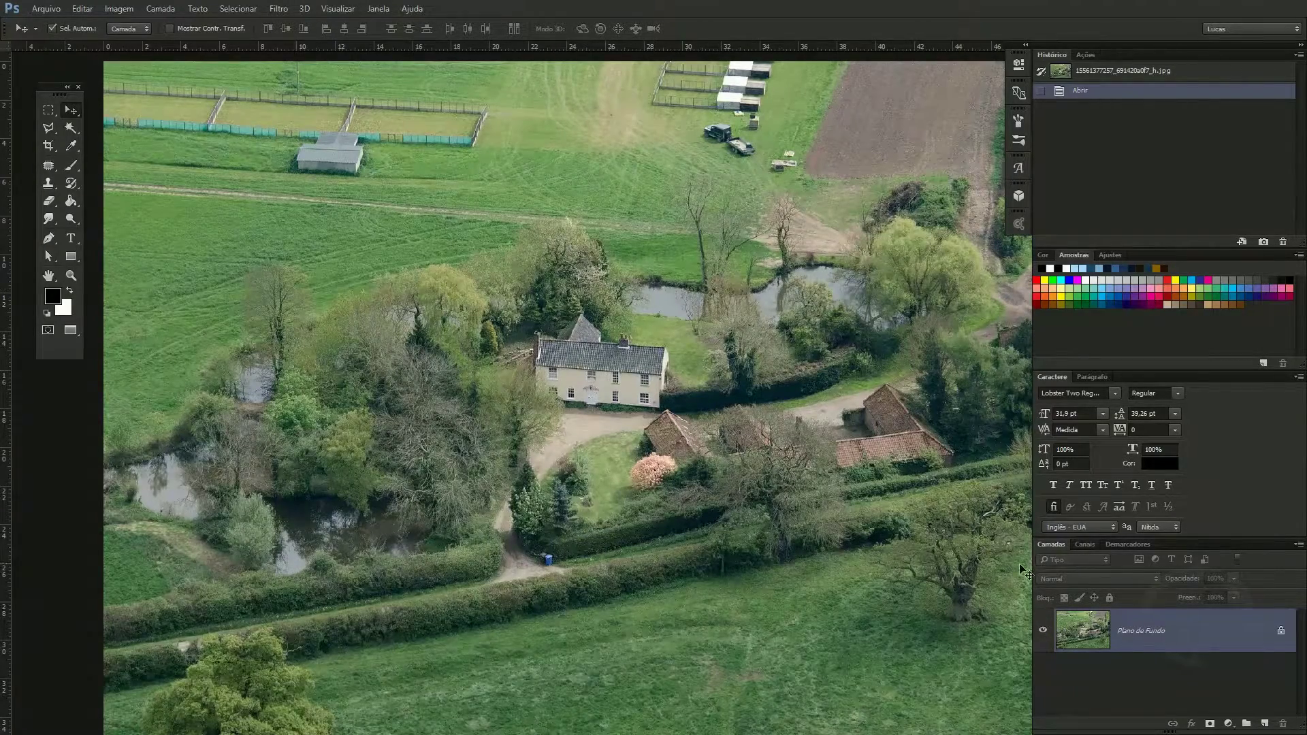
key("ctrl+j")
double_click(1134, 630)
type("Tilt-sh")
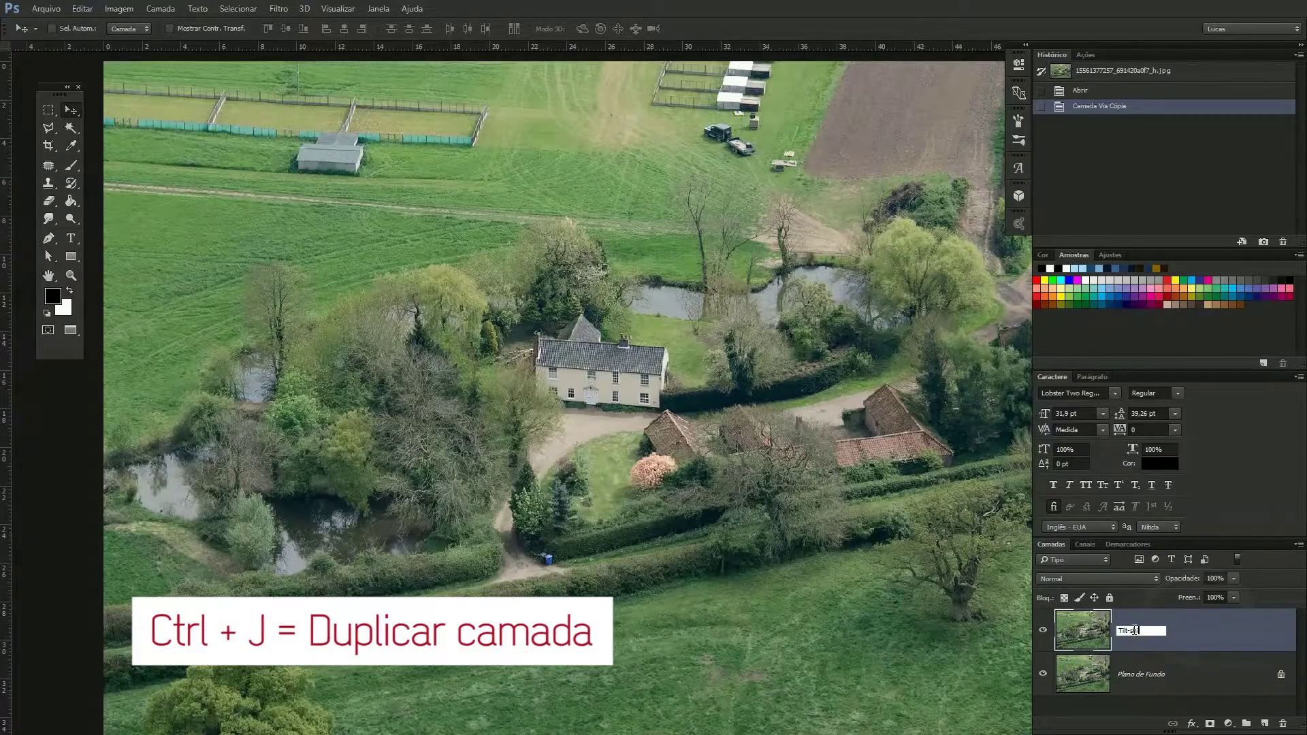
type("ift")
key("Return")
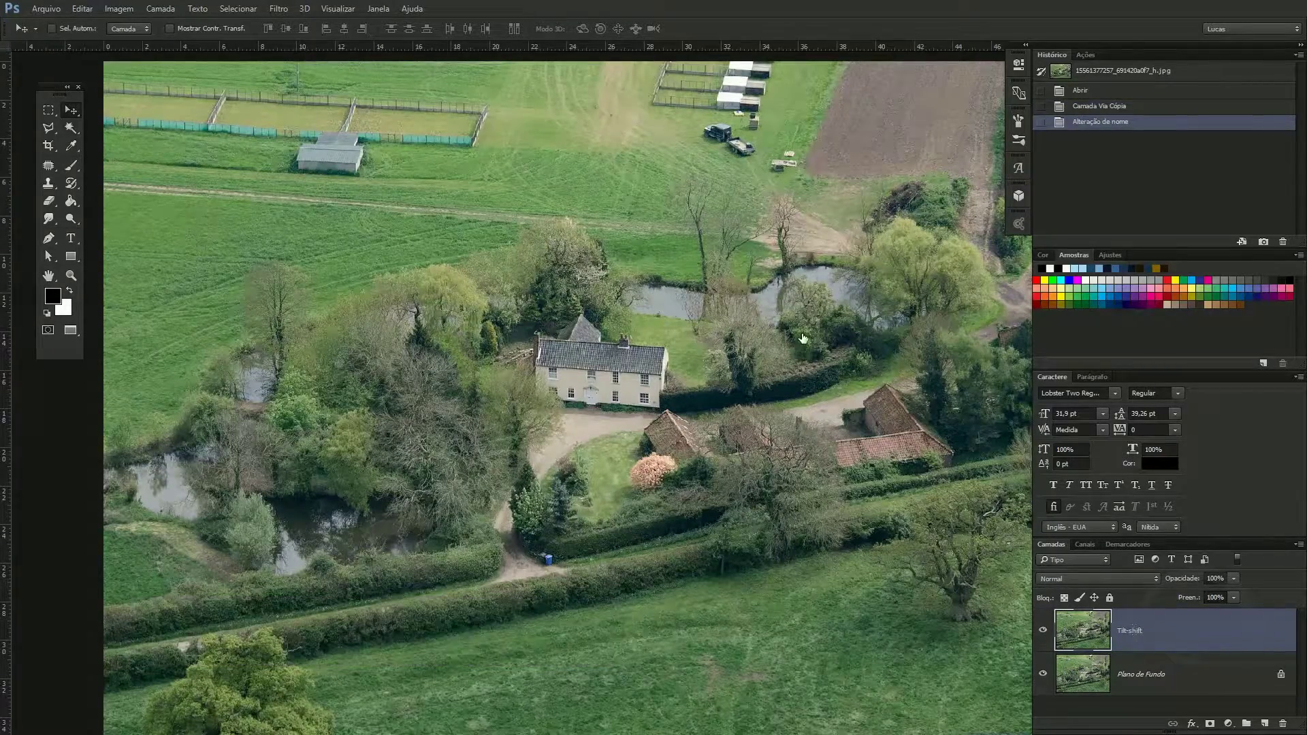
Step: Apply the last used Tornar Nítido filter twice to the farmhouse photo's Tilt-shift layer
left_click(277, 9)
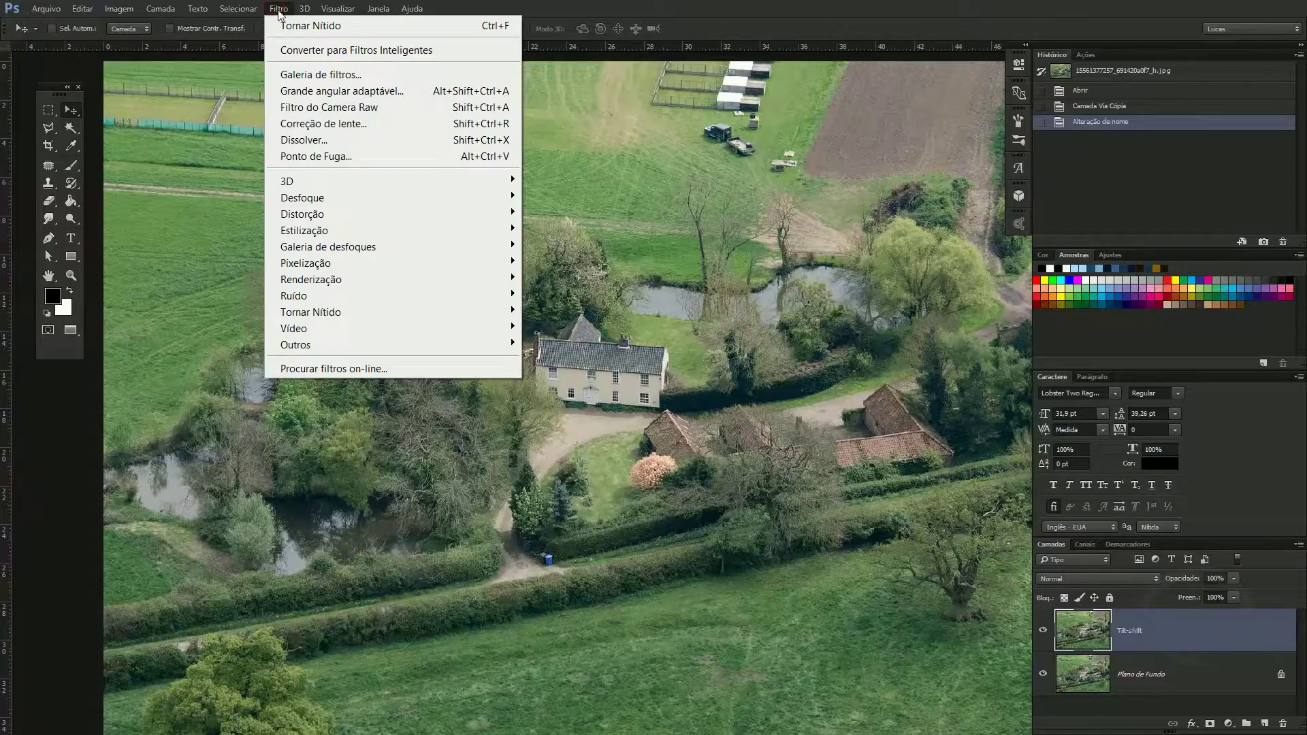
left_click(291, 27)
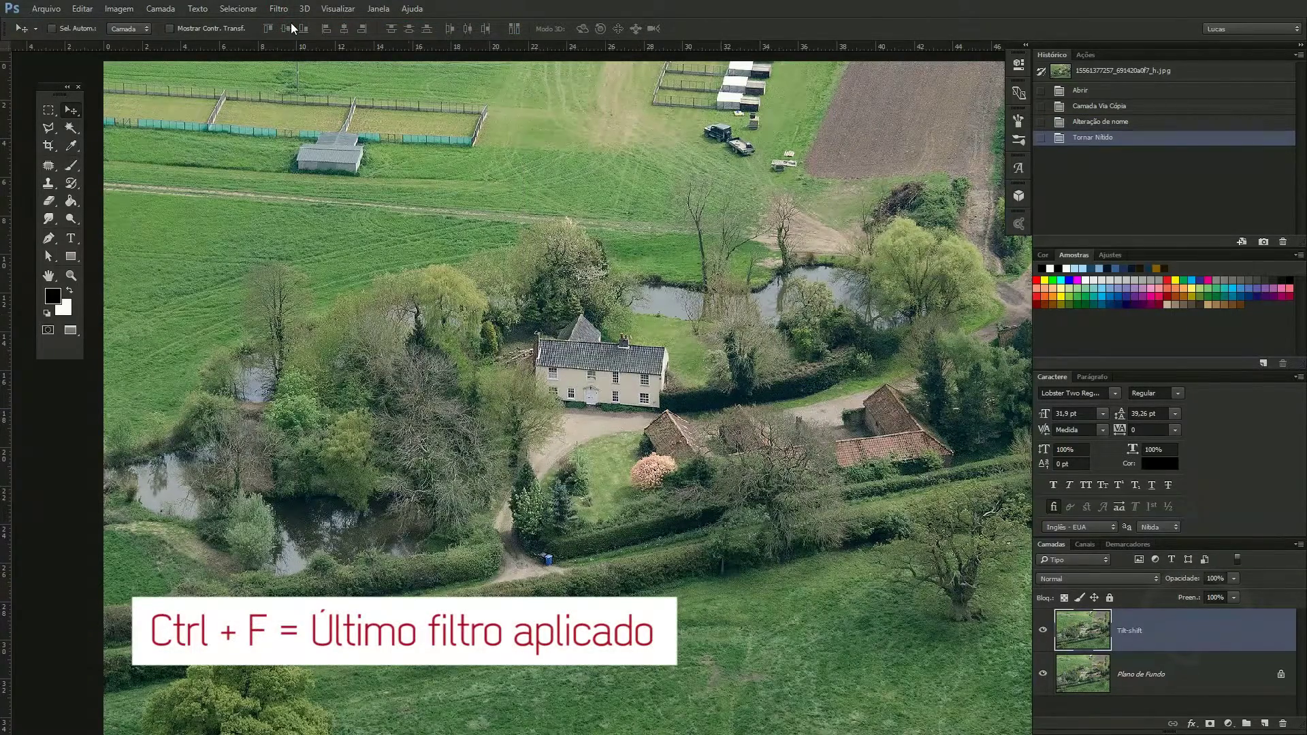
left_click(273, 9)
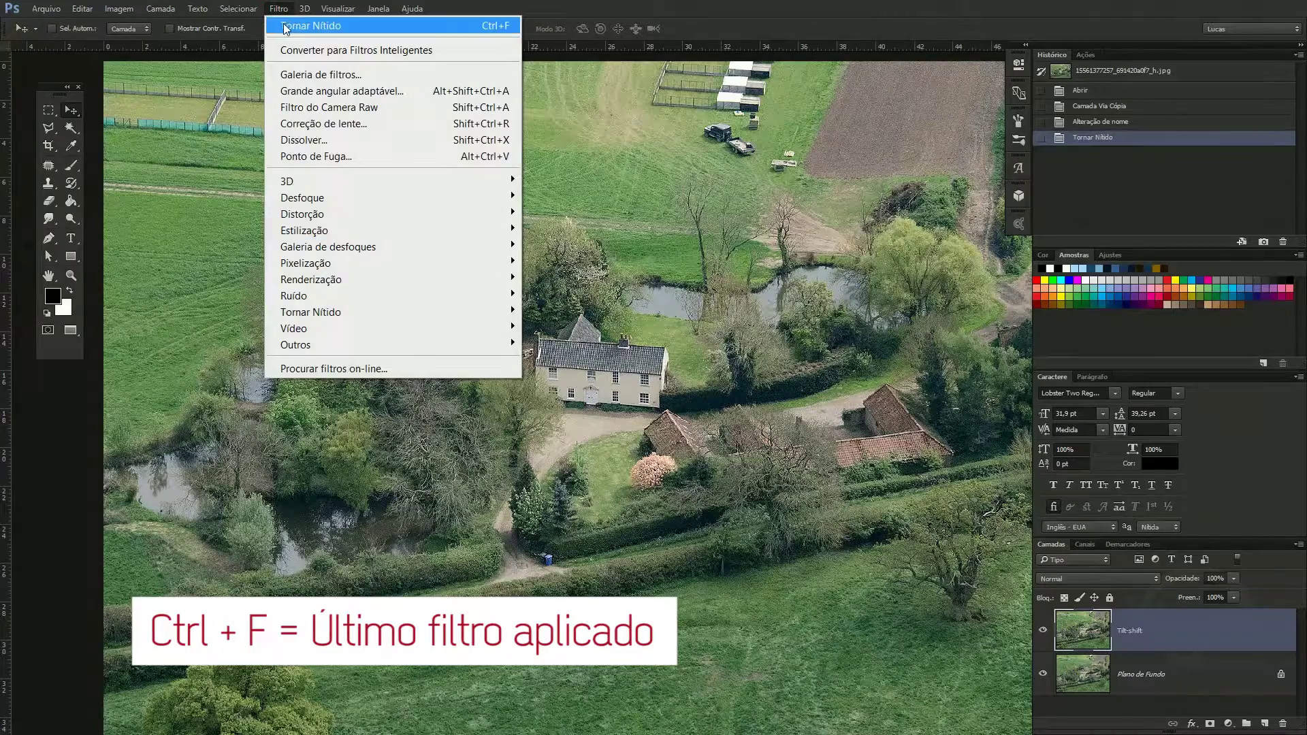
left_click(647, 303)
key("ctrl+f")
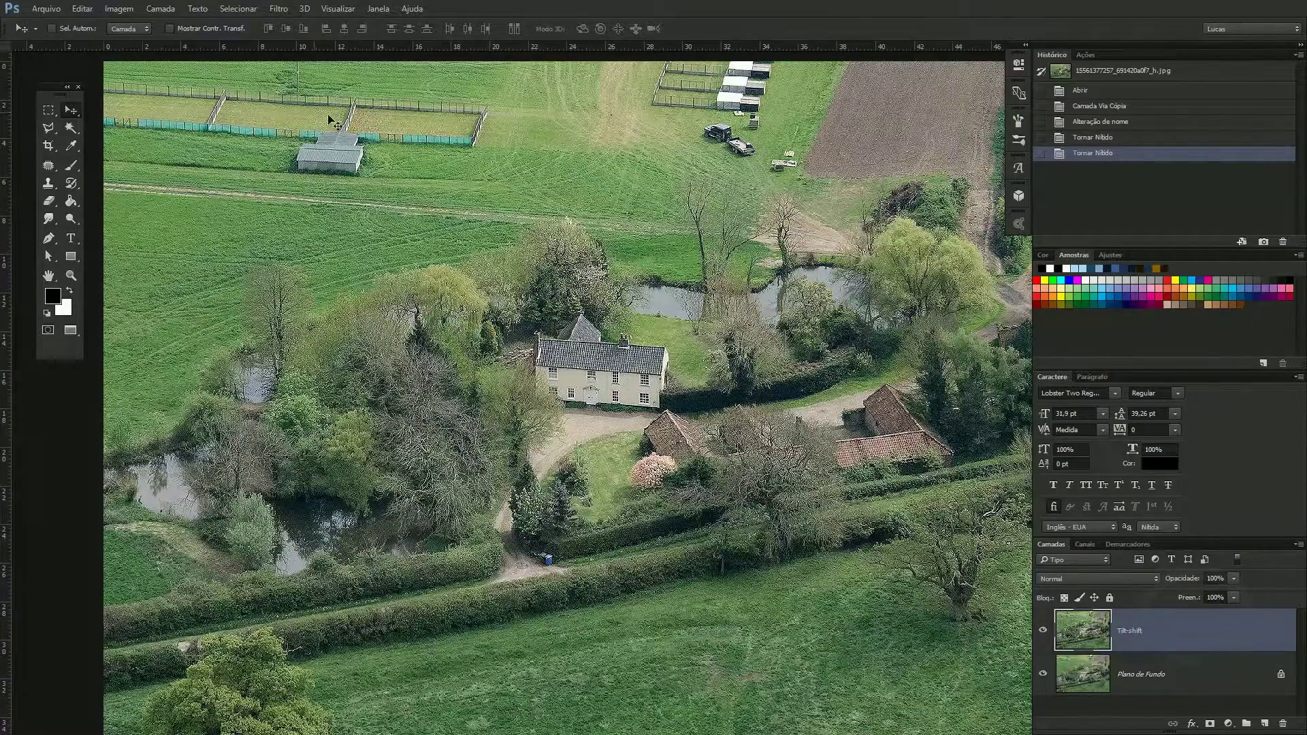
Step: Fade the second Tornar Nítido pass to 50% opacity in Normal mode
left_click(80, 9)
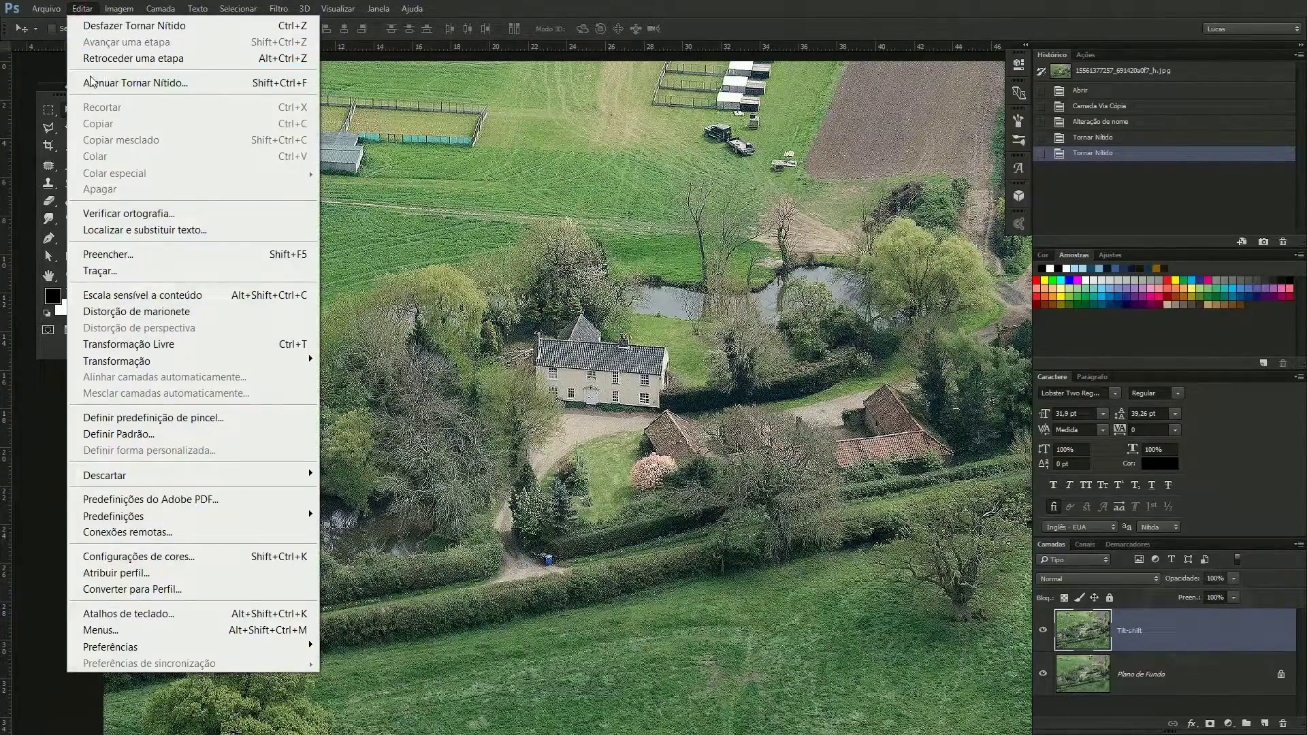
left_click(109, 83)
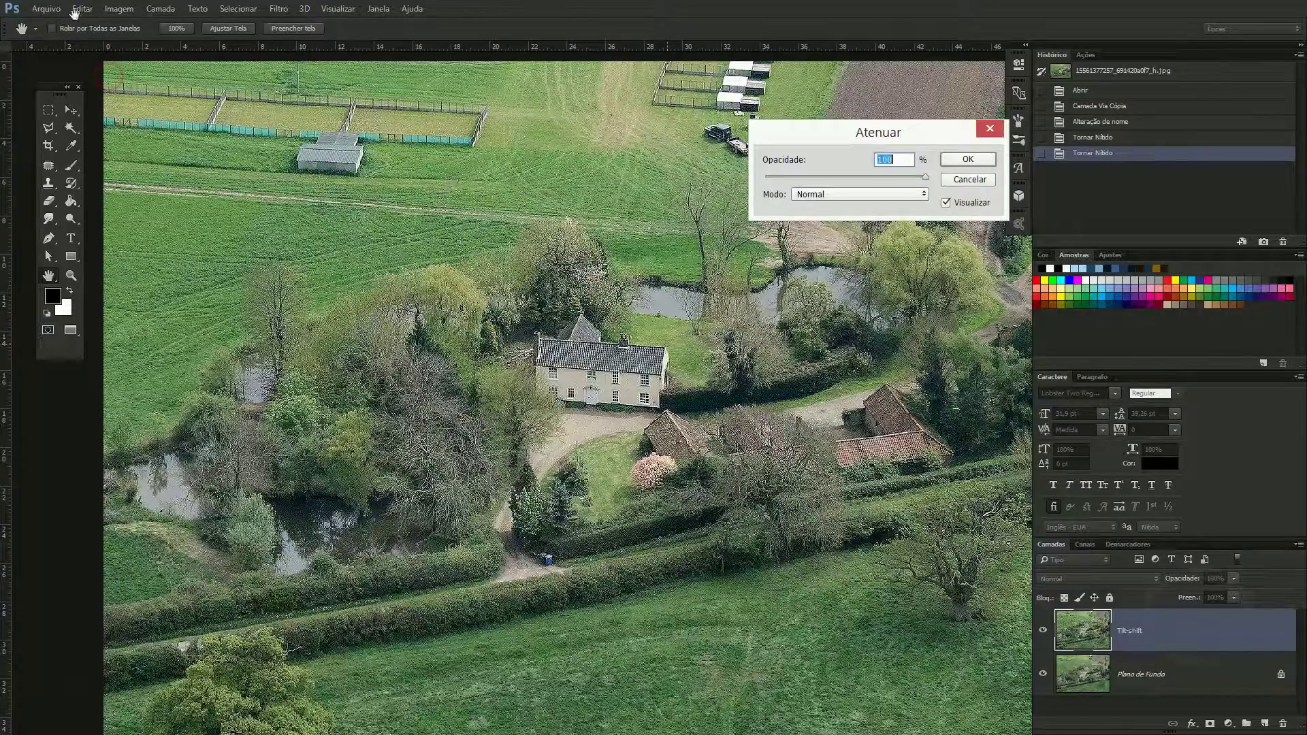
left_click(895, 165)
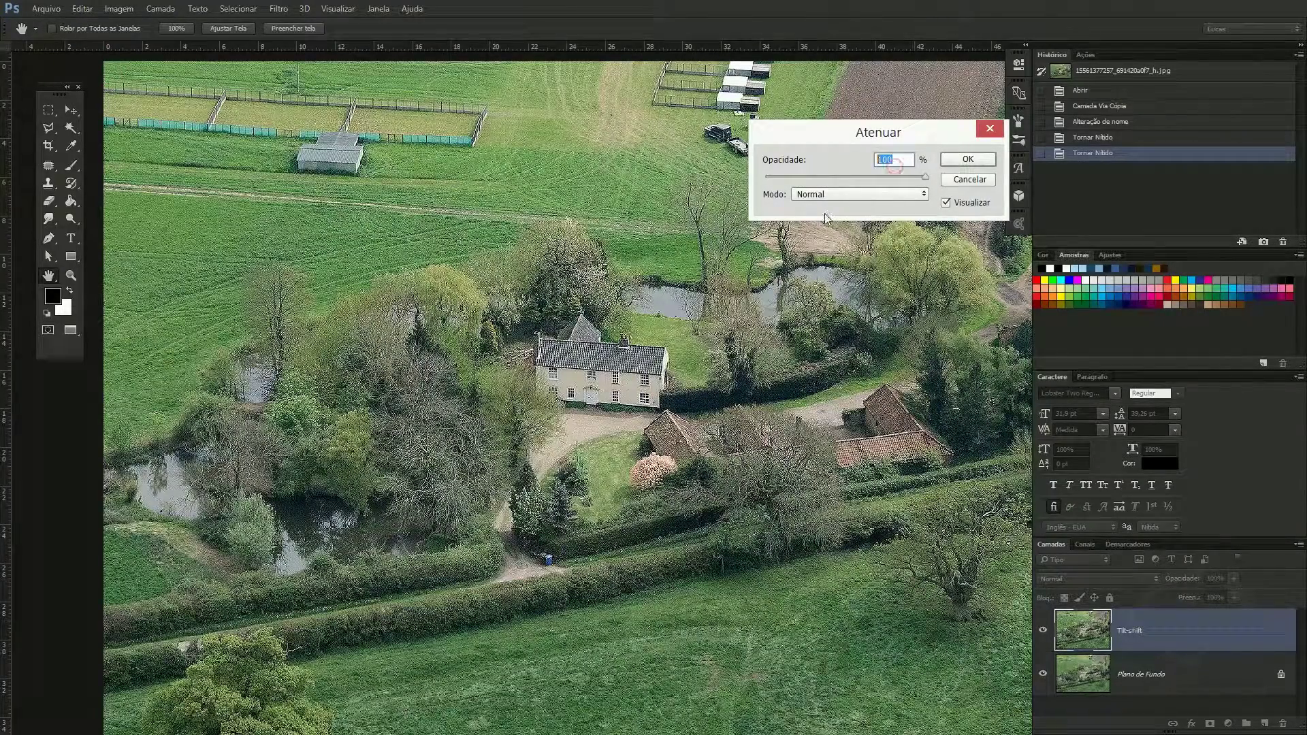
type("50")
left_click(867, 196)
left_click(858, 148)
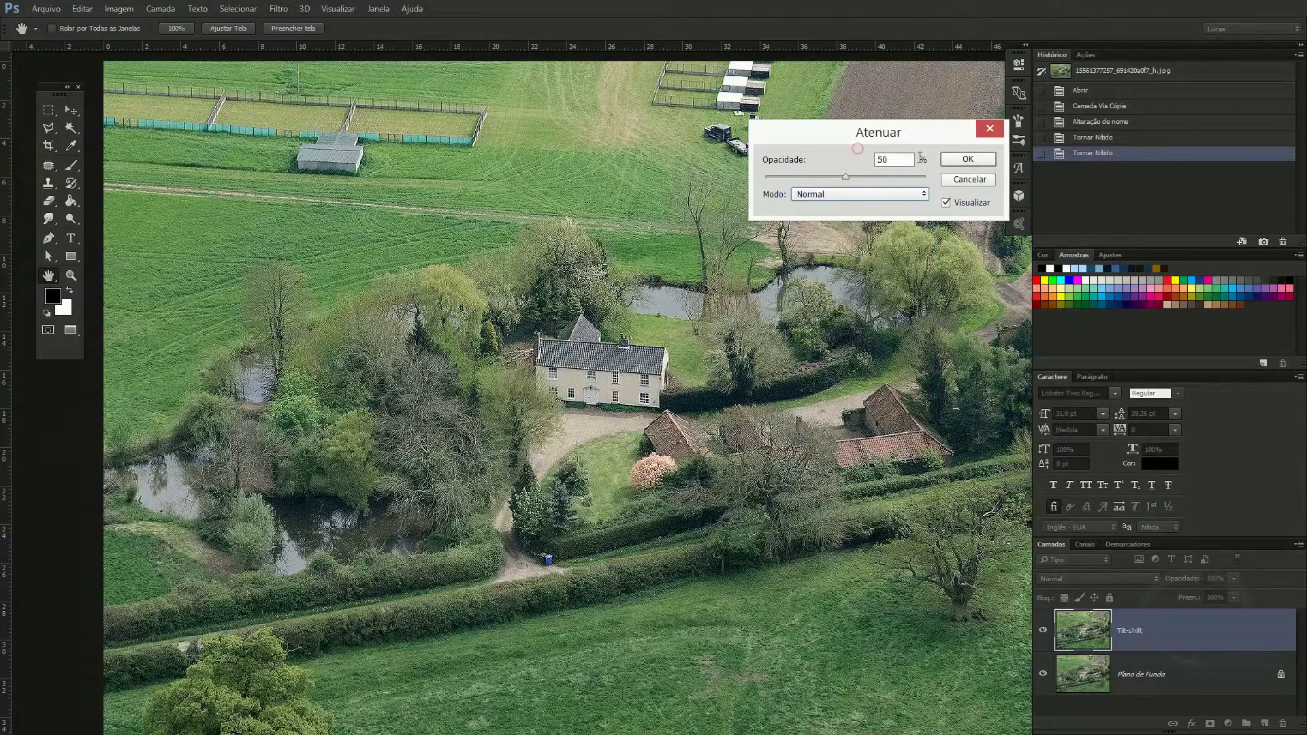
left_click(961, 160)
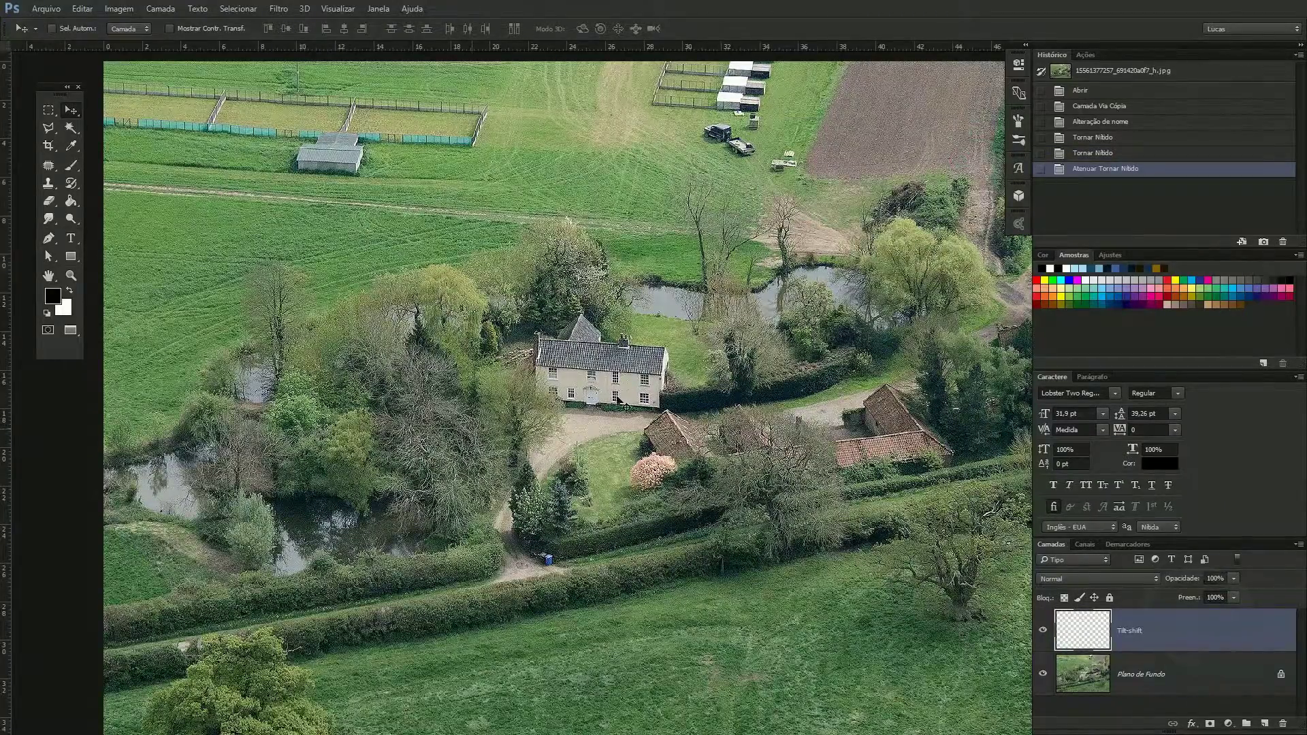
Step: Raise the farmhouse Tilt-shift layer's saturation to 50 with a Matiz/Saturação adjustment
scroll(622, 395, "up", 3)
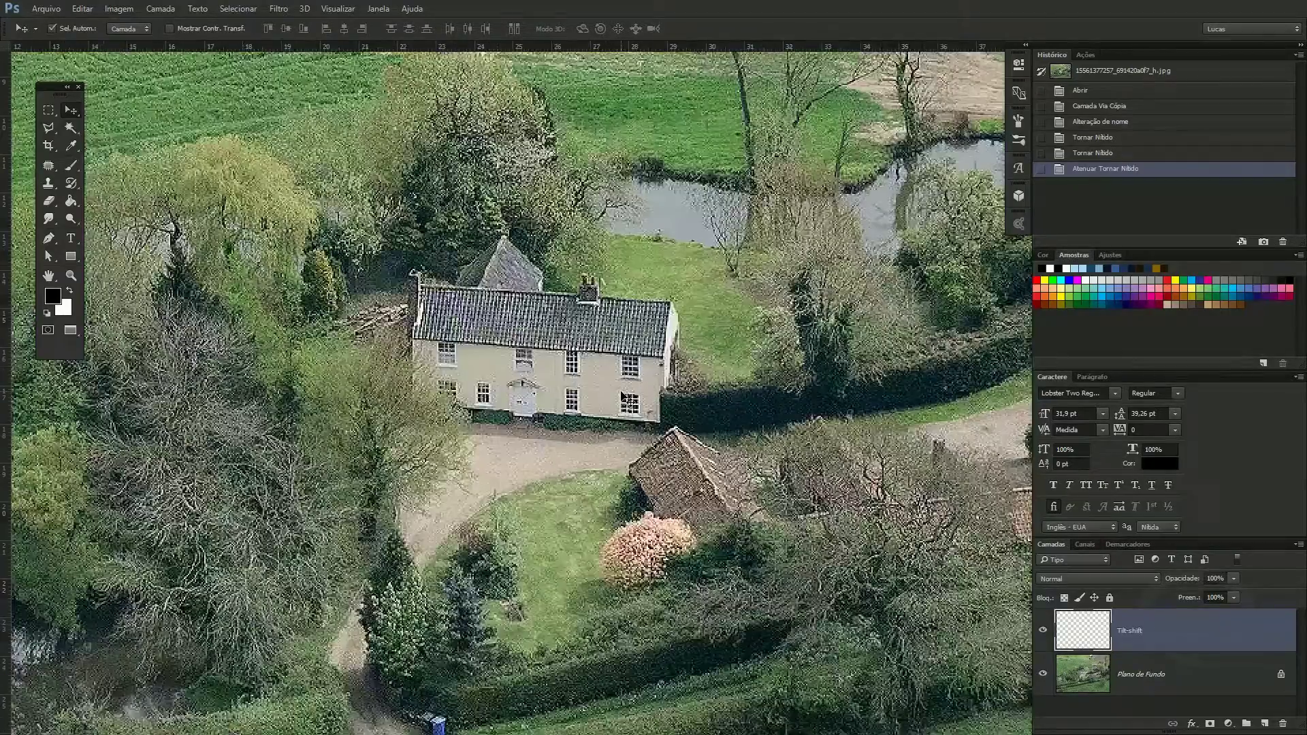
scroll(622, 395, "down", 3)
scroll(621, 395, "up", 1)
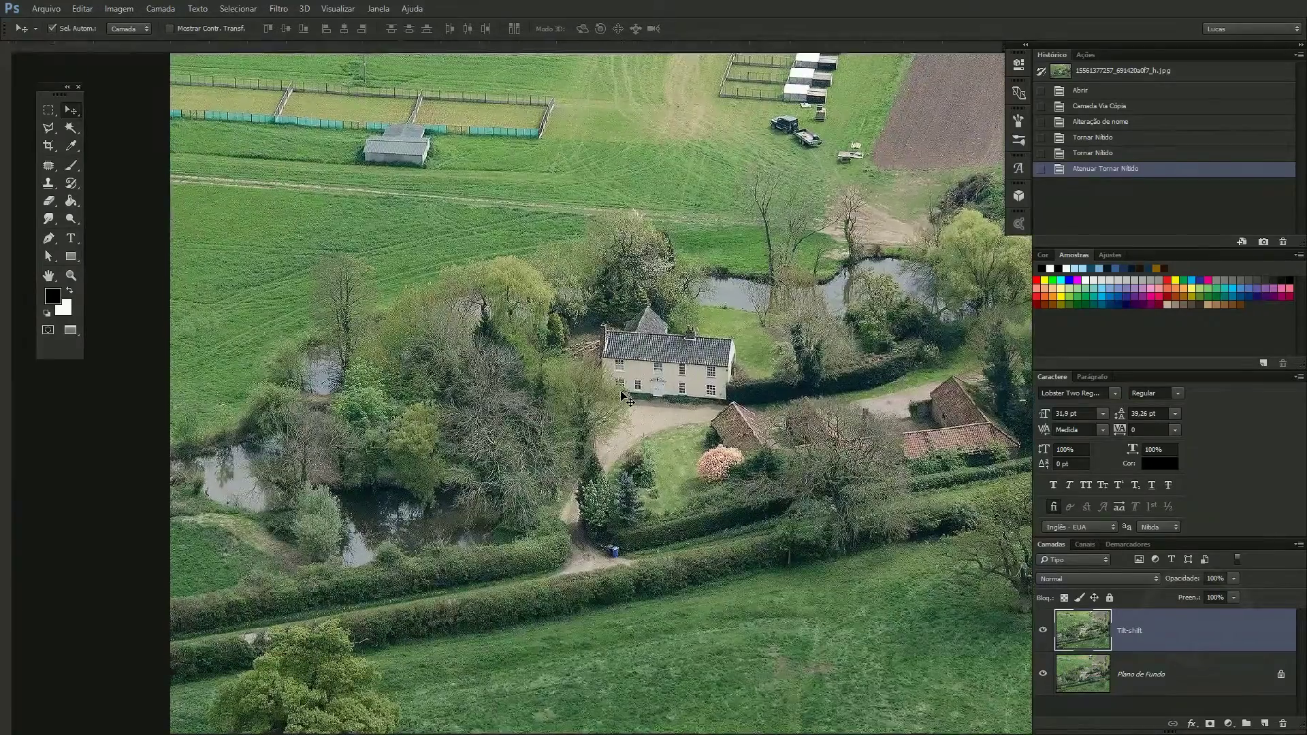
key("ctrl+u")
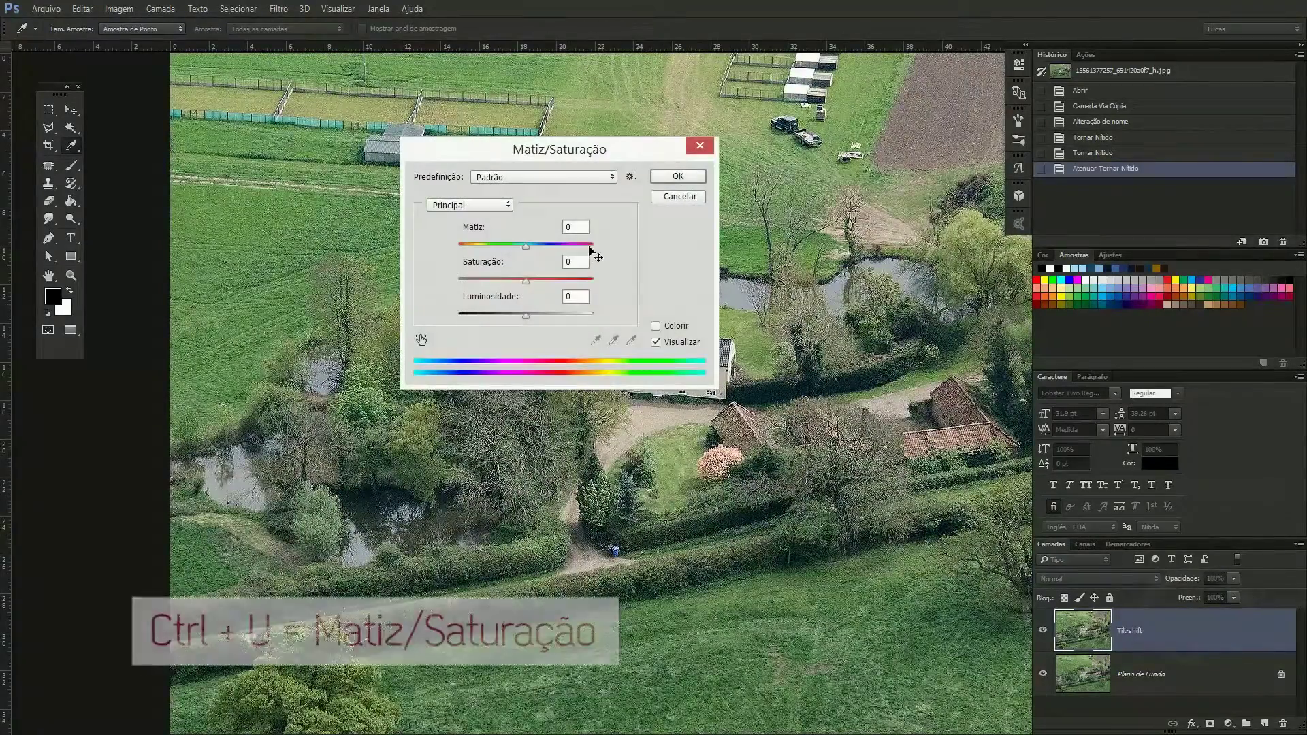
left_click(574, 262)
type("50")
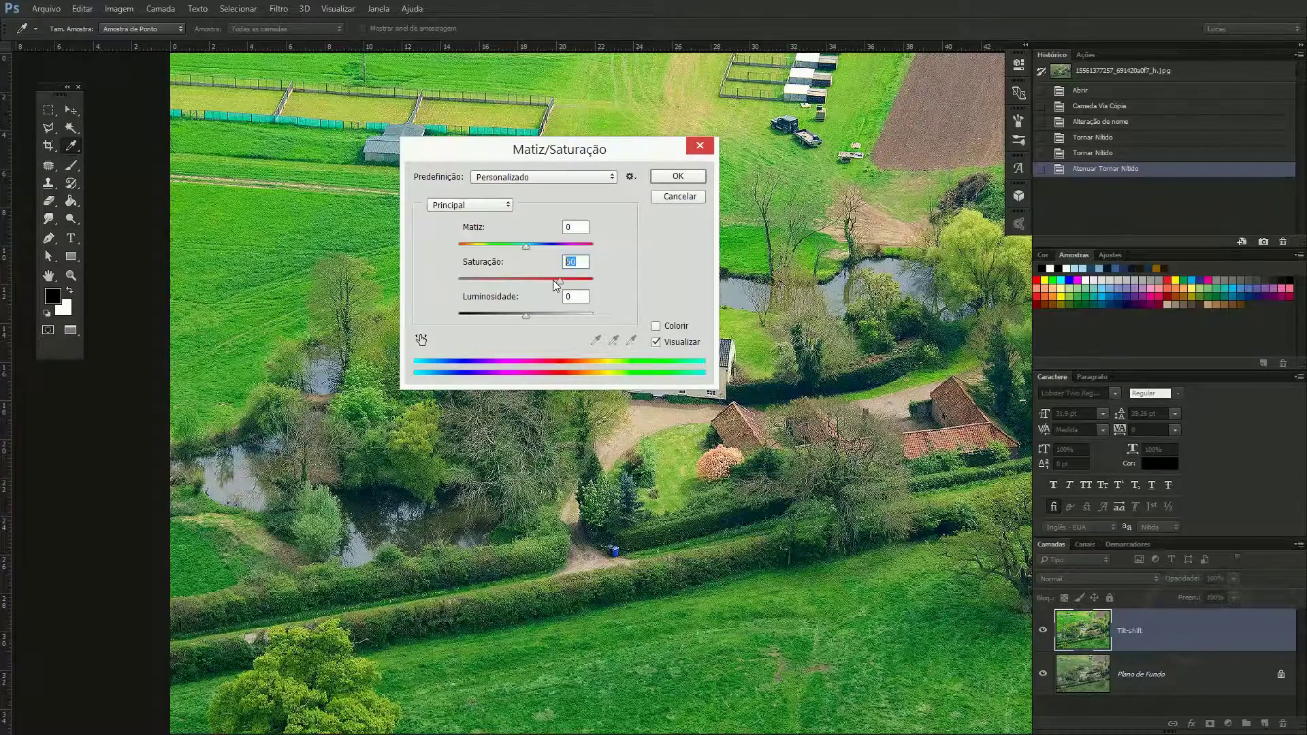
left_click_drag(489, 164, 619, 314)
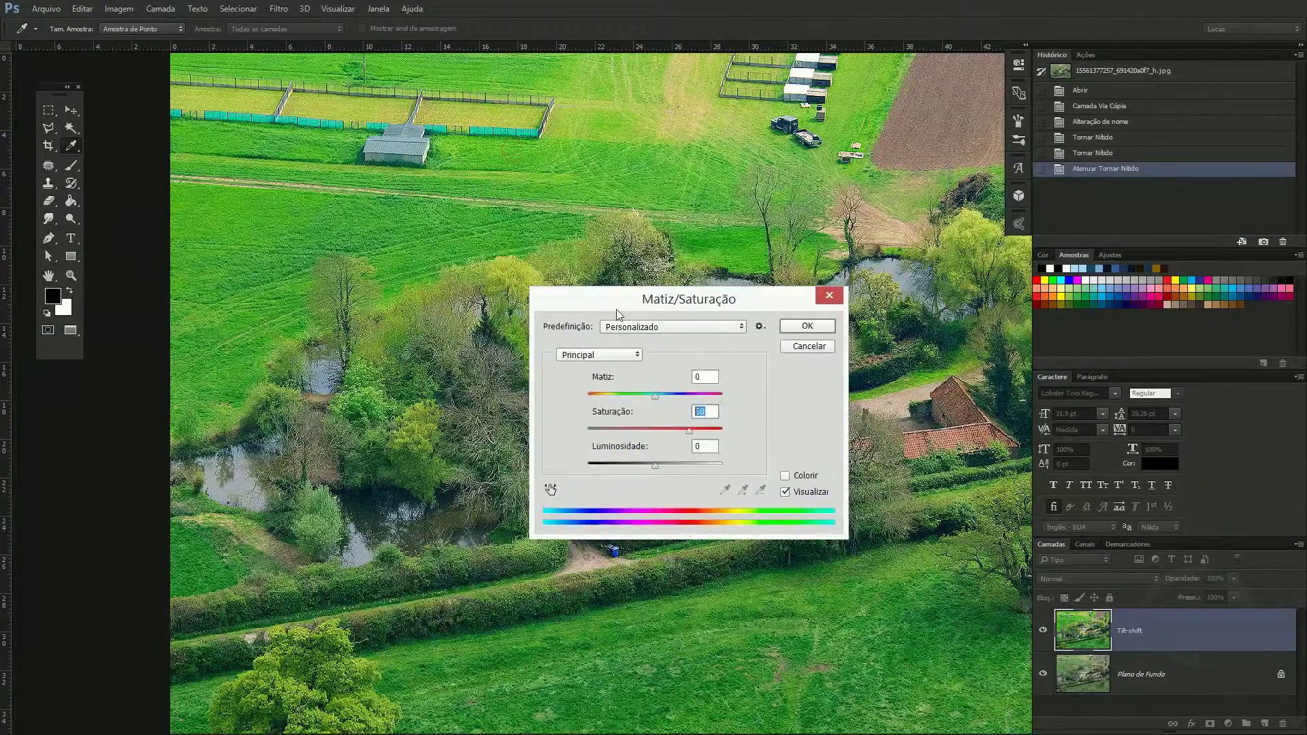
left_click(807, 325)
key("ctrl")
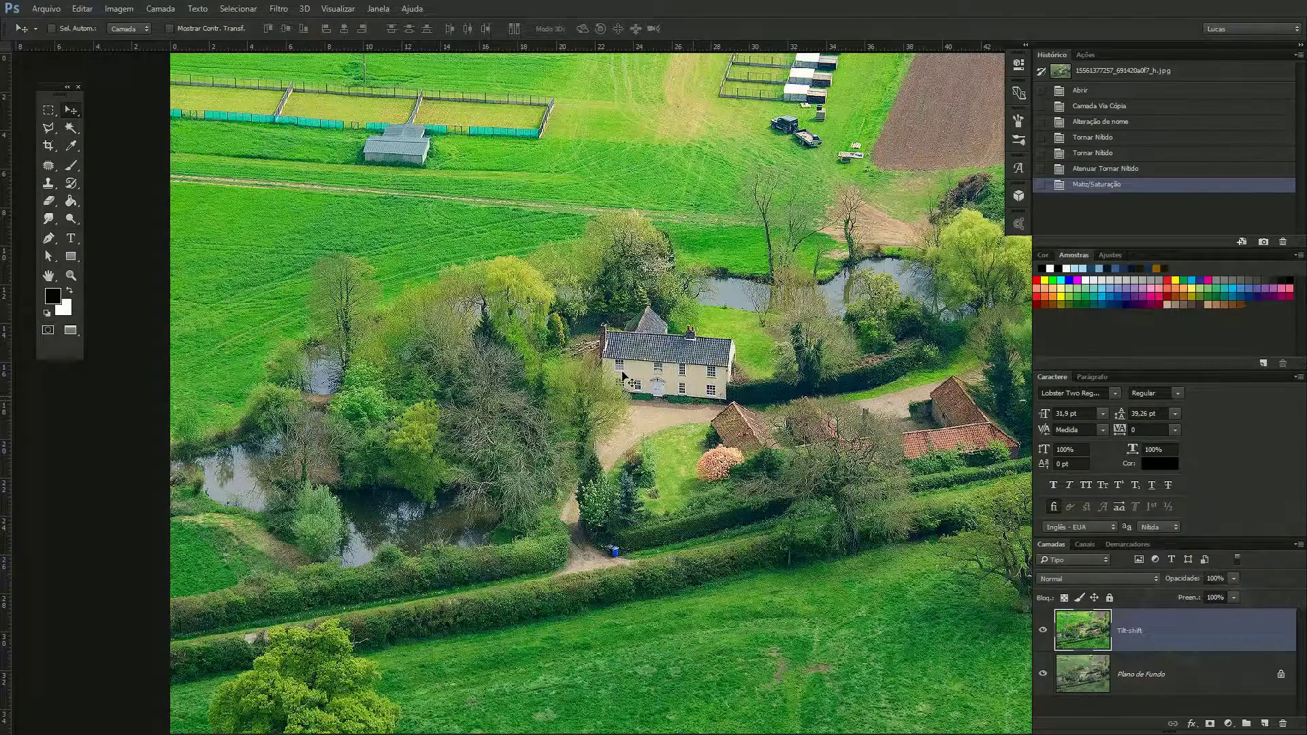
Step: Apply a Brilho/Contraste adjustment with contrast 23 to the farmhouse Tilt-shift layer
left_click(119, 13)
mouse_move(170, 49)
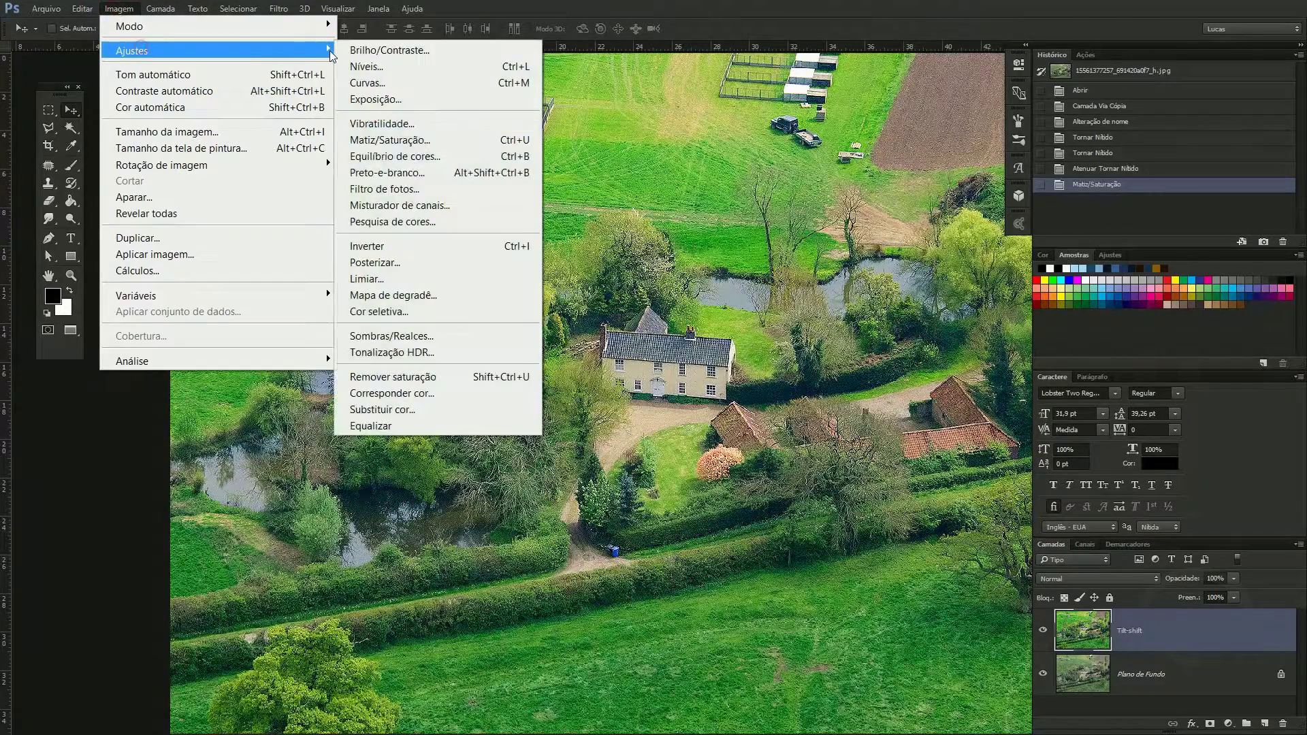
left_click(409, 50)
left_click(866, 233)
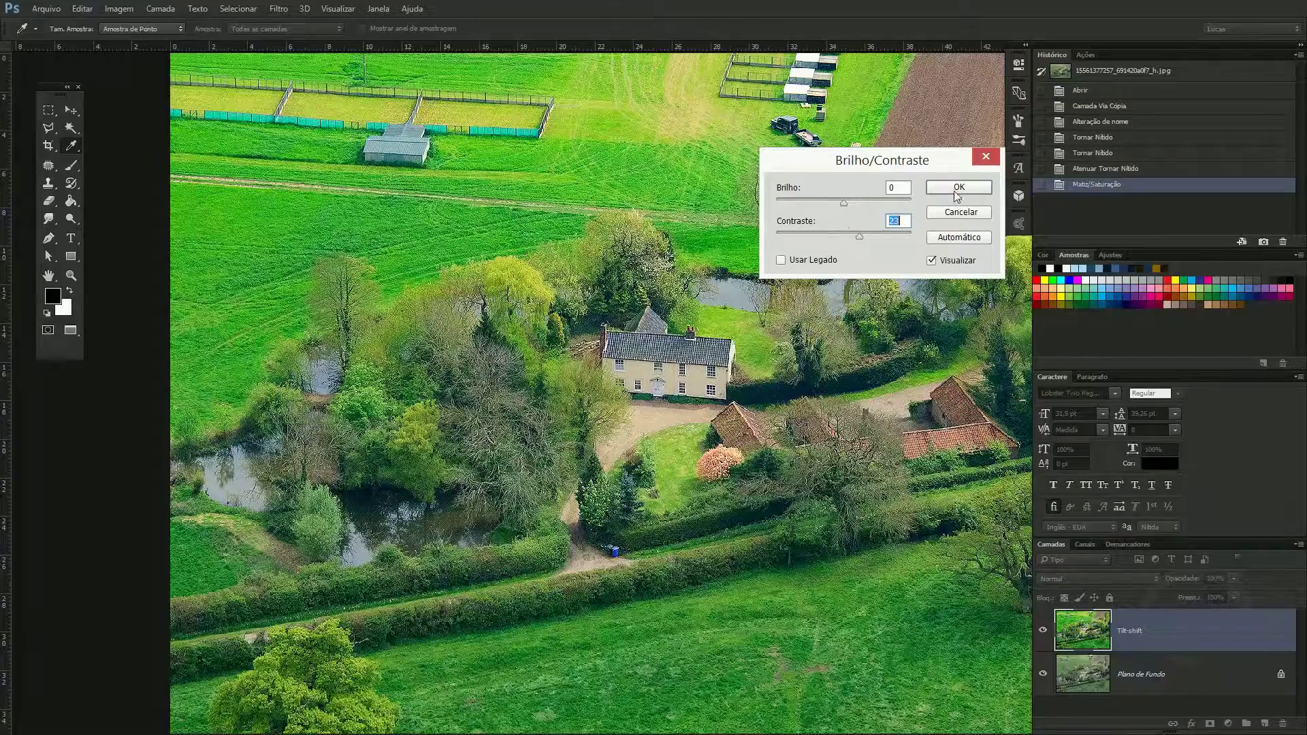
left_click(959, 187)
key("v")
key("ctrl+0")
key("ctrl+alt+shift+e")
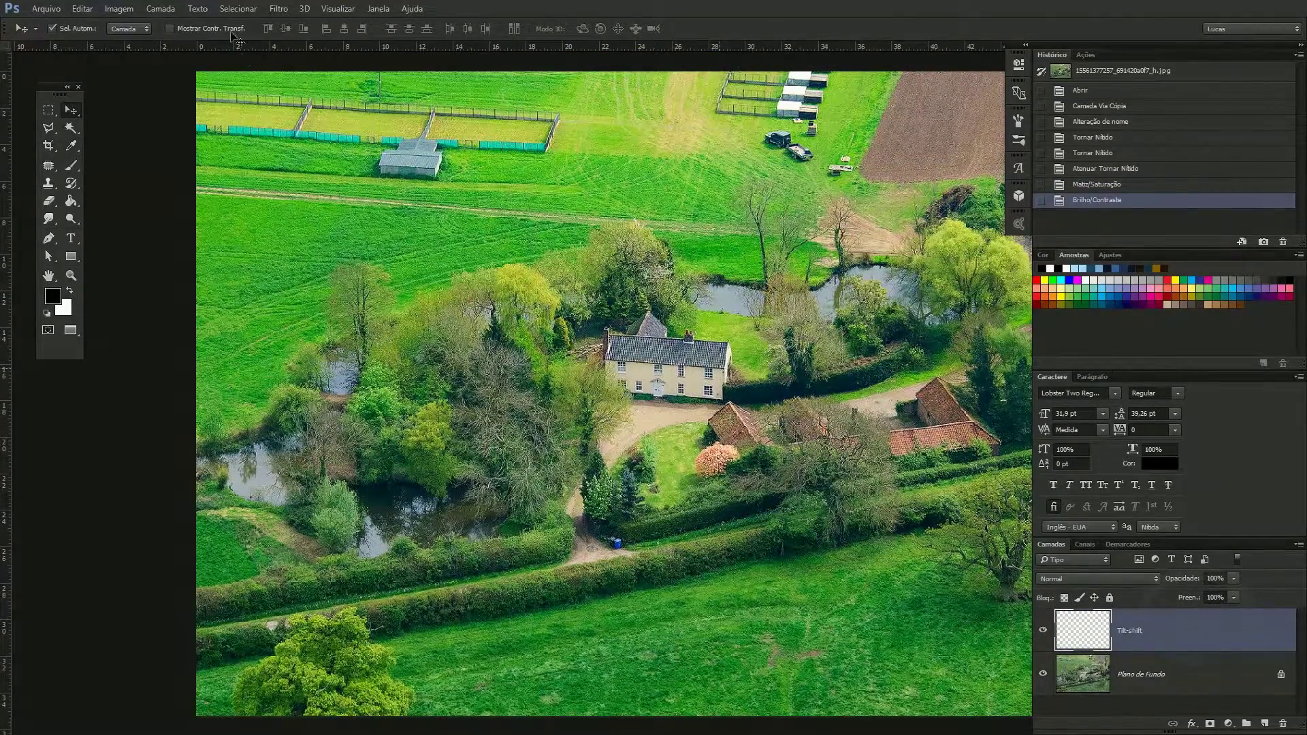
Step: Try a 15 px Inclinação-Shift blur on the Tilt-shift layer, centred on the farmhouse and tilted about 7.8°
left_click(277, 9)
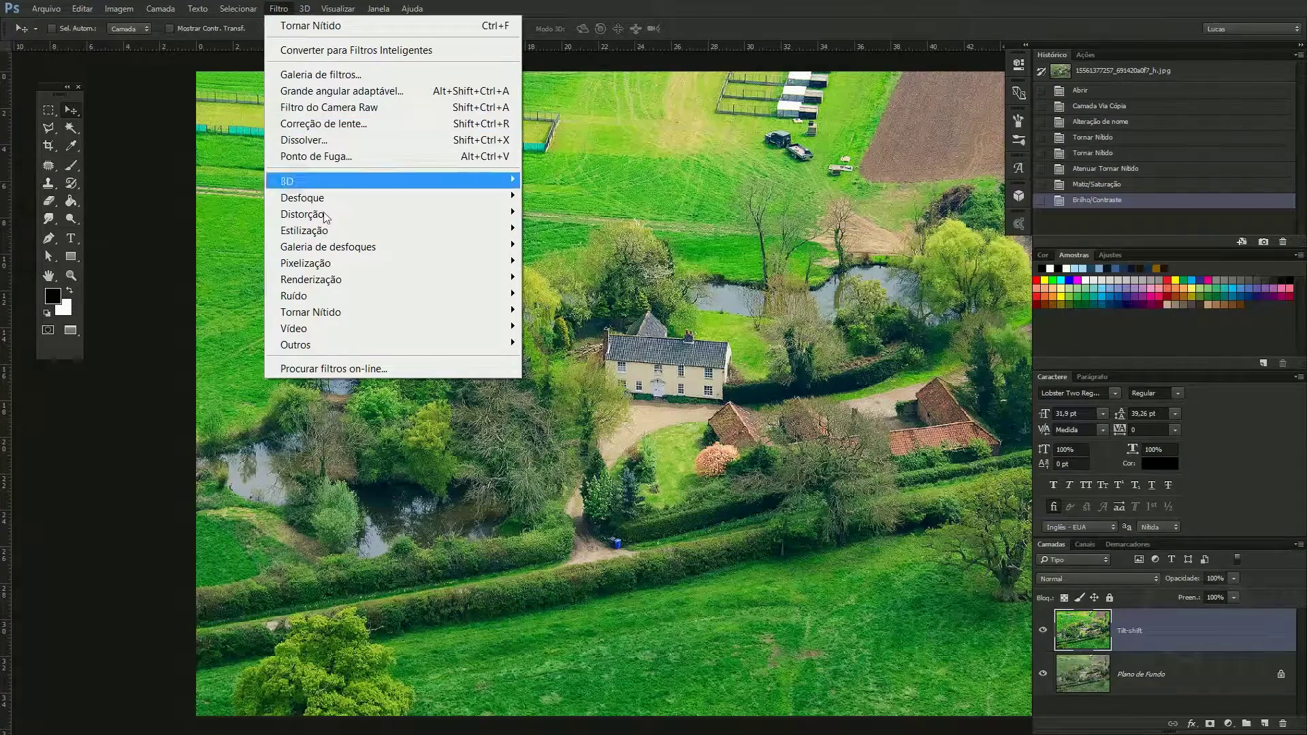
mouse_move(322, 248)
left_click(208, 279)
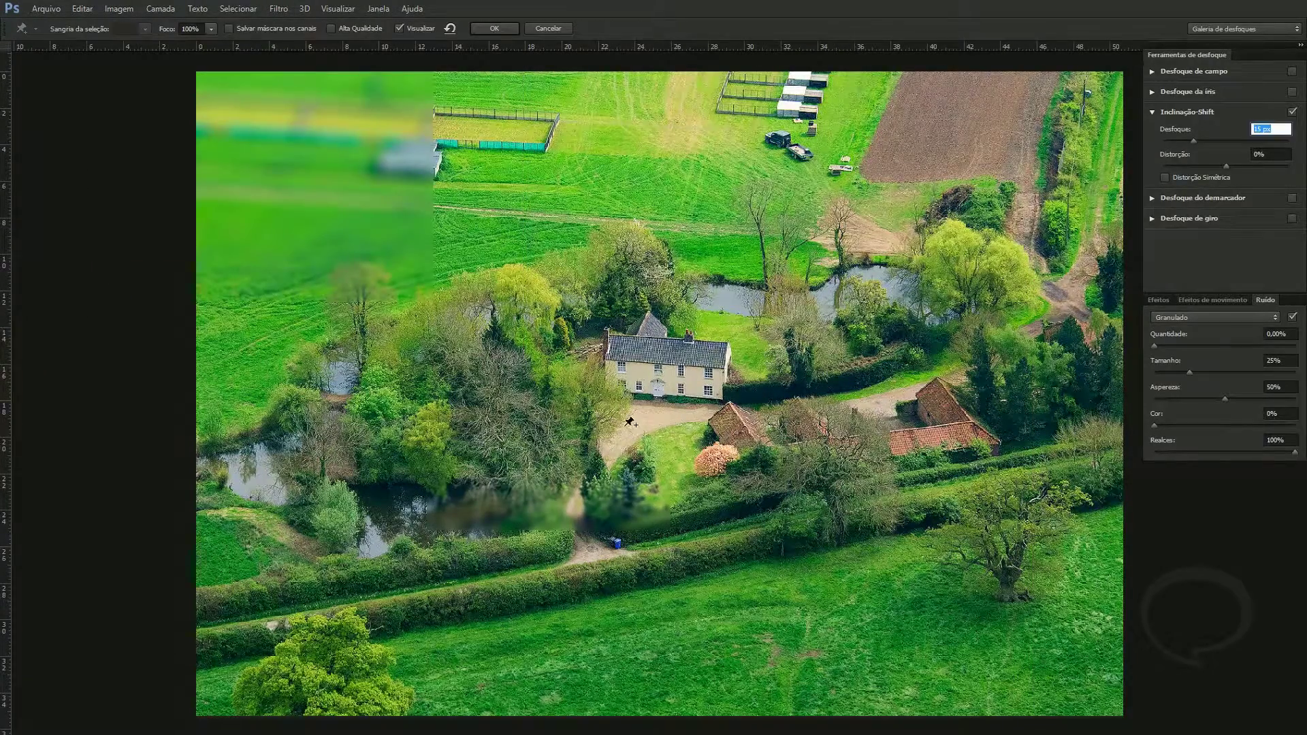
left_click_drag(668, 459, 669, 459)
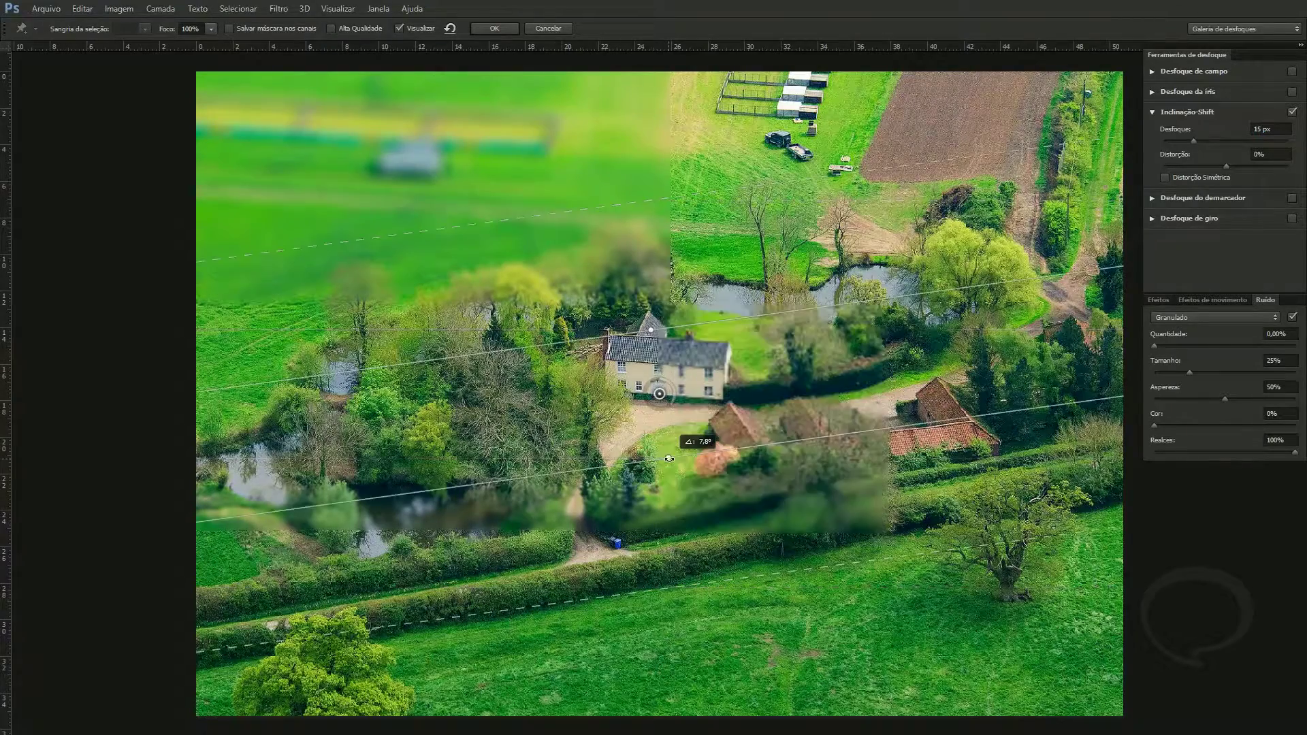
left_click(494, 29)
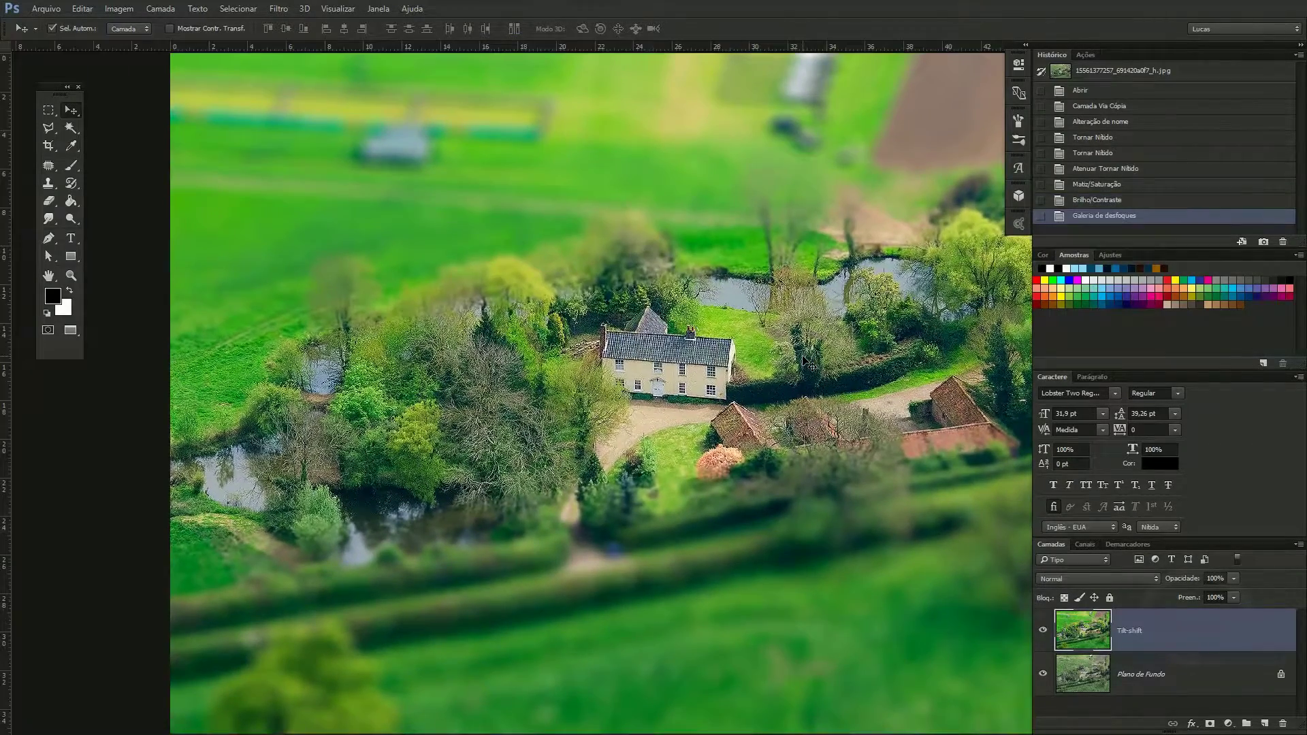
key("ctrl+minus")
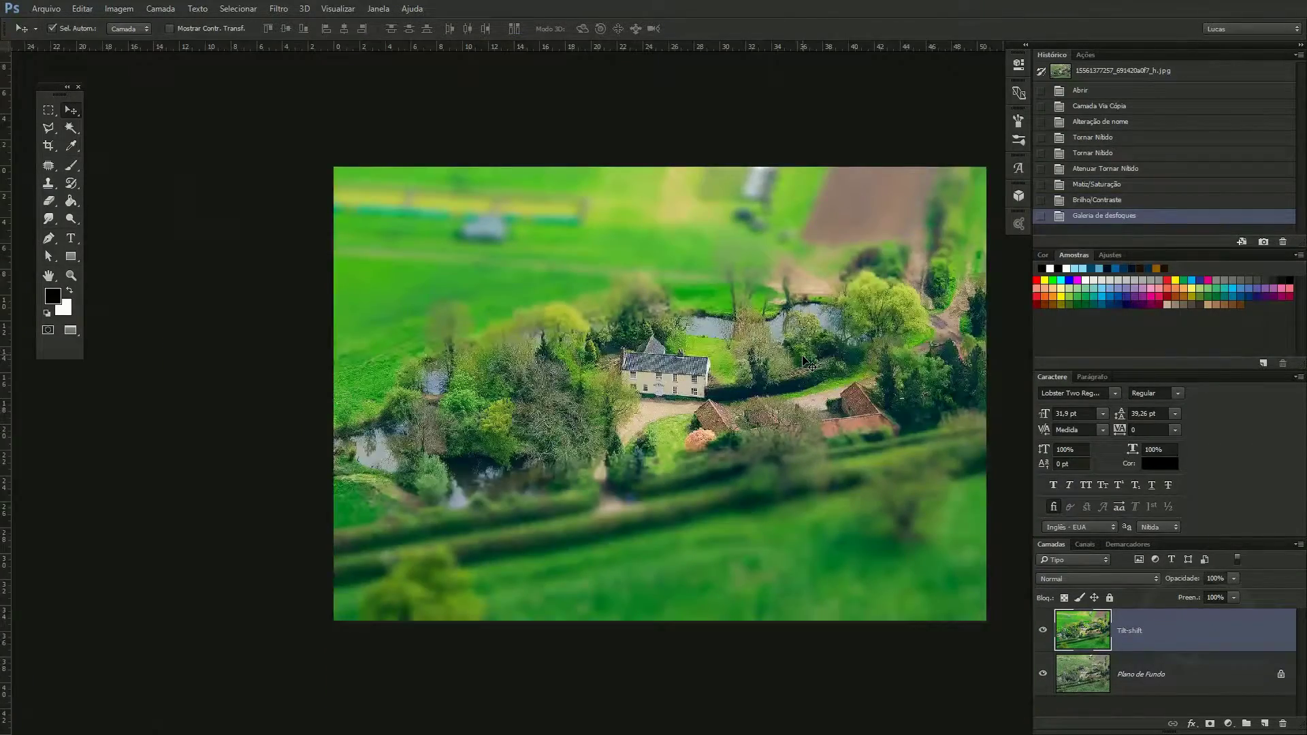
key("ctrl+plus")
key("ctrl+minus")
key("ctrl+plus")
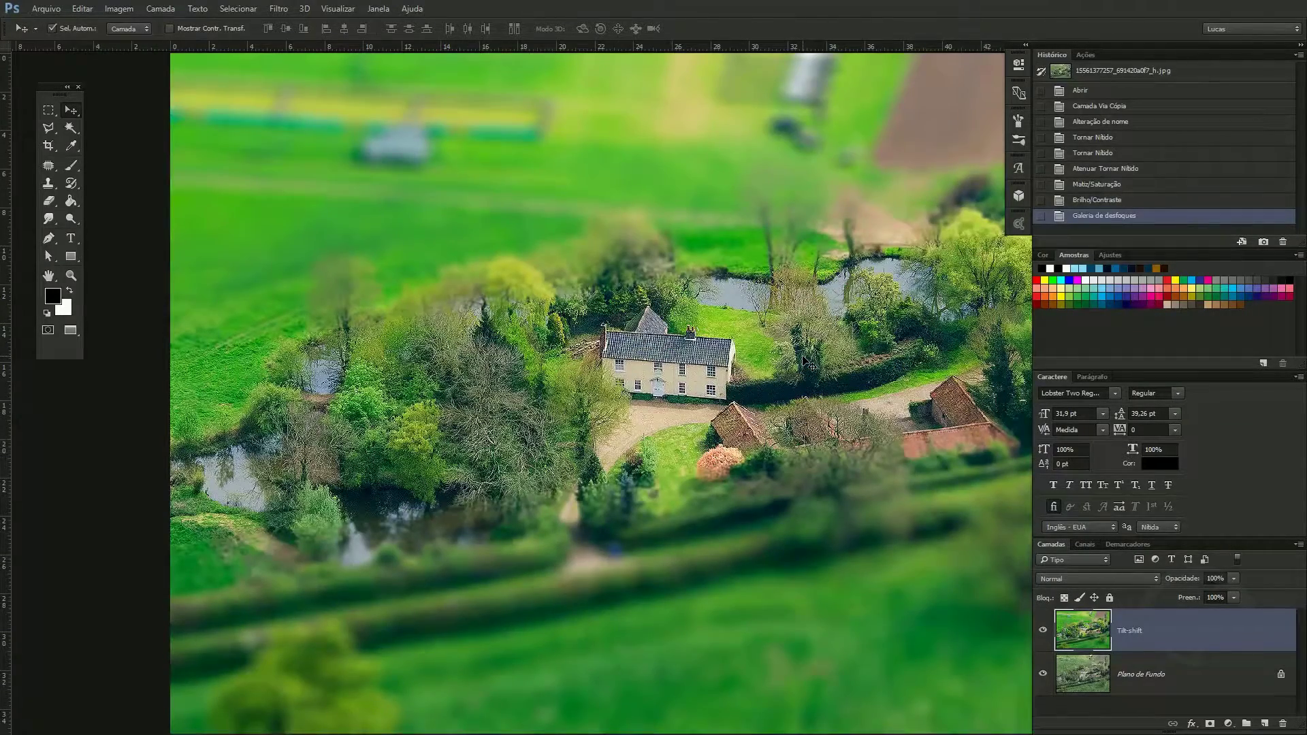
Step: Undo the tilt-shift blur and duplicate the Tilt-shift layer
key("ctrl+z")
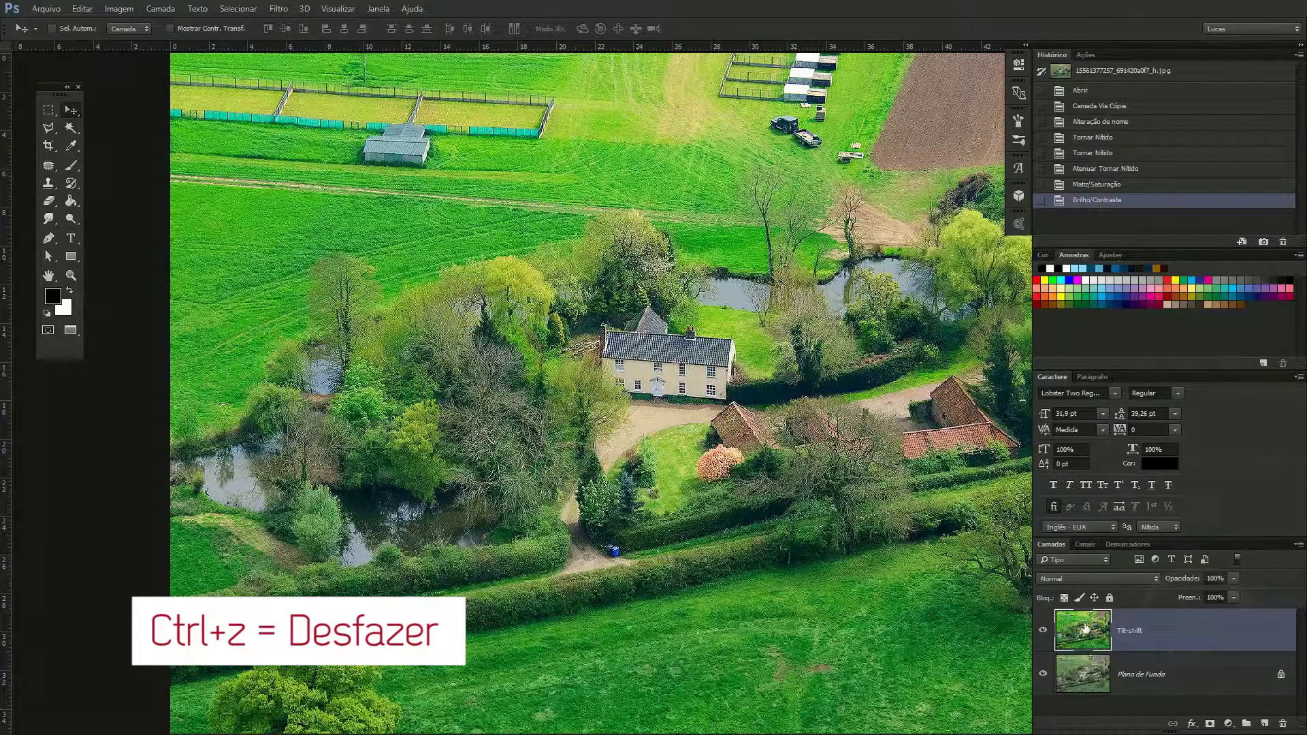
key("ctrl+j")
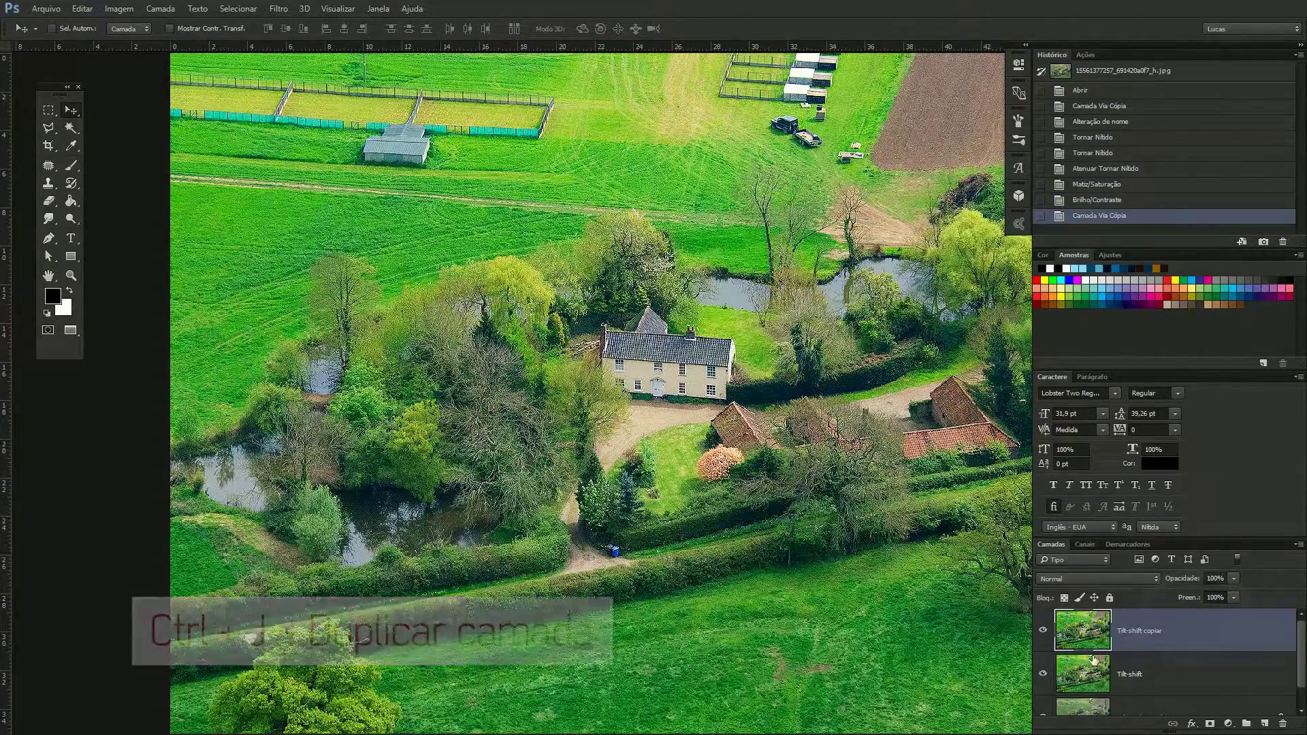
Step: Apply a Desfoque de Lente to the Tilt-shift copiar layer with a slightly larger Raio and an adjusted Giro
scroll(1069, 698, "down", 1)
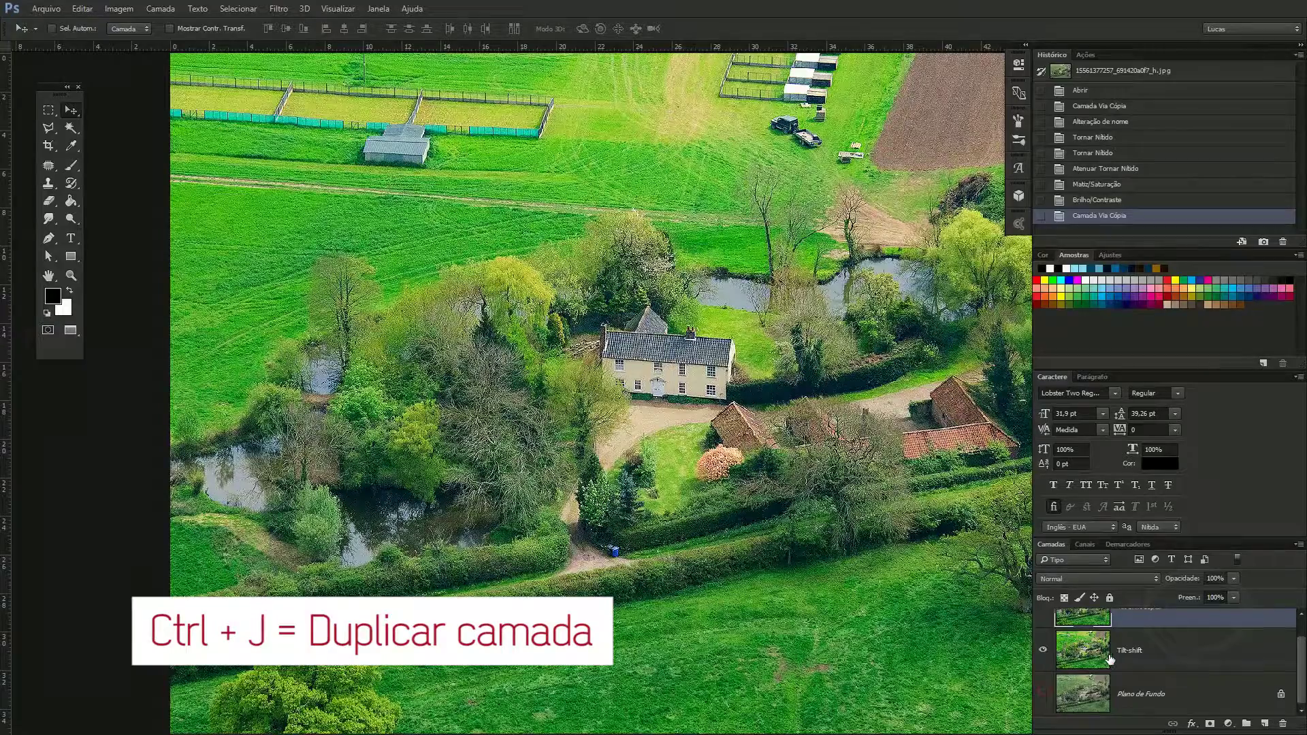
scroll(1120, 657, "up", 1)
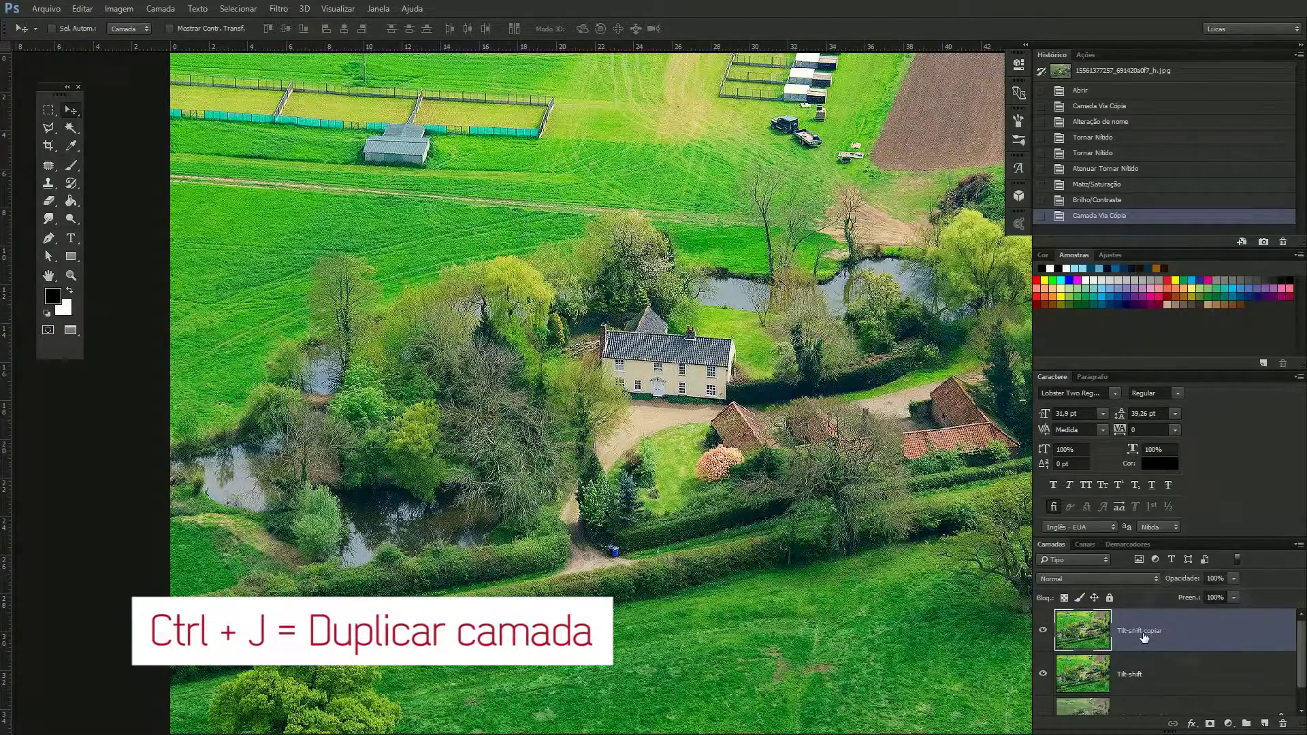
left_click_drag(763, 454, 728, 454)
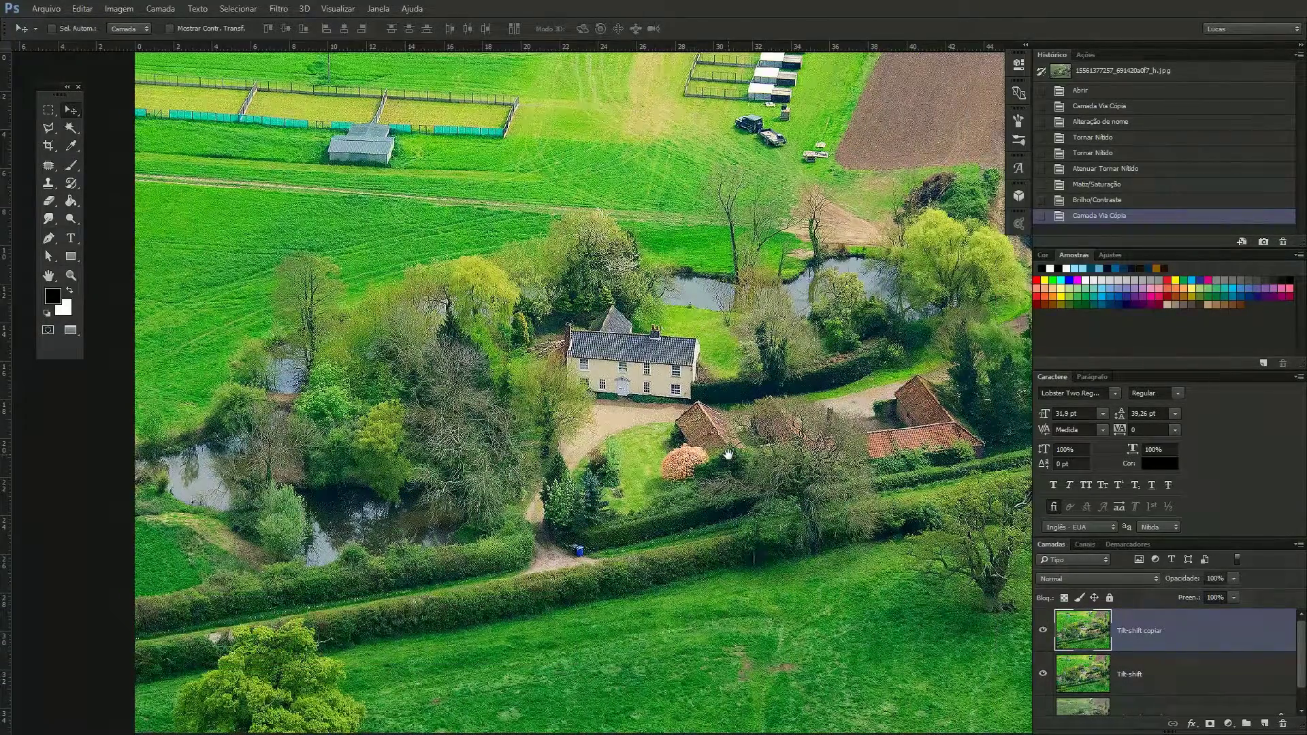
left_click(280, 8)
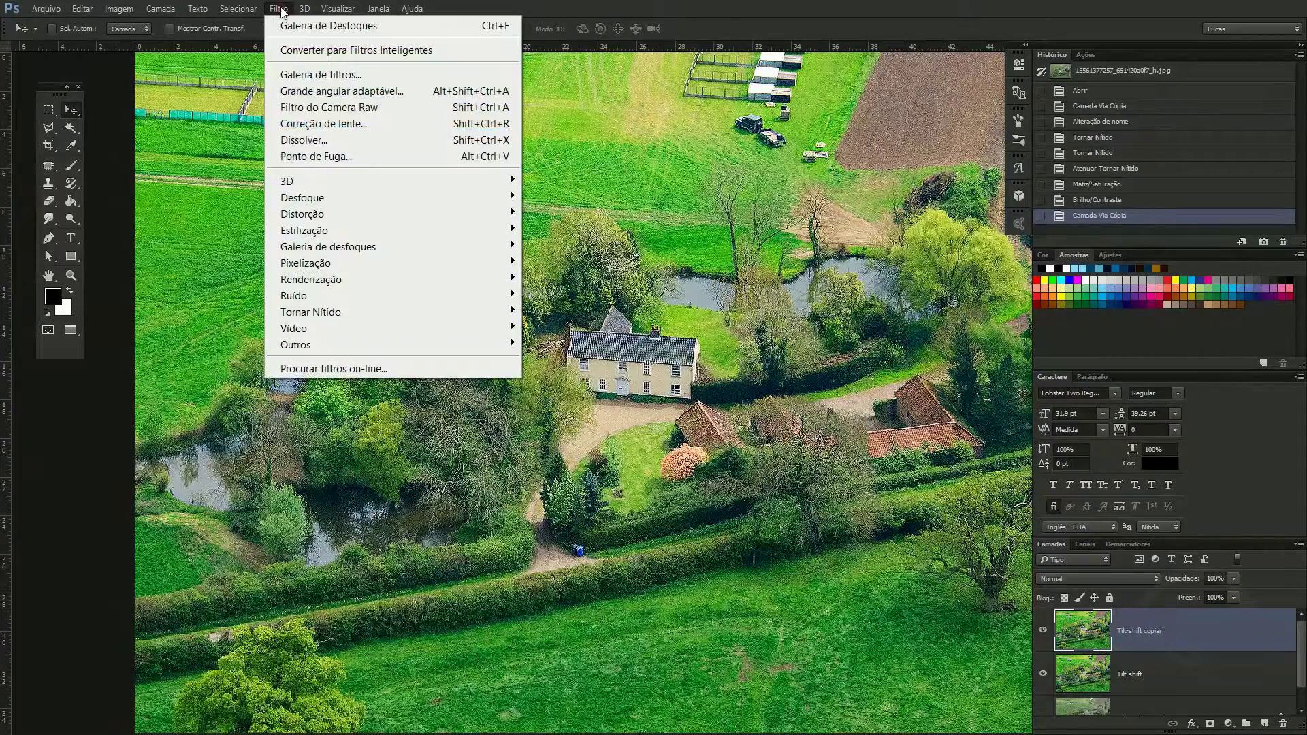
mouse_move(300, 198)
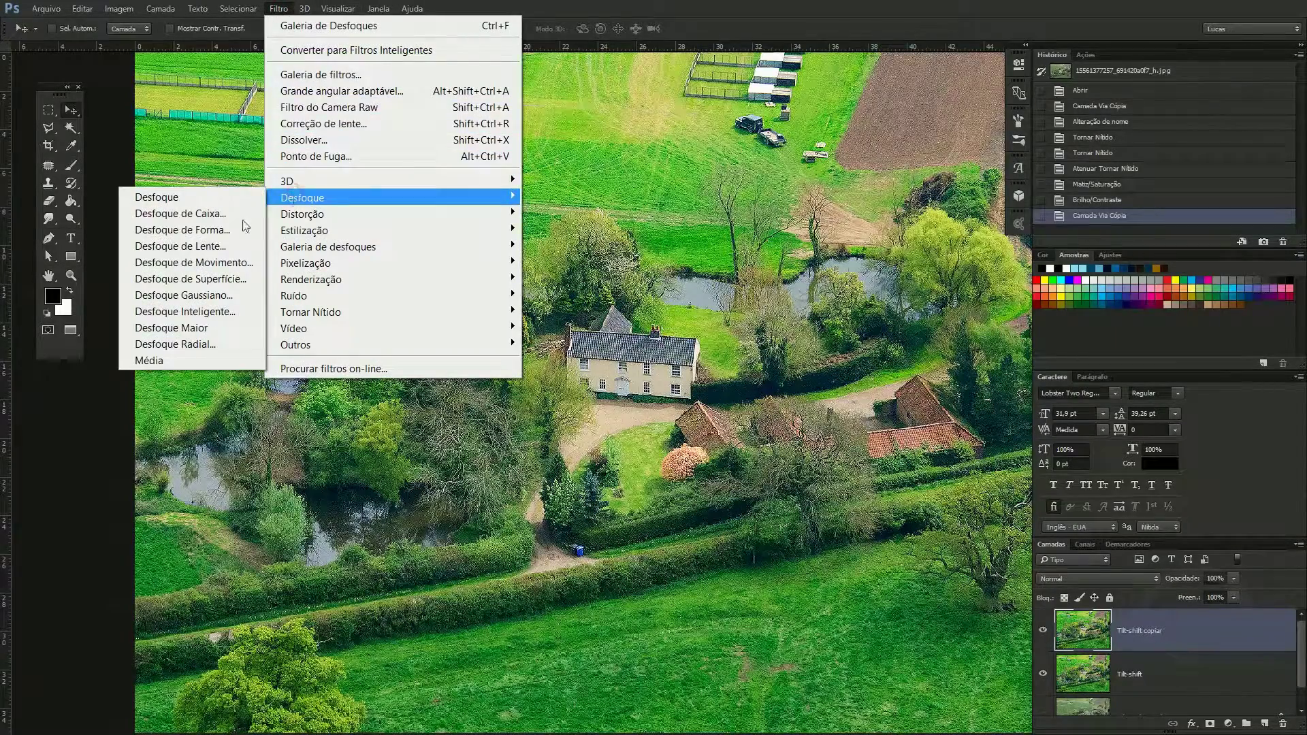
left_click(210, 246)
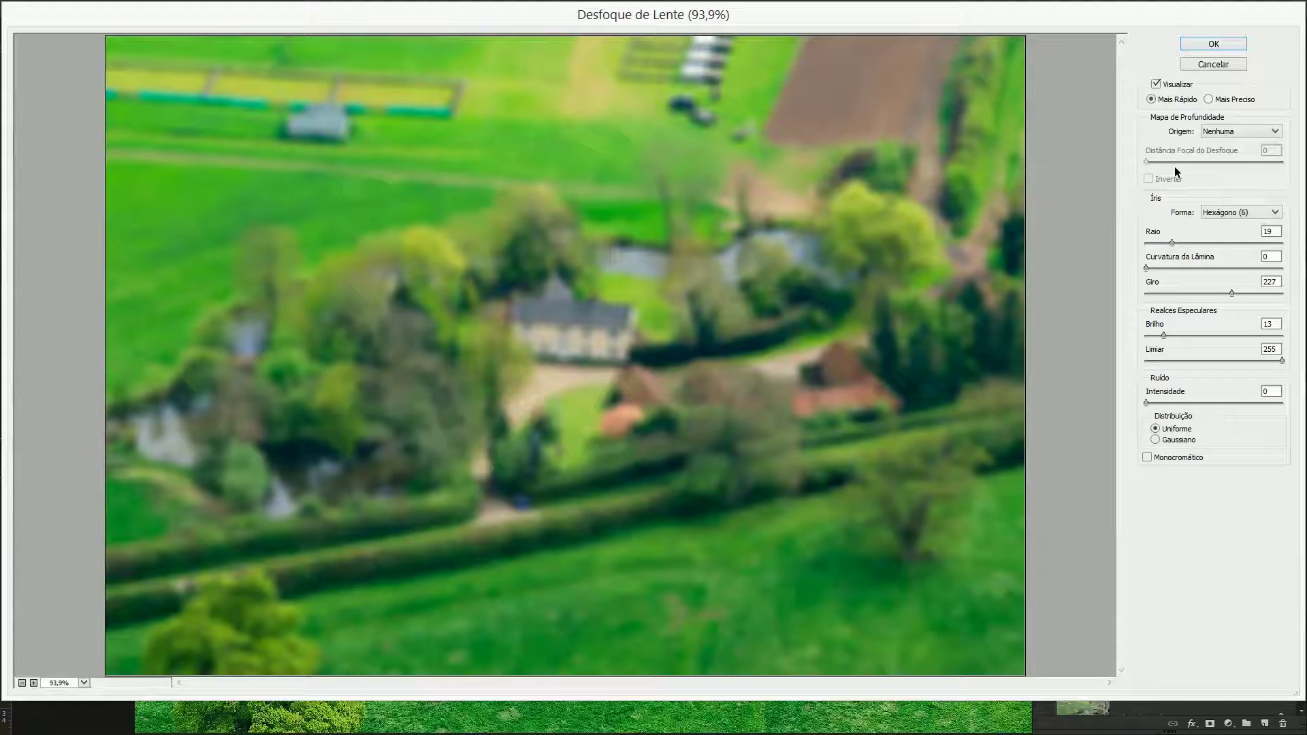
left_click_drag(1172, 243, 1176, 244)
left_click(1176, 243)
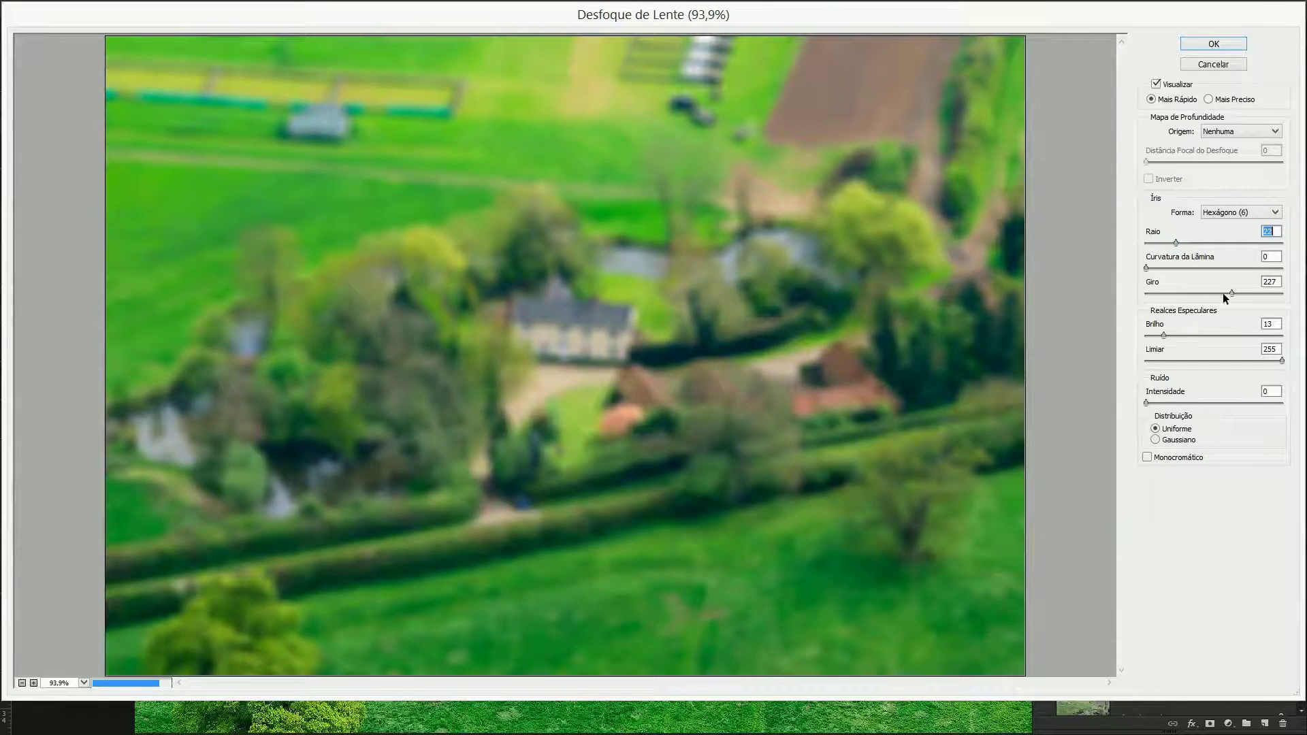
left_click_drag(1263, 294, 1182, 294)
left_click(1214, 44)
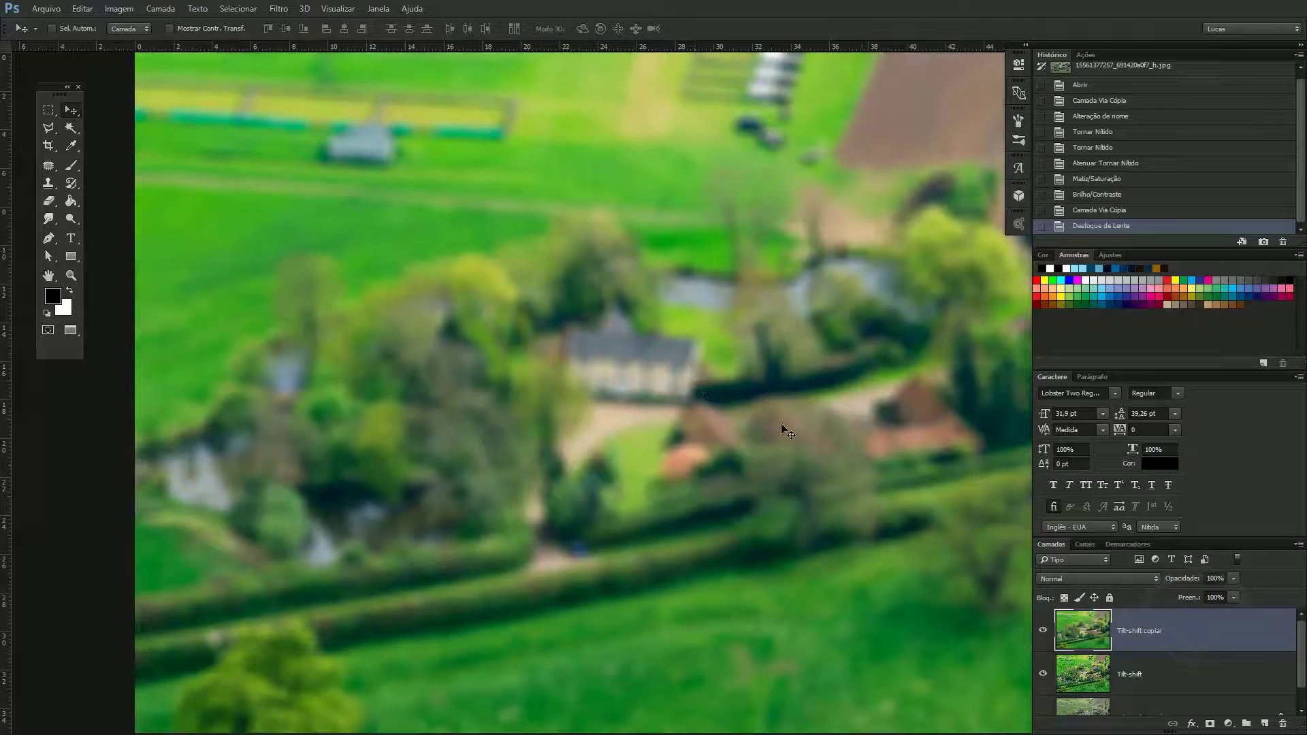
Step: Add a layer mask to the blurred Tilt-shift copiar layer and compare it with the sharp layer beneath
left_click(1209, 724)
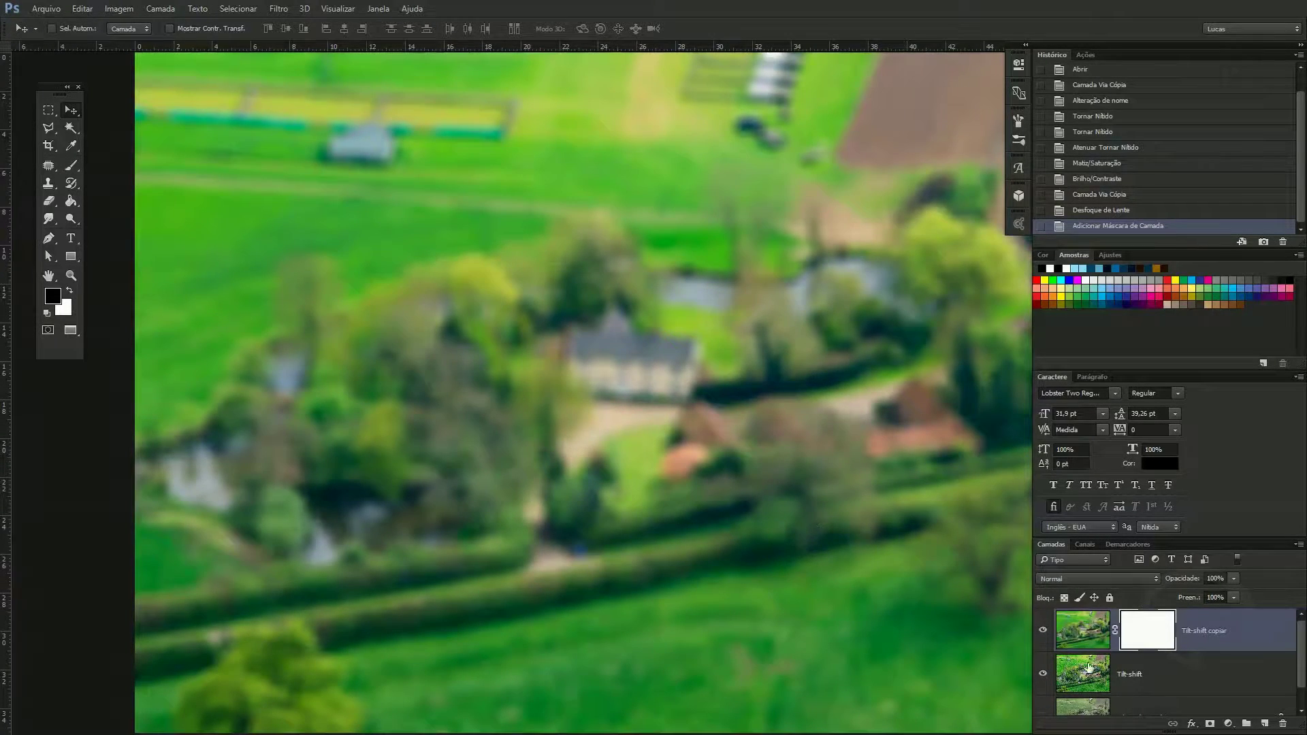
left_click(1044, 630)
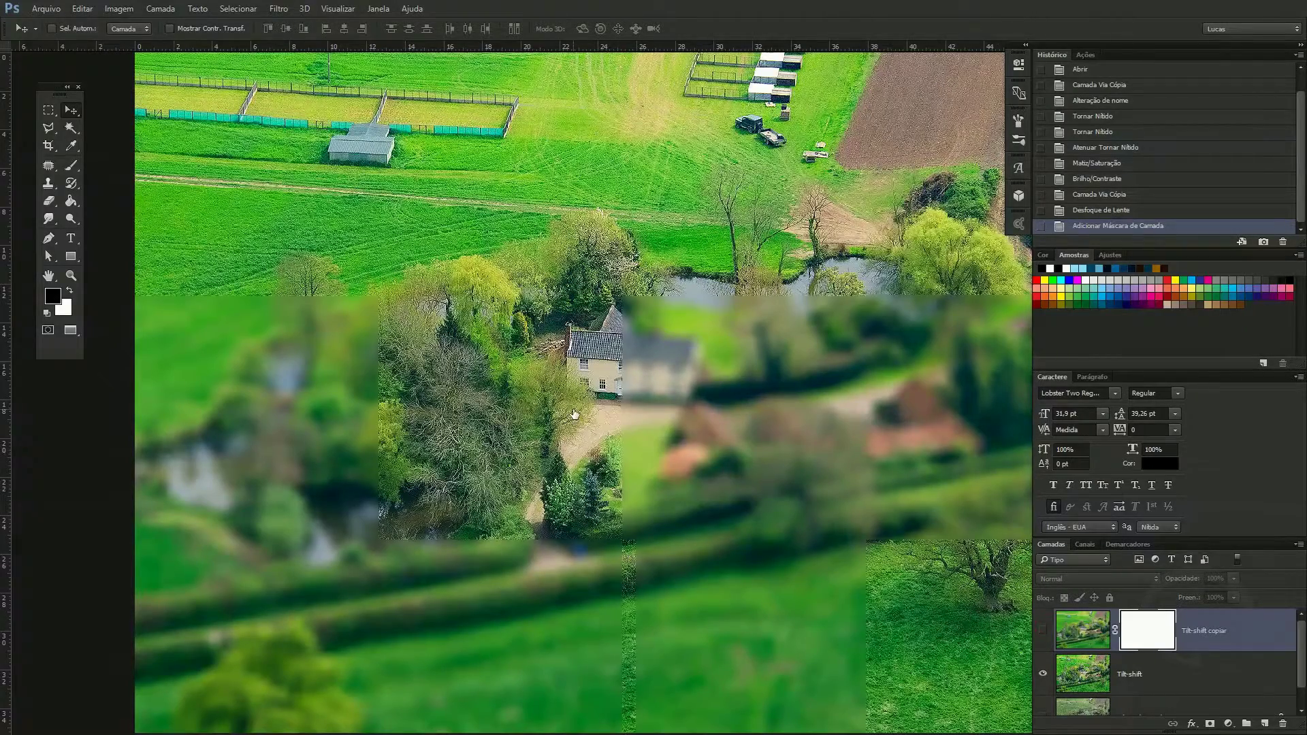
left_click(1042, 630)
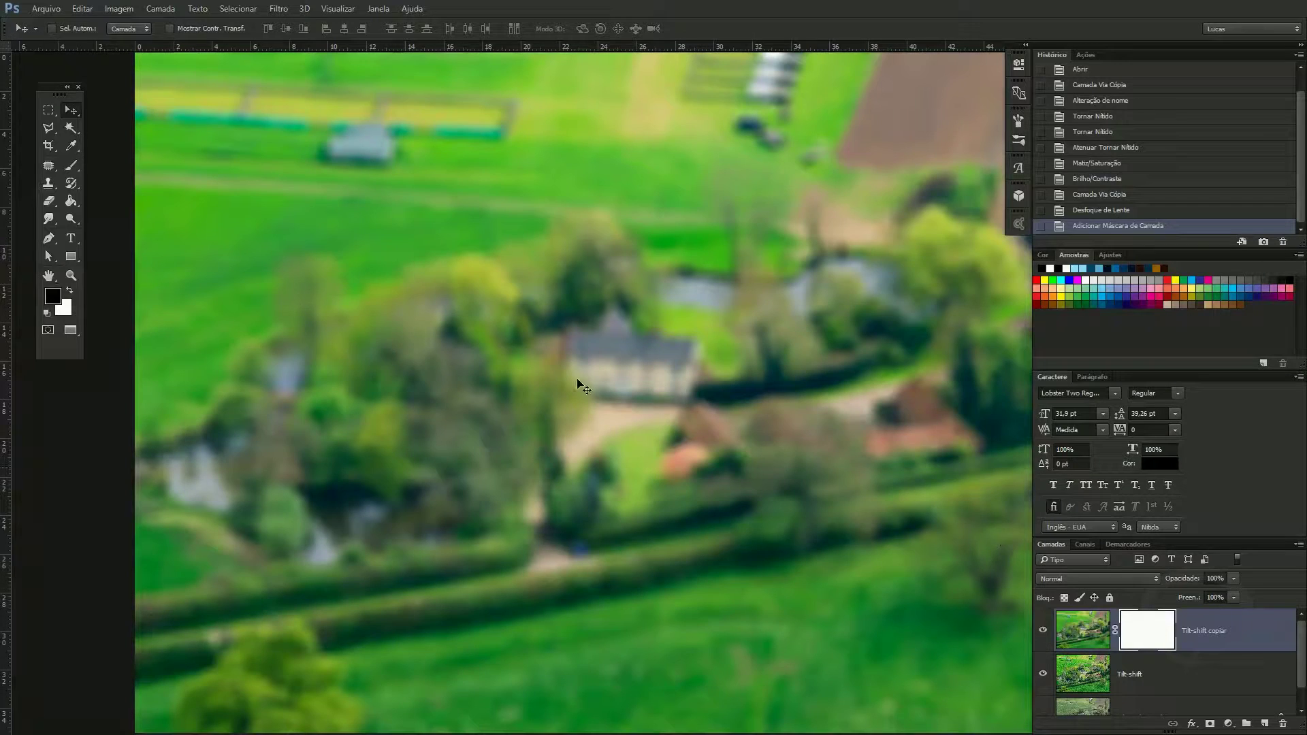
Step: Try painting black on the mask over the farmhouse and surrounding trees with a soft 400 px brush, then undo it
left_click(71, 165)
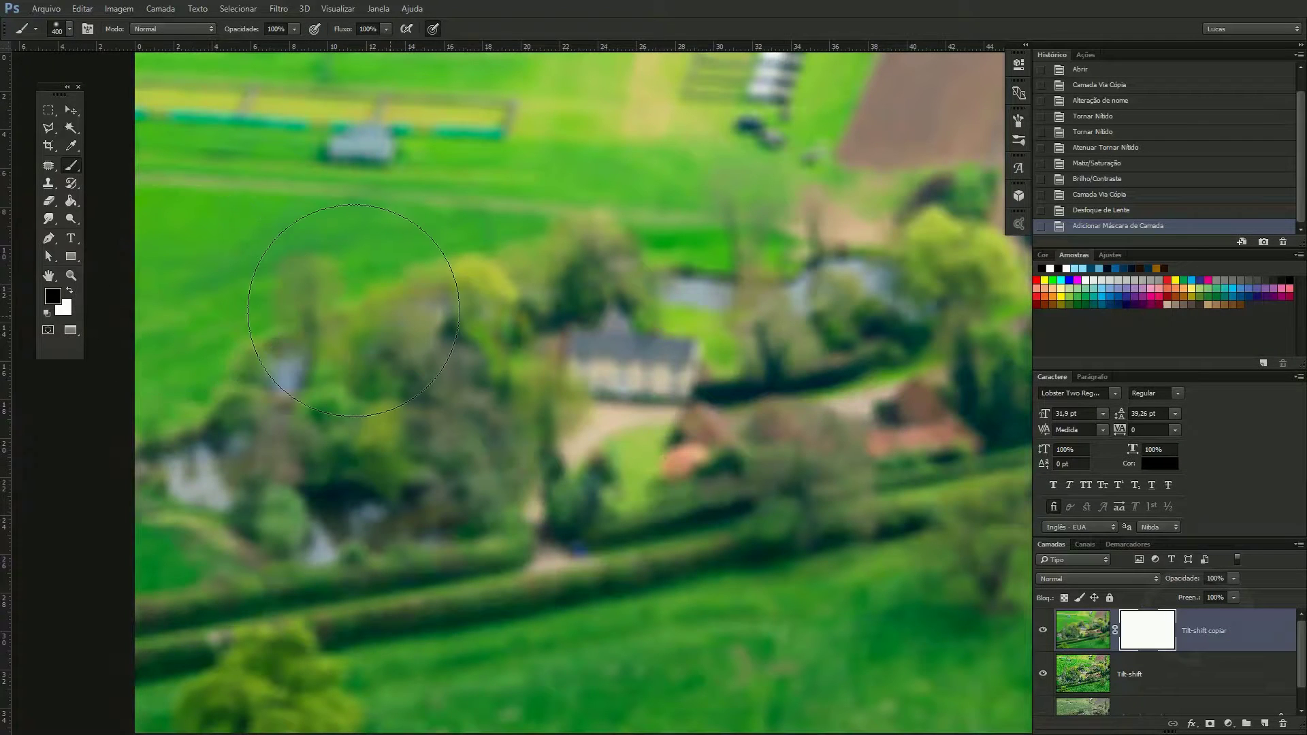
key("x")
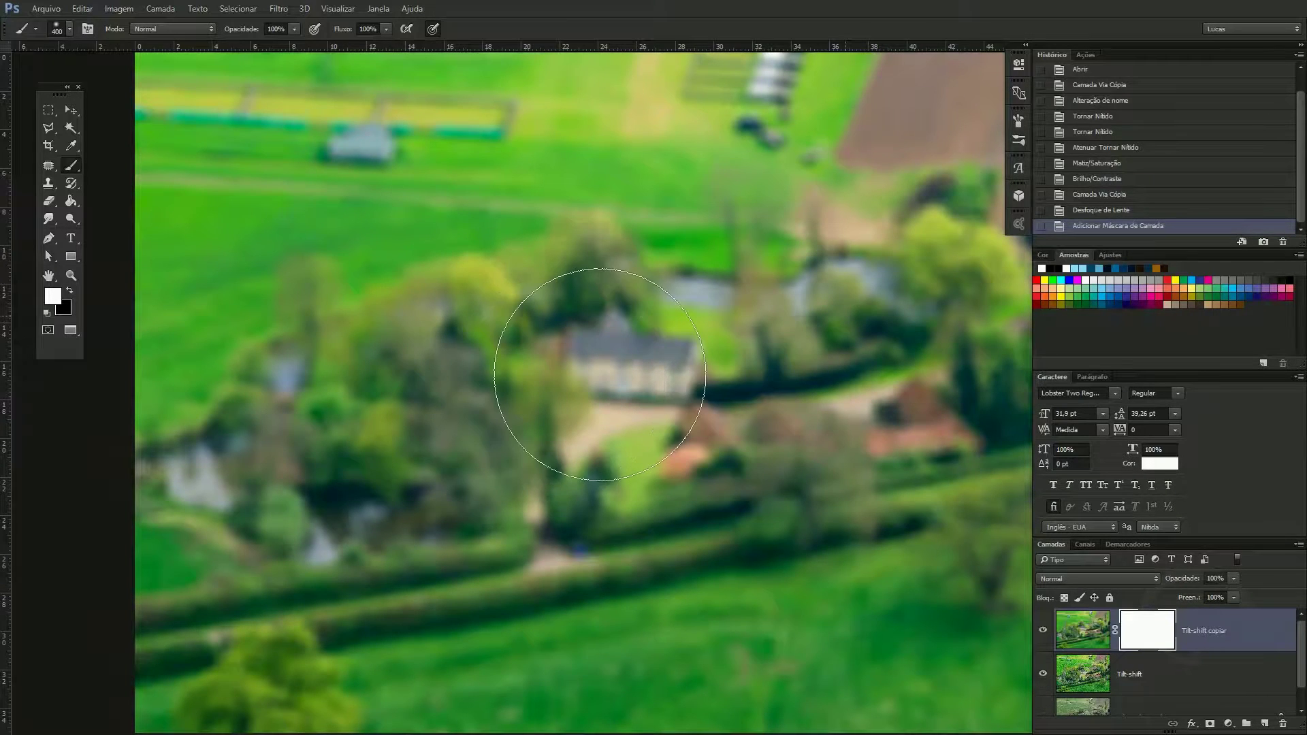
key("x")
mouse_move(350, 394)
left_mouse_down()
mouse_move(452, 422)
mouse_move(555, 365)
left_mouse_up()
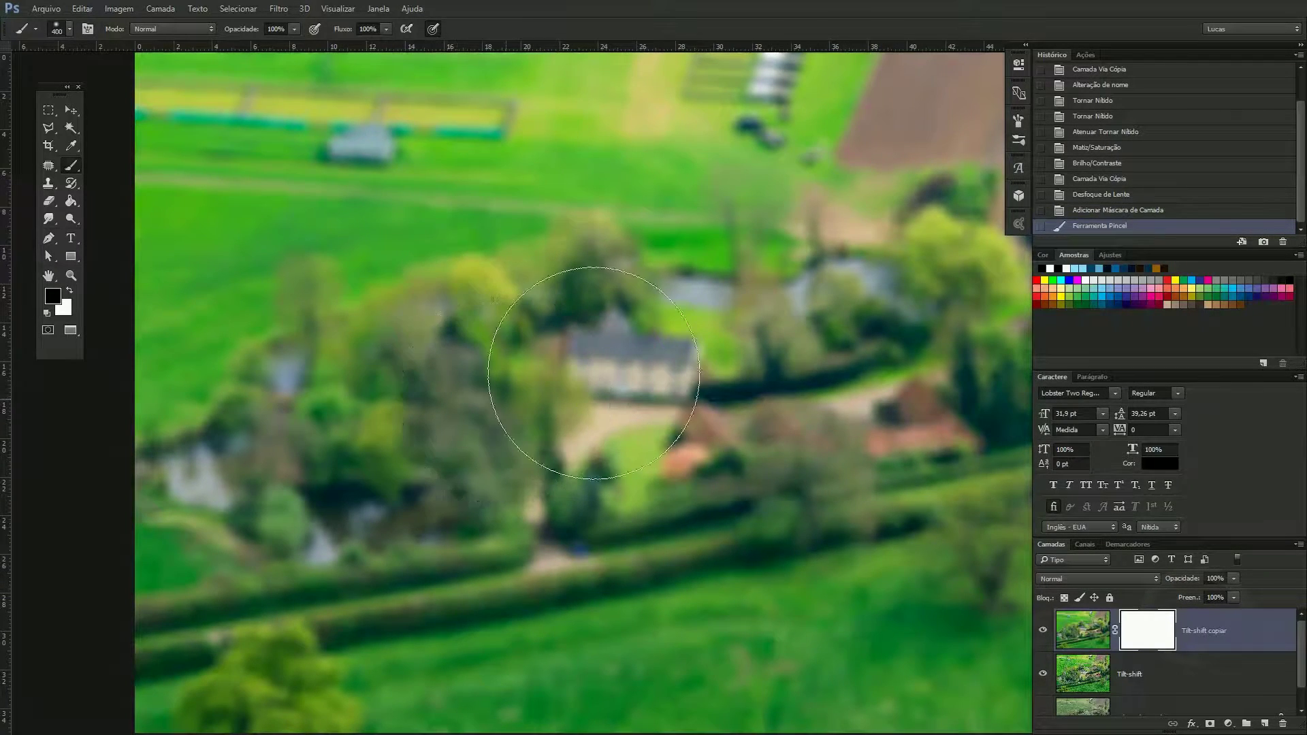
mouse_move(868, 315)
left_mouse_down()
mouse_move(876, 293)
mouse_move(643, 359)
mouse_move(746, 395)
left_mouse_up()
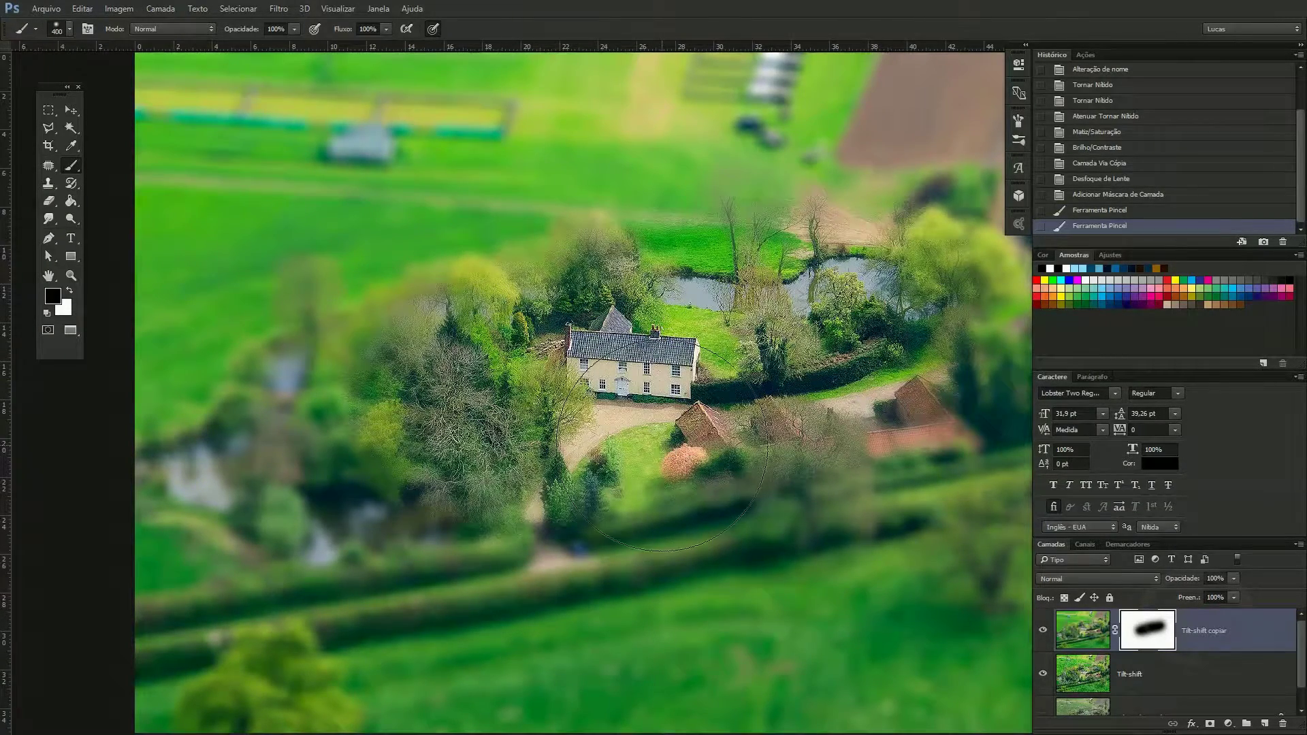
key("ctrl+z")
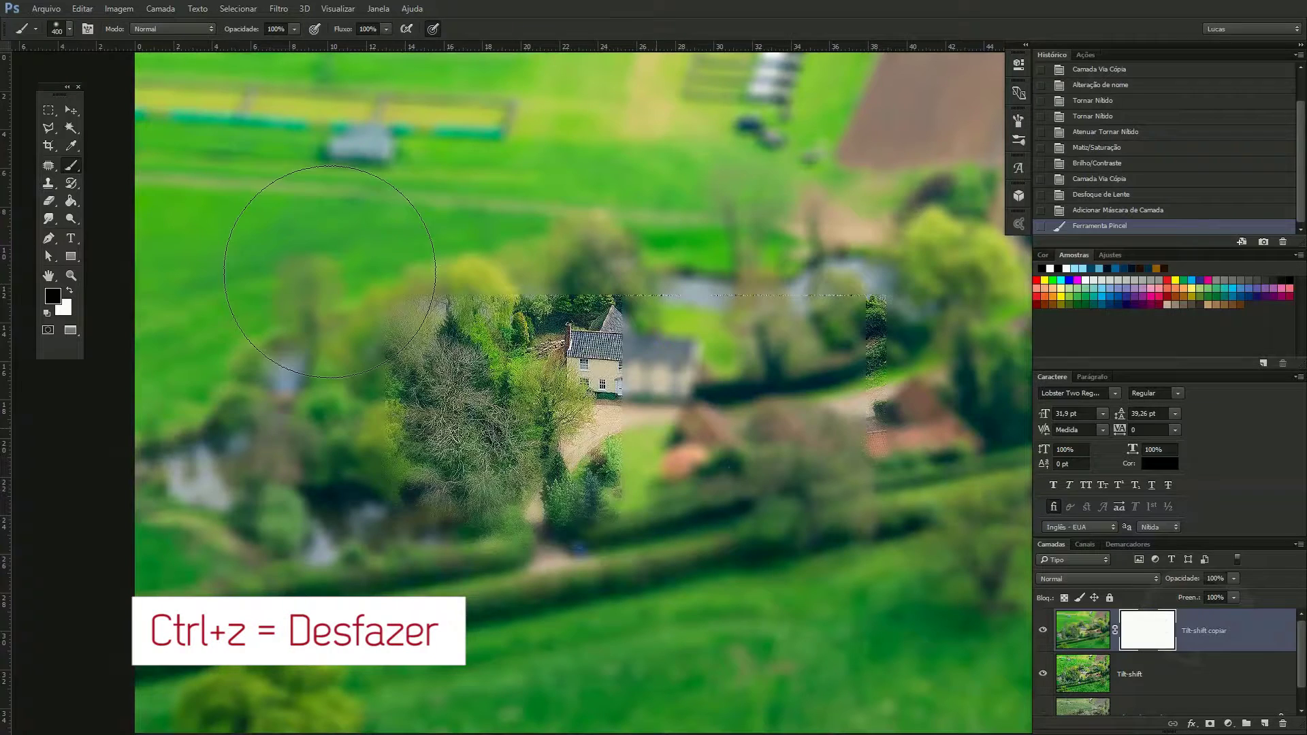
Step: Set up a linear gradient with white stops at both ends and a black stop at 48%
left_click(69, 200)
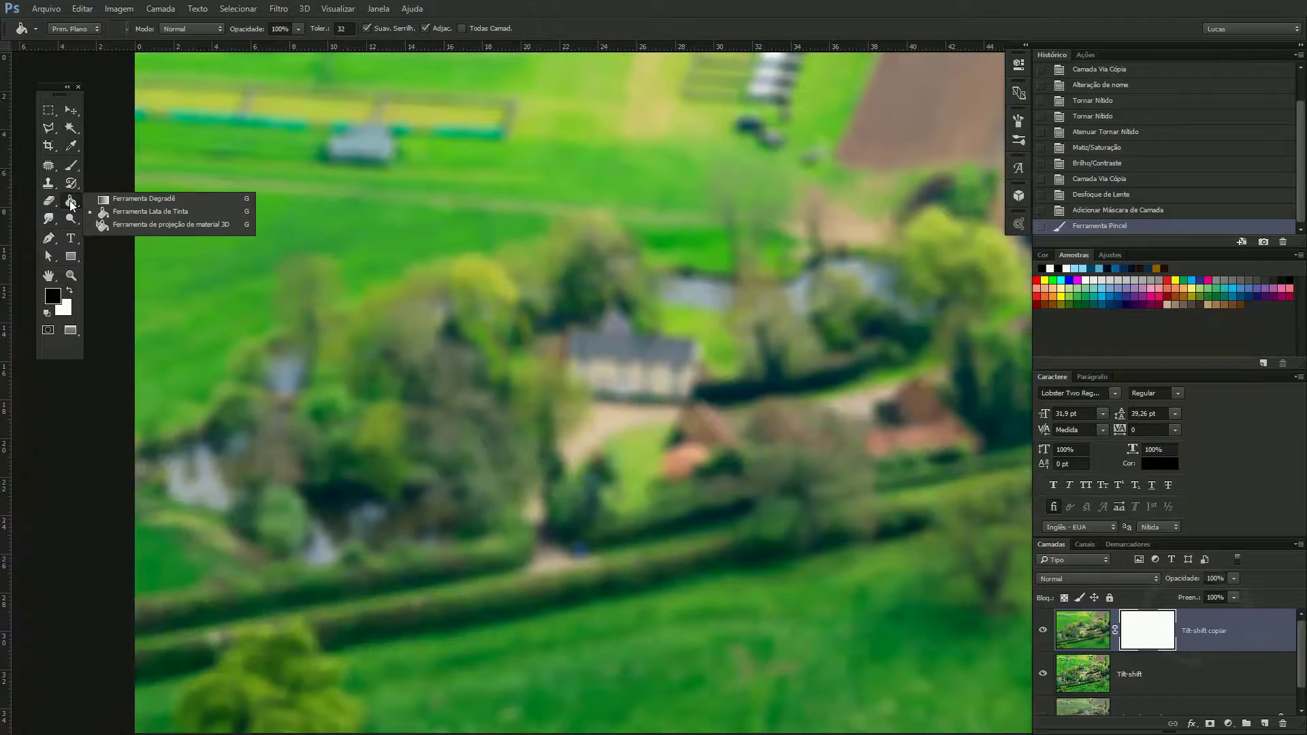
left_click(132, 199)
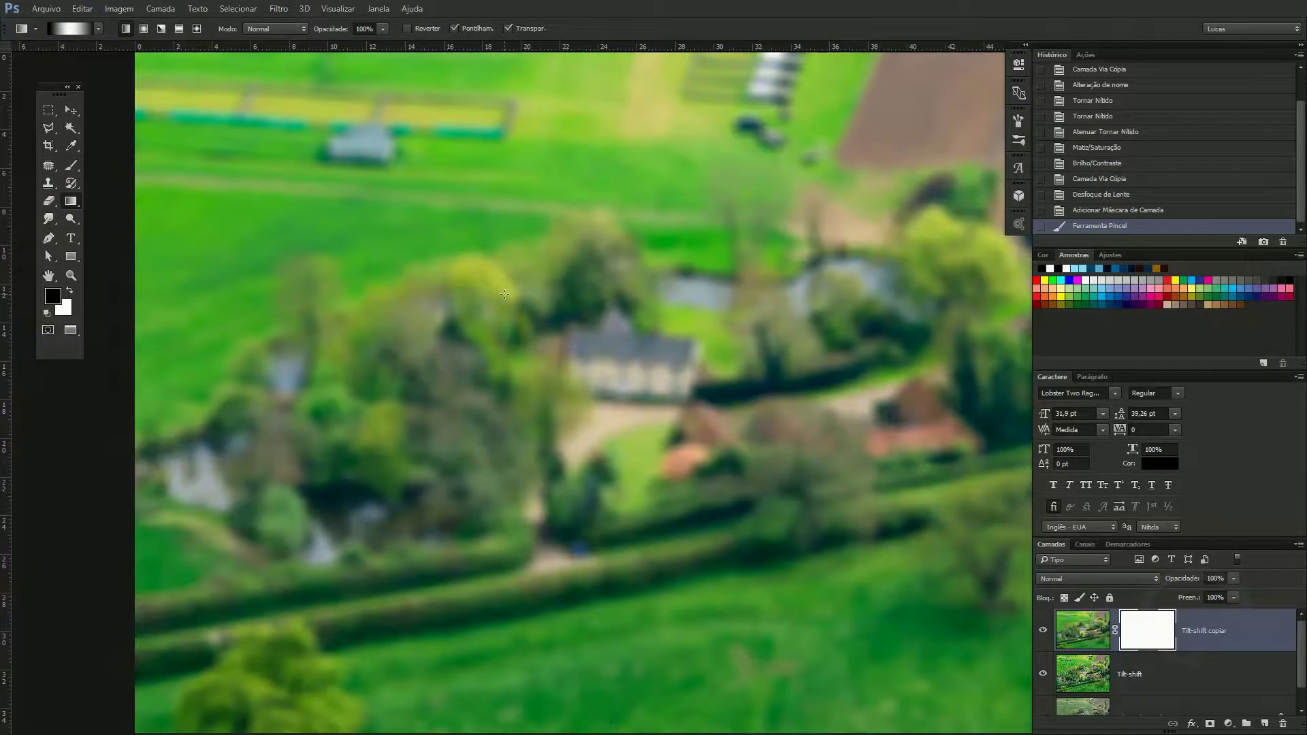
left_click(70, 30)
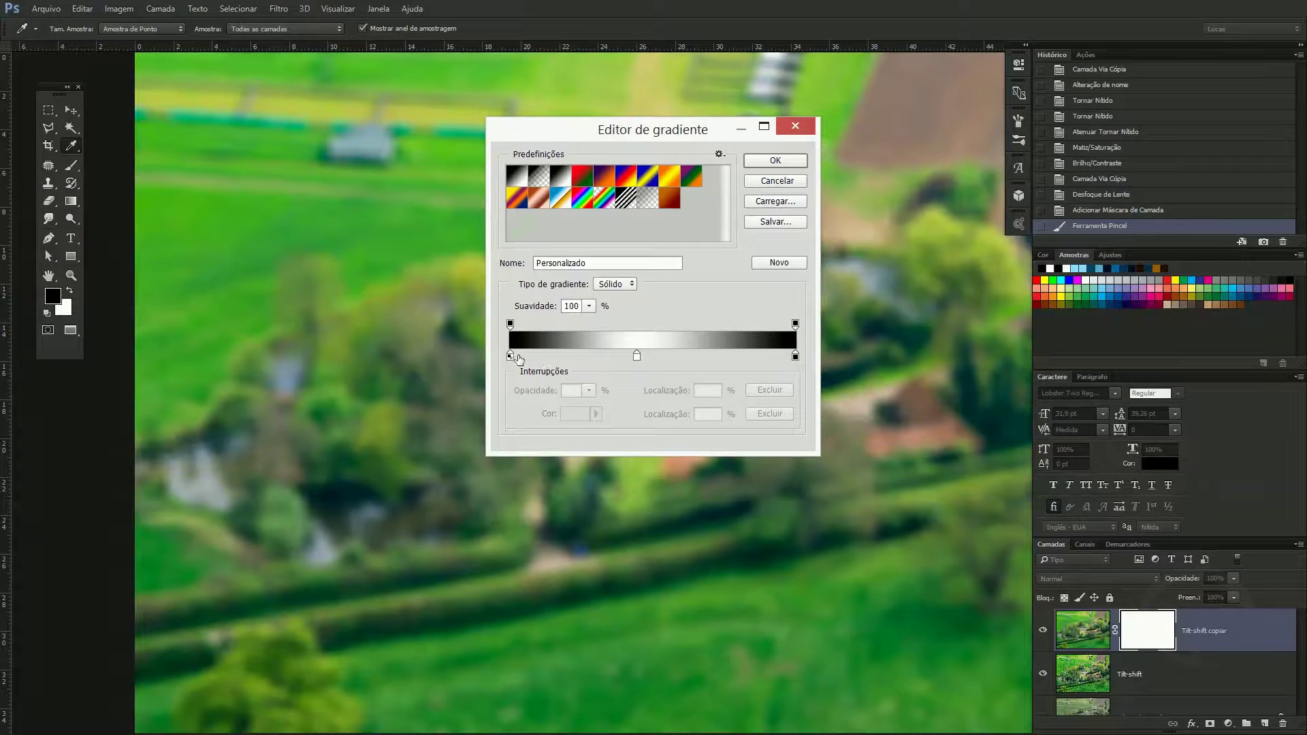
mouse_move(511, 357)
left_mouse_down()
mouse_move(670, 356)
mouse_move(510, 357)
left_mouse_up()
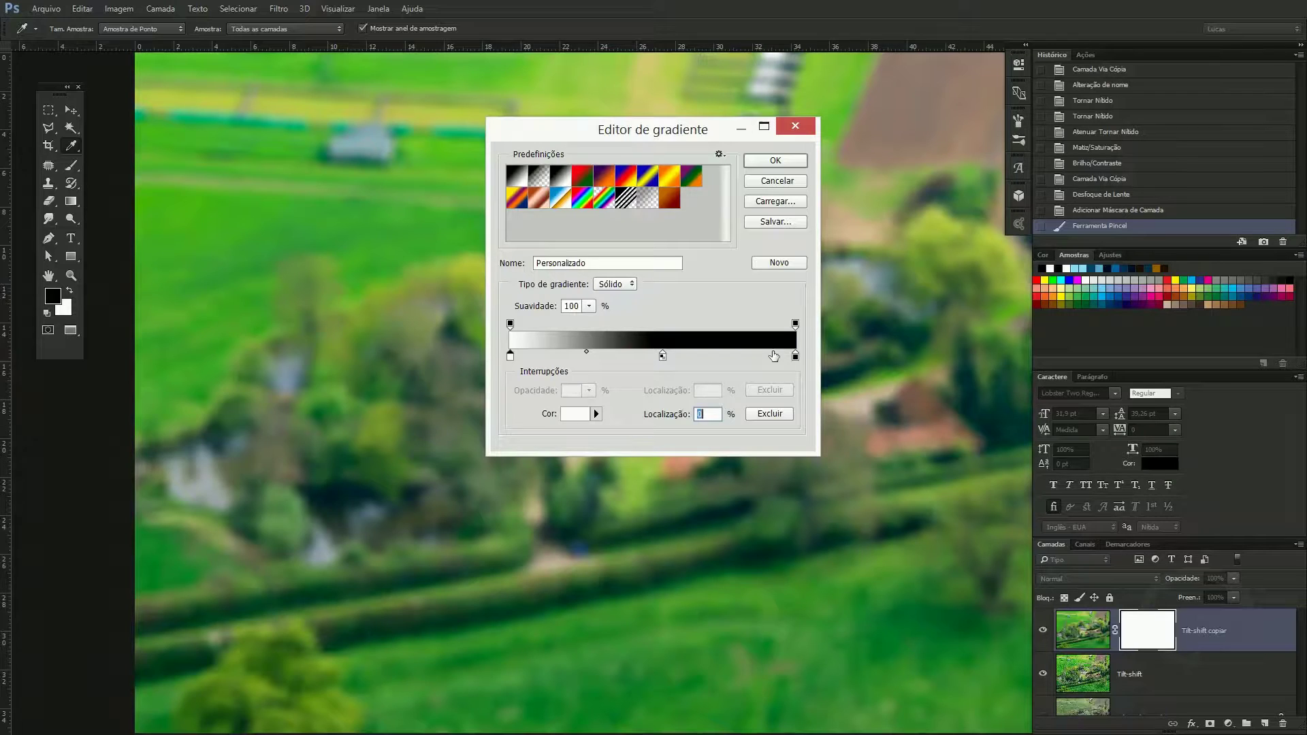
double_click(796, 357)
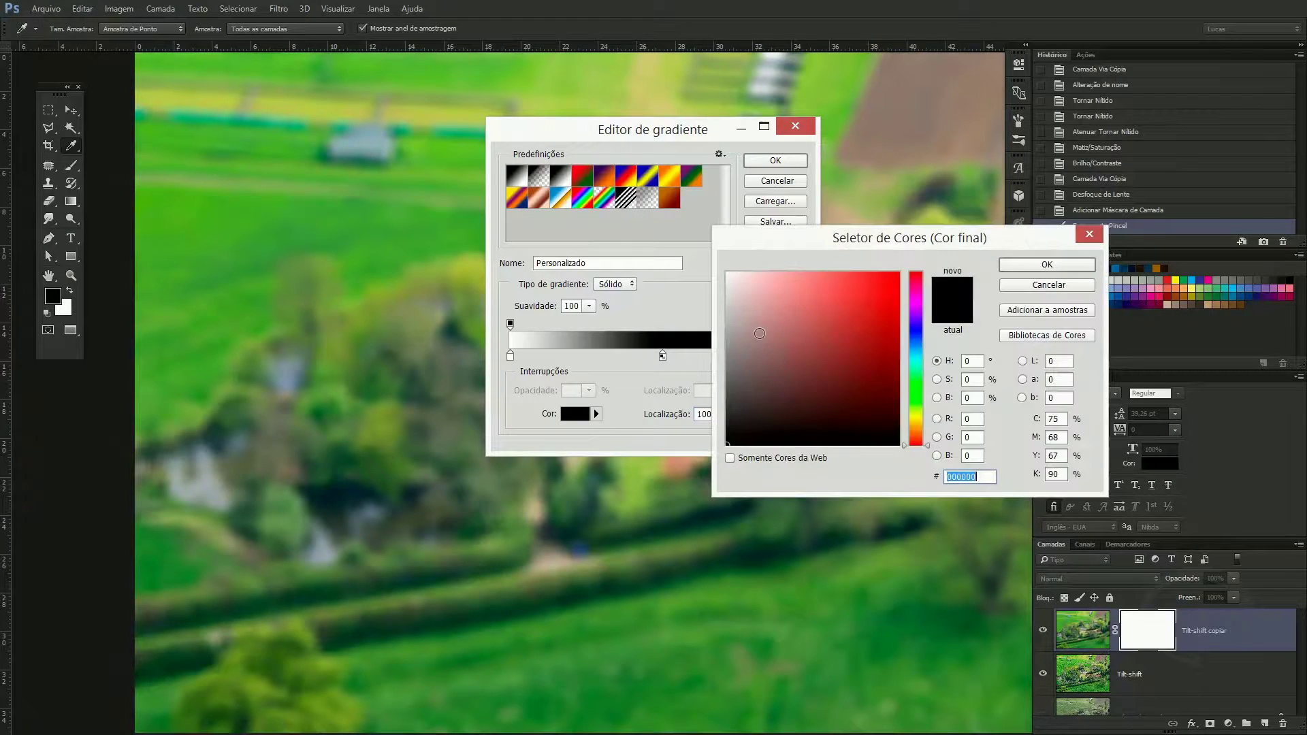
left_click(697, 273)
left_click(1017, 266)
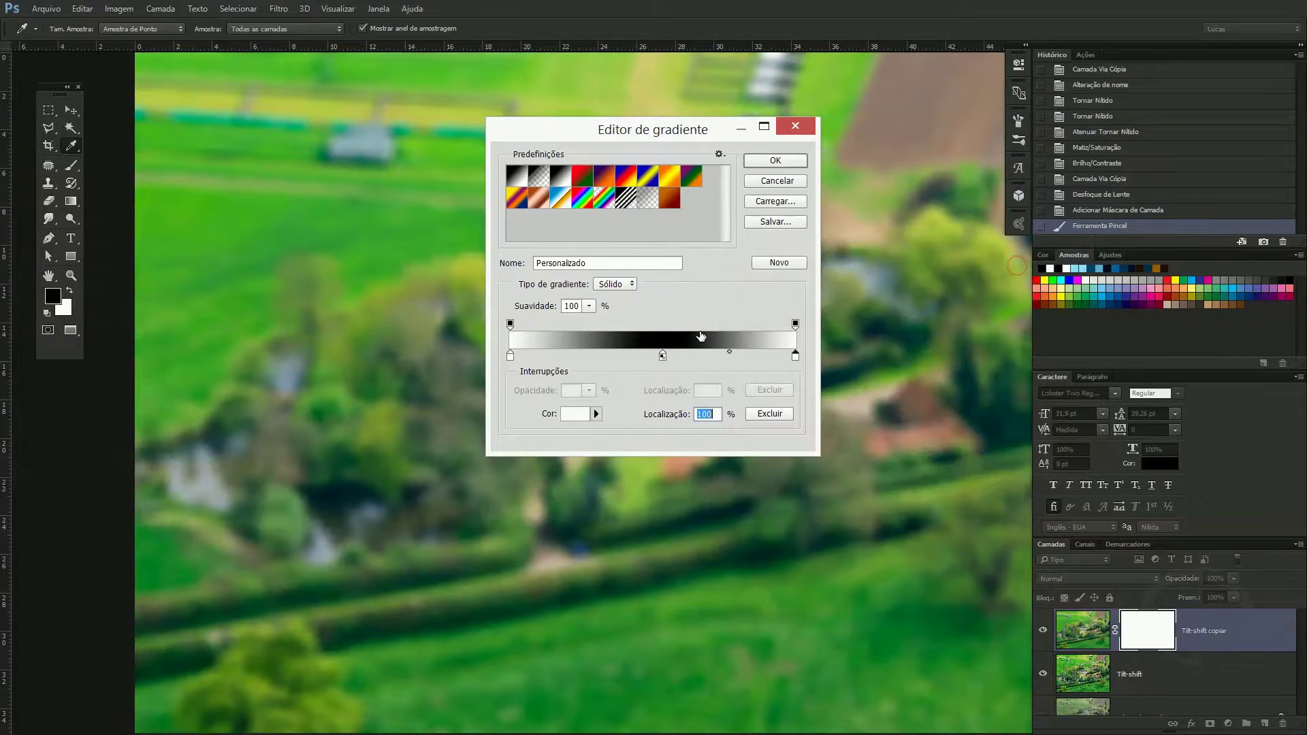
mouse_move(657, 356)
left_mouse_down()
mouse_move(652, 373)
mouse_move(647, 356)
left_mouse_up()
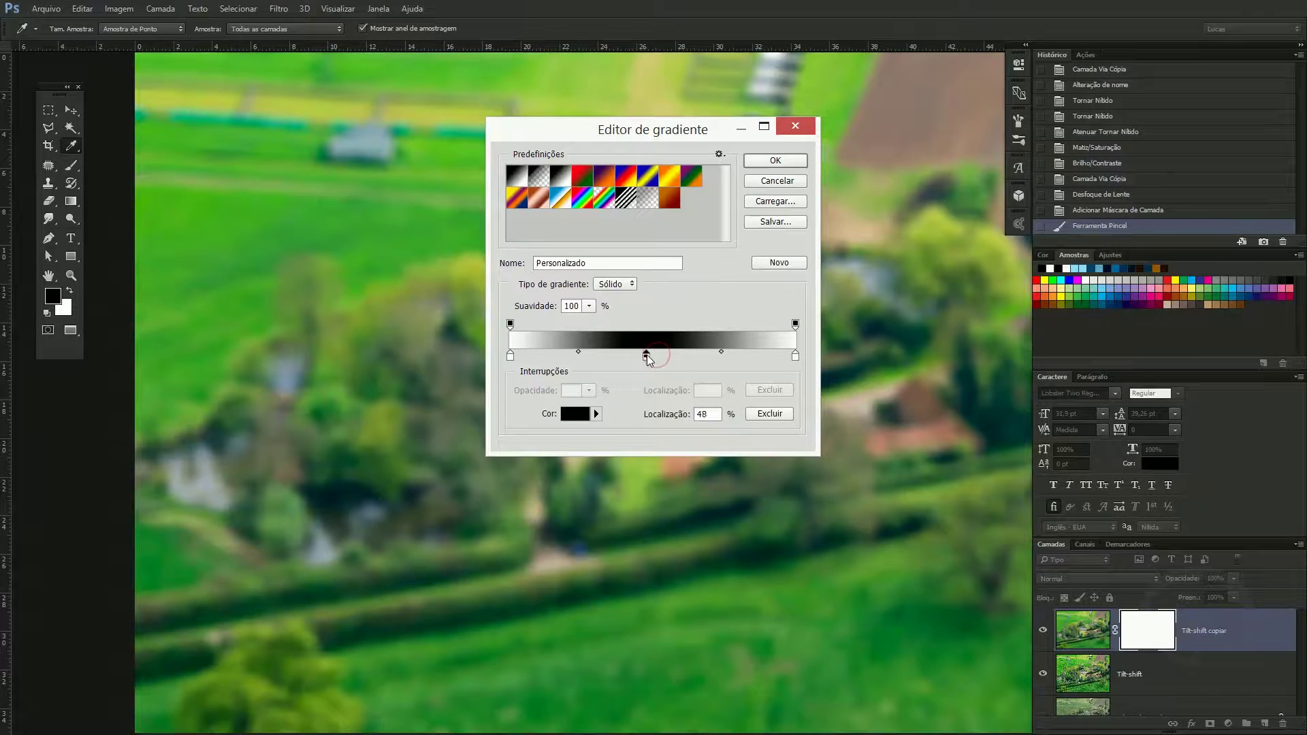
Step: Try shifting the gradient's midpoint and adding an extra black colour stop between the central and end stops
mouse_move(721, 352)
left_mouse_down()
mouse_move(749, 354)
mouse_move(724, 353)
left_mouse_up()
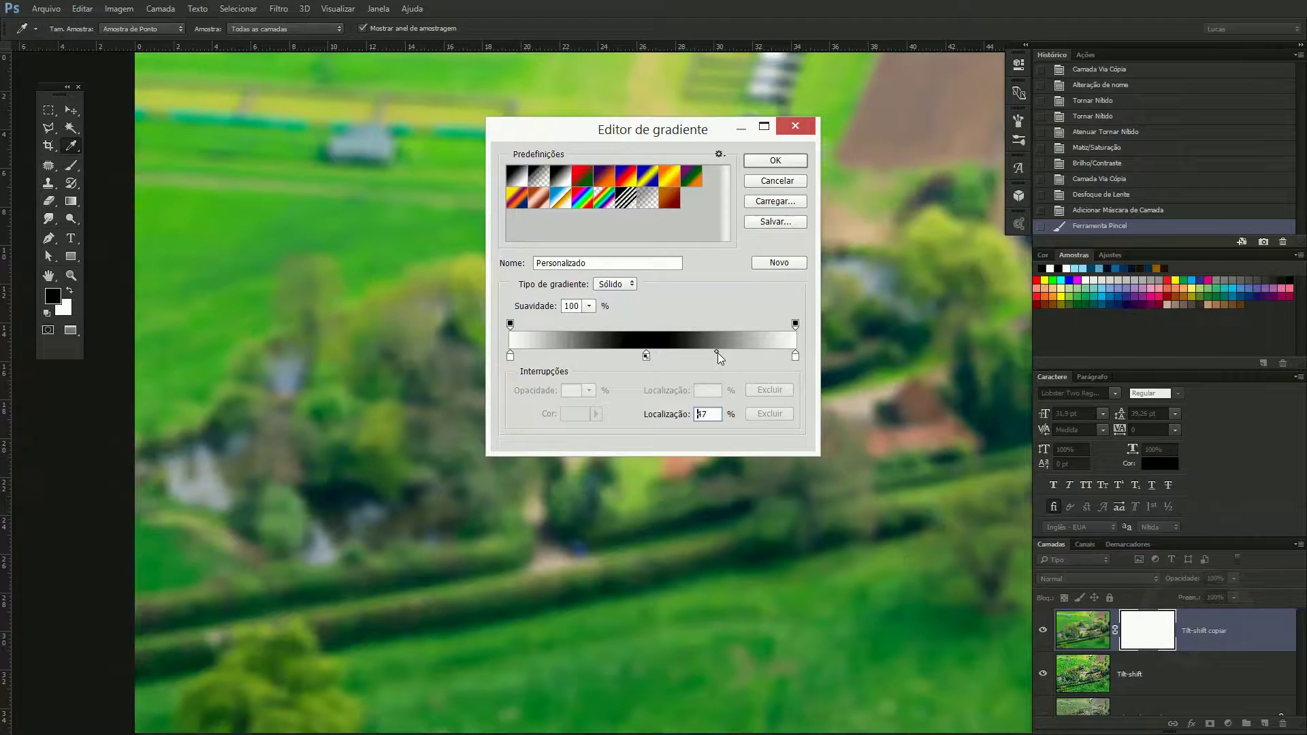
left_click(695, 356)
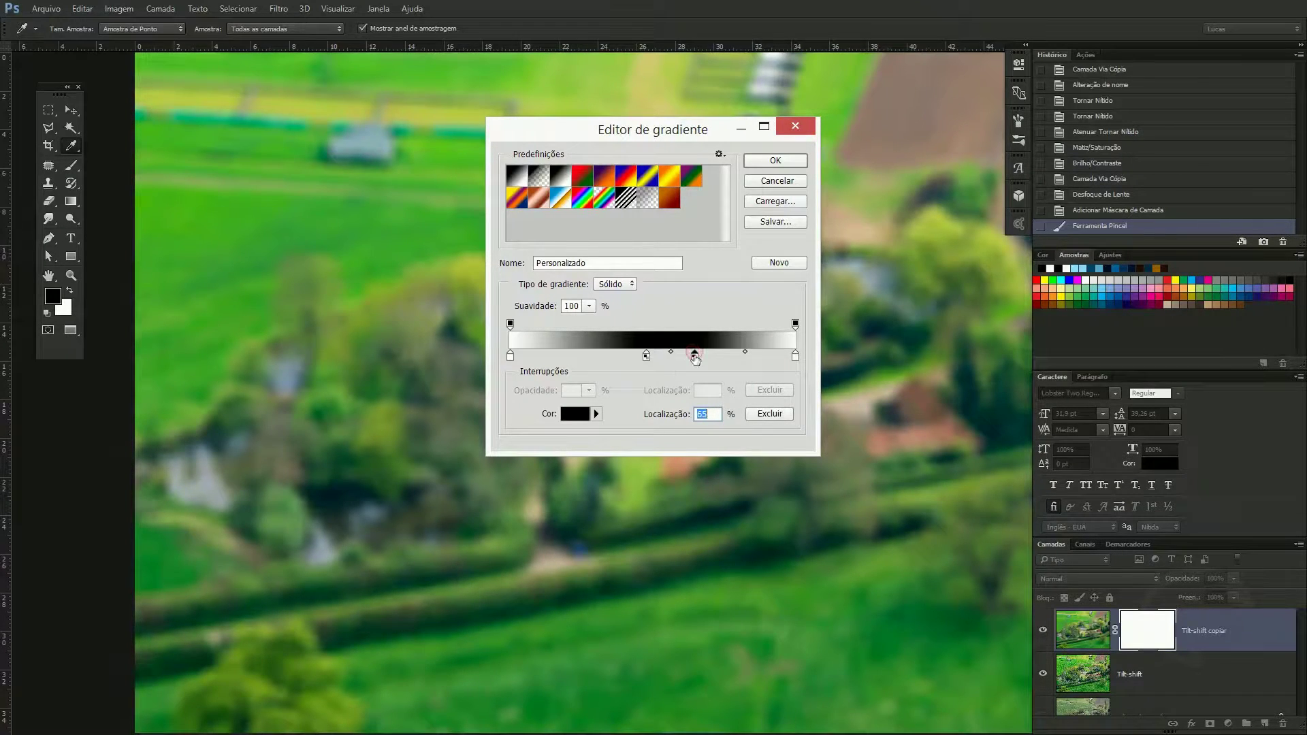
left_click_drag(696, 371, 696, 383)
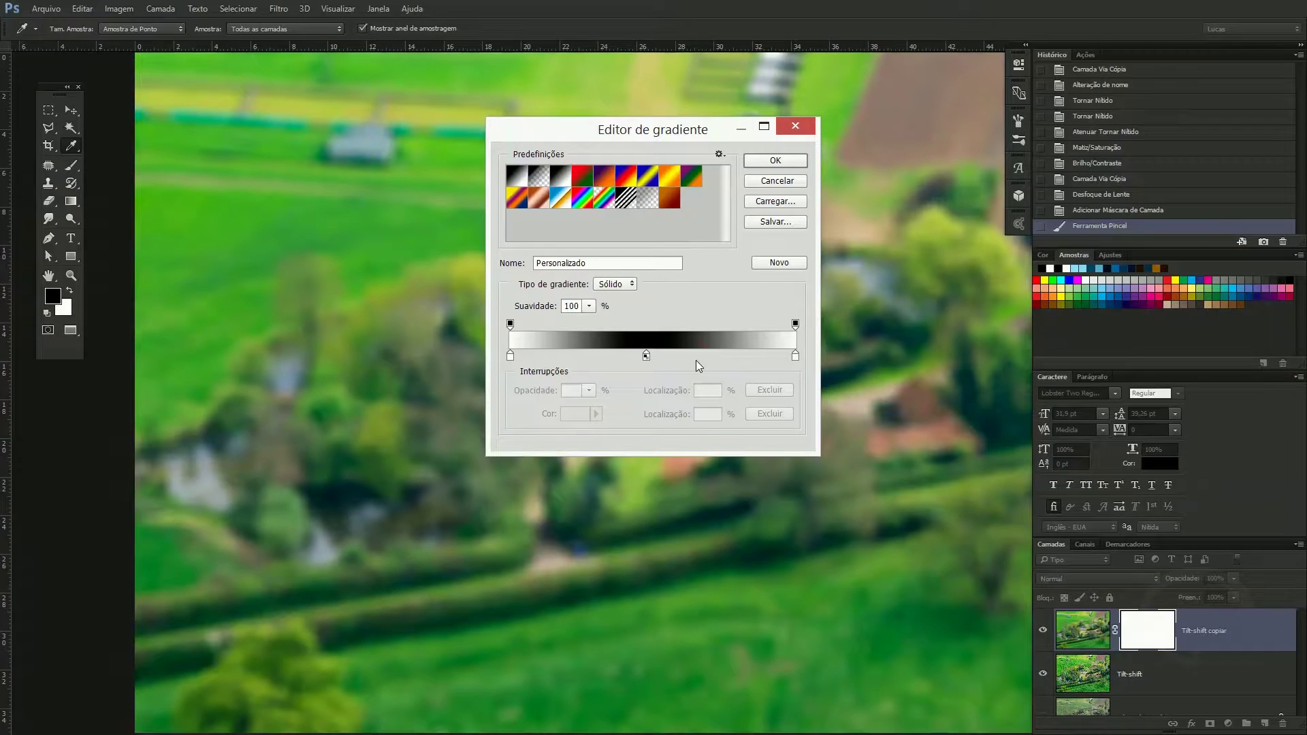
left_click(677, 356)
left_click_drag(676, 357, 696, 383)
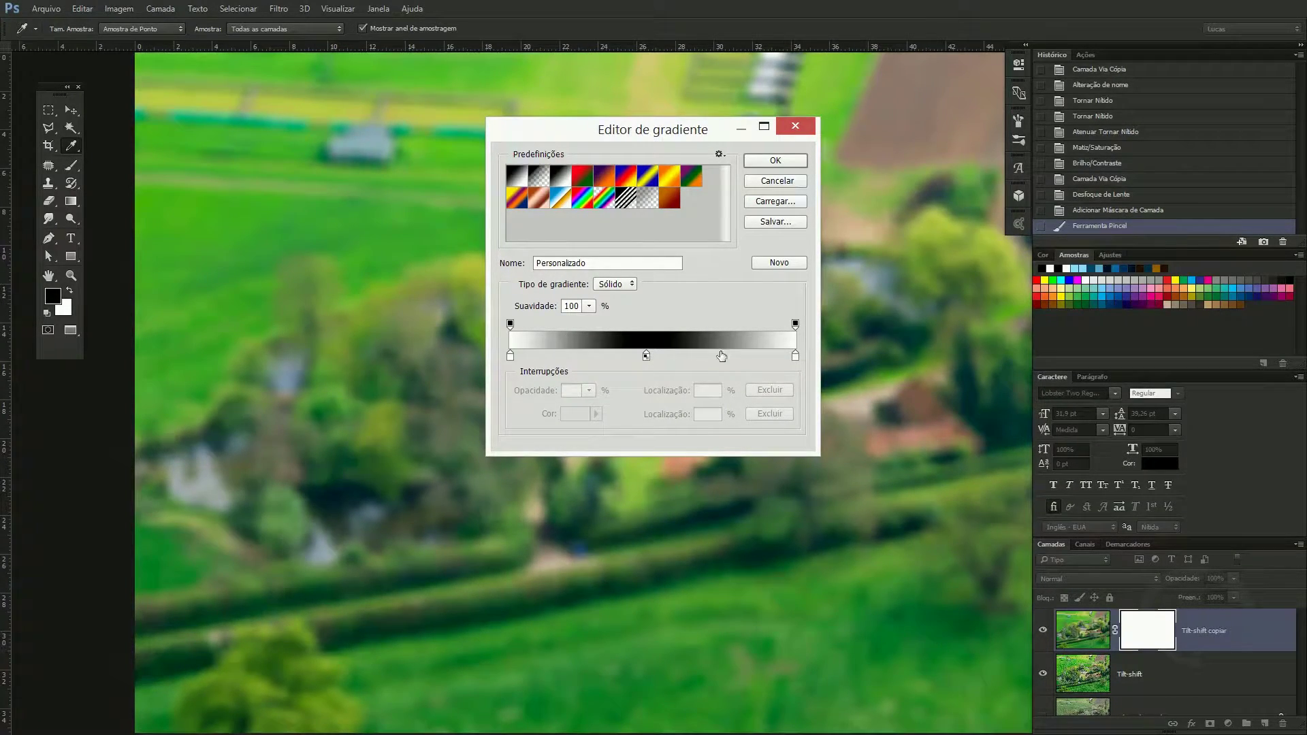
Step: Accept the gradient and draw it slightly tilted on the layer mask, from the trees above the farmhouse to the hedges below
left_click(773, 161)
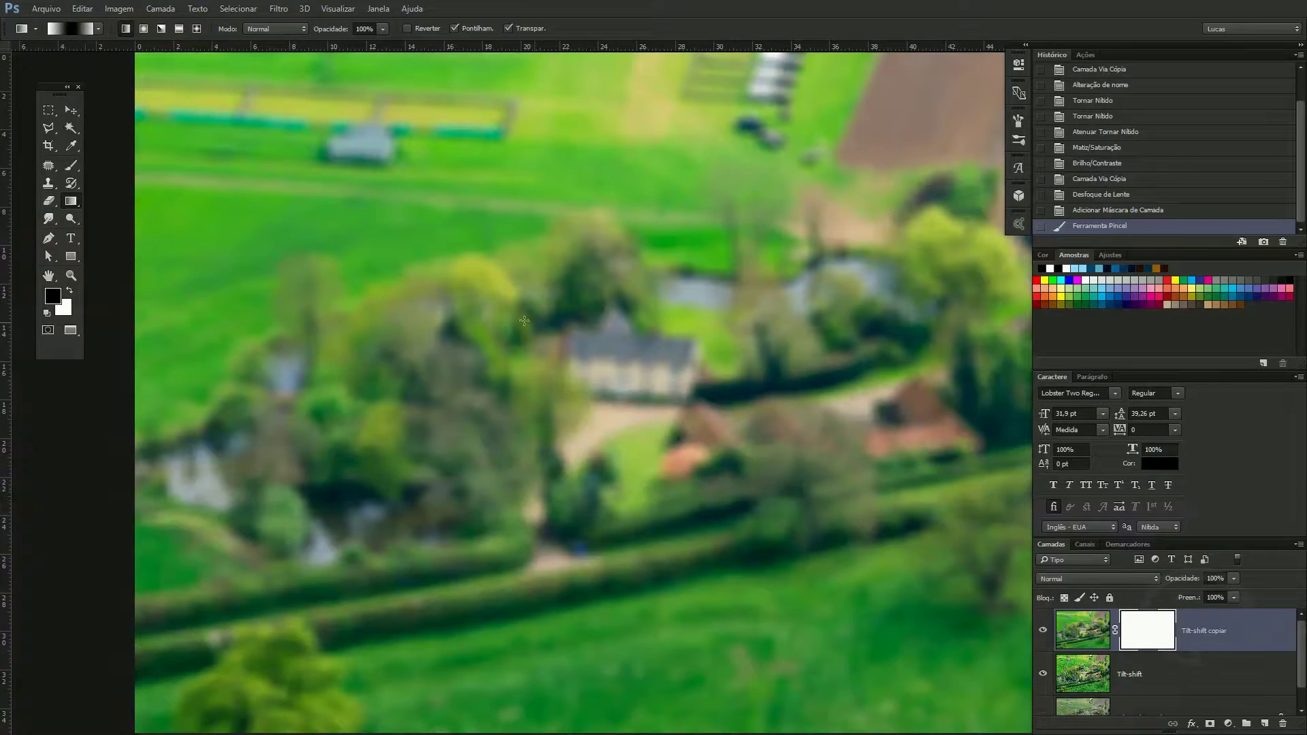
left_click_drag(592, 300, 654, 571)
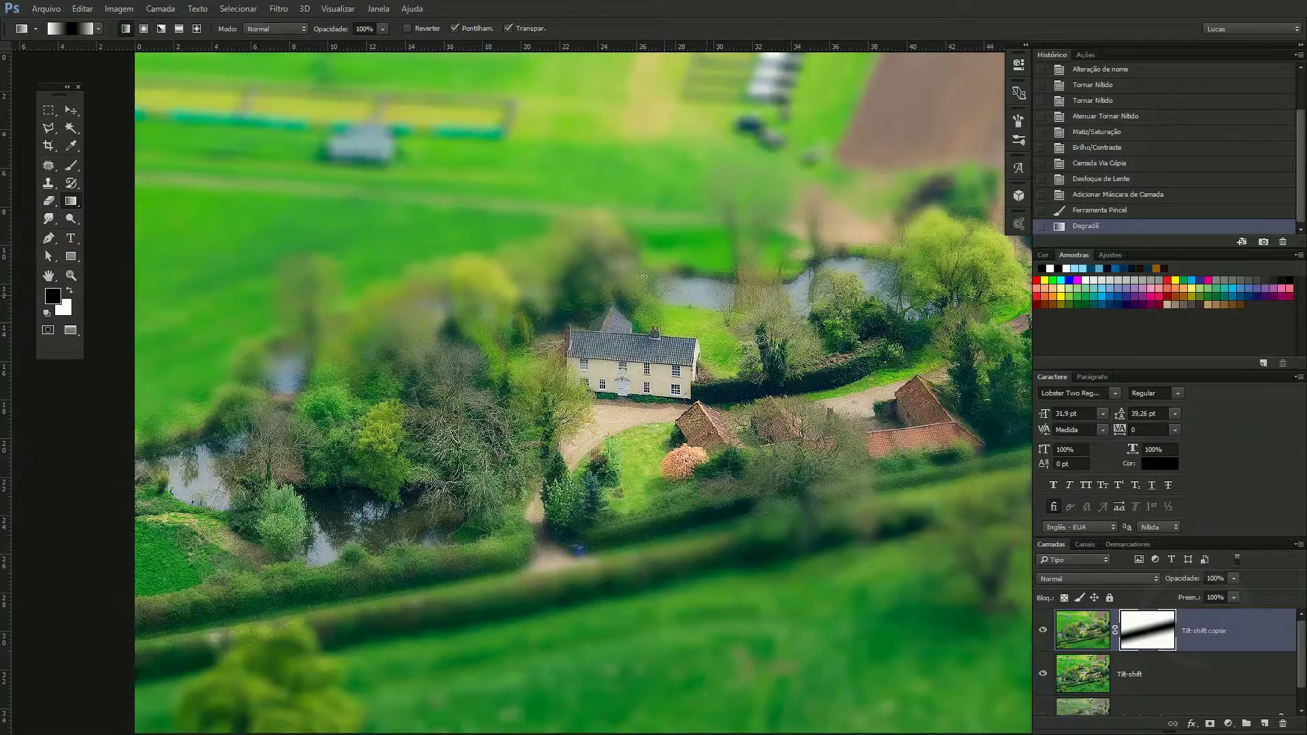
left_click_drag(601, 218, 662, 568)
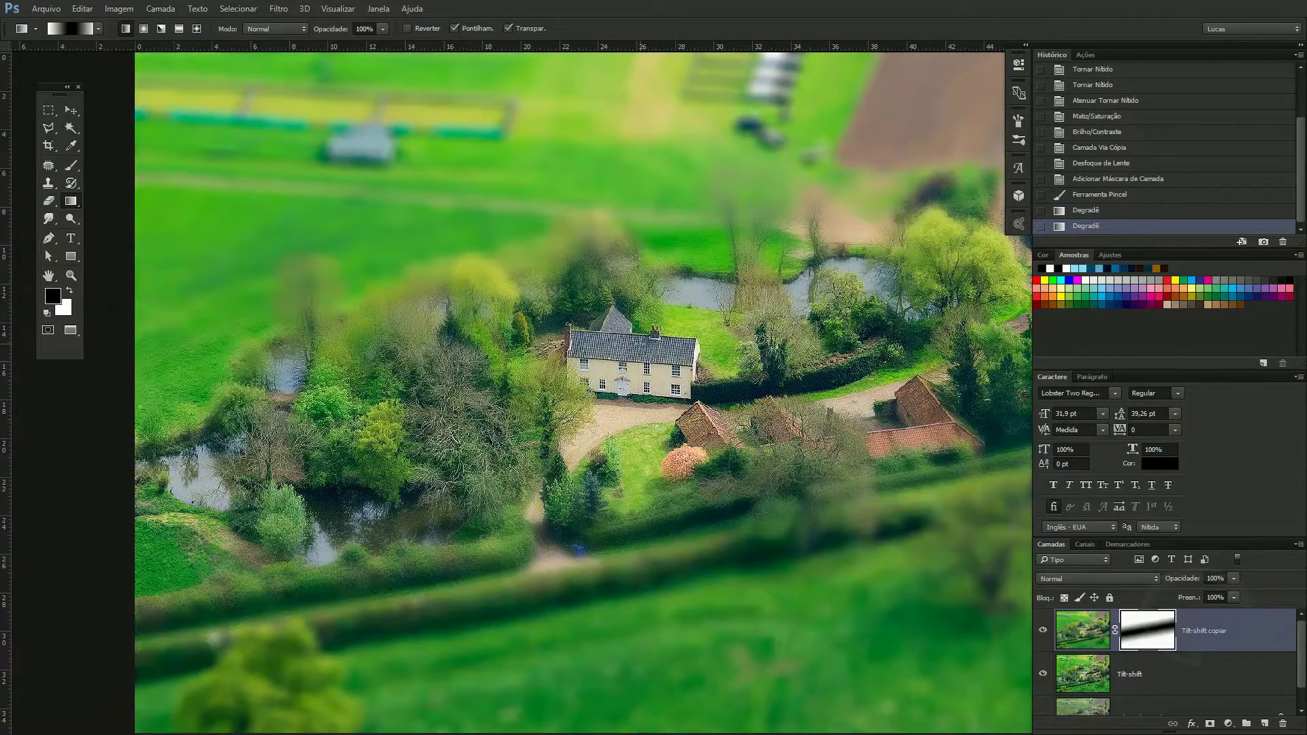
scroll(643, 351, "down", 3)
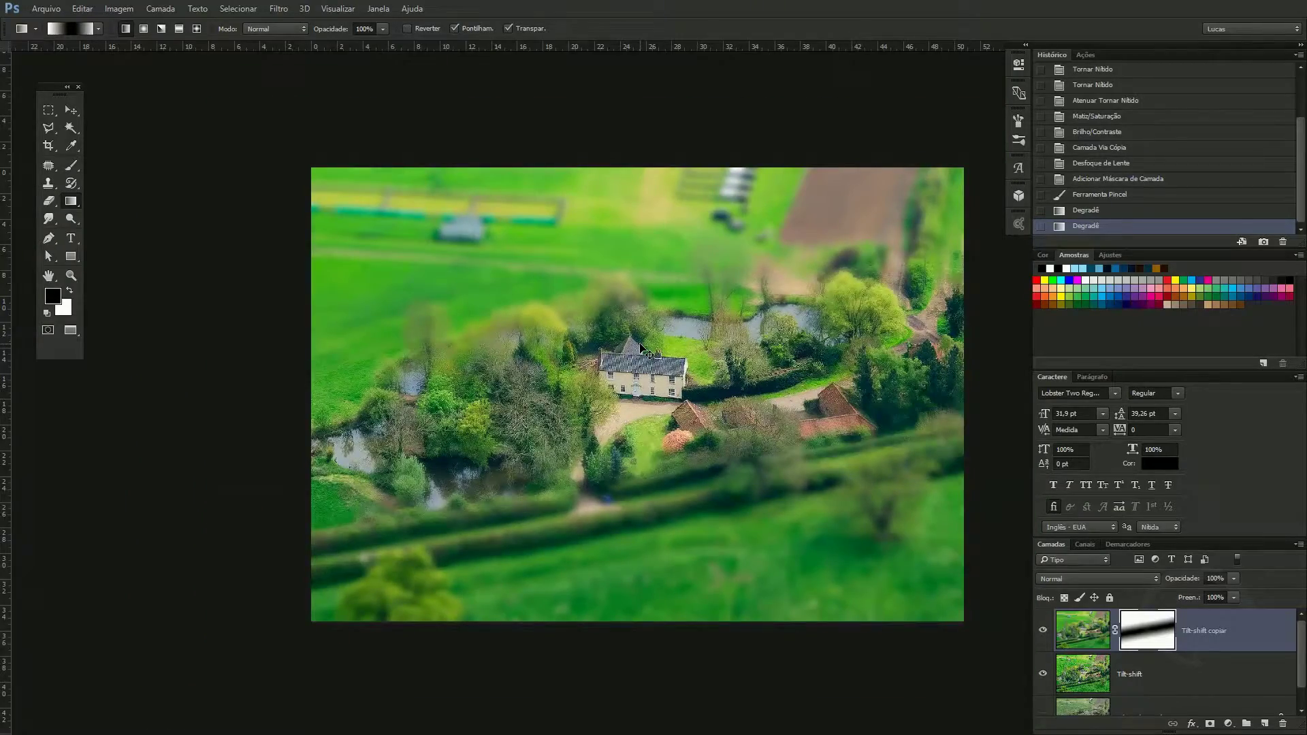
scroll(643, 350, "up", 1)
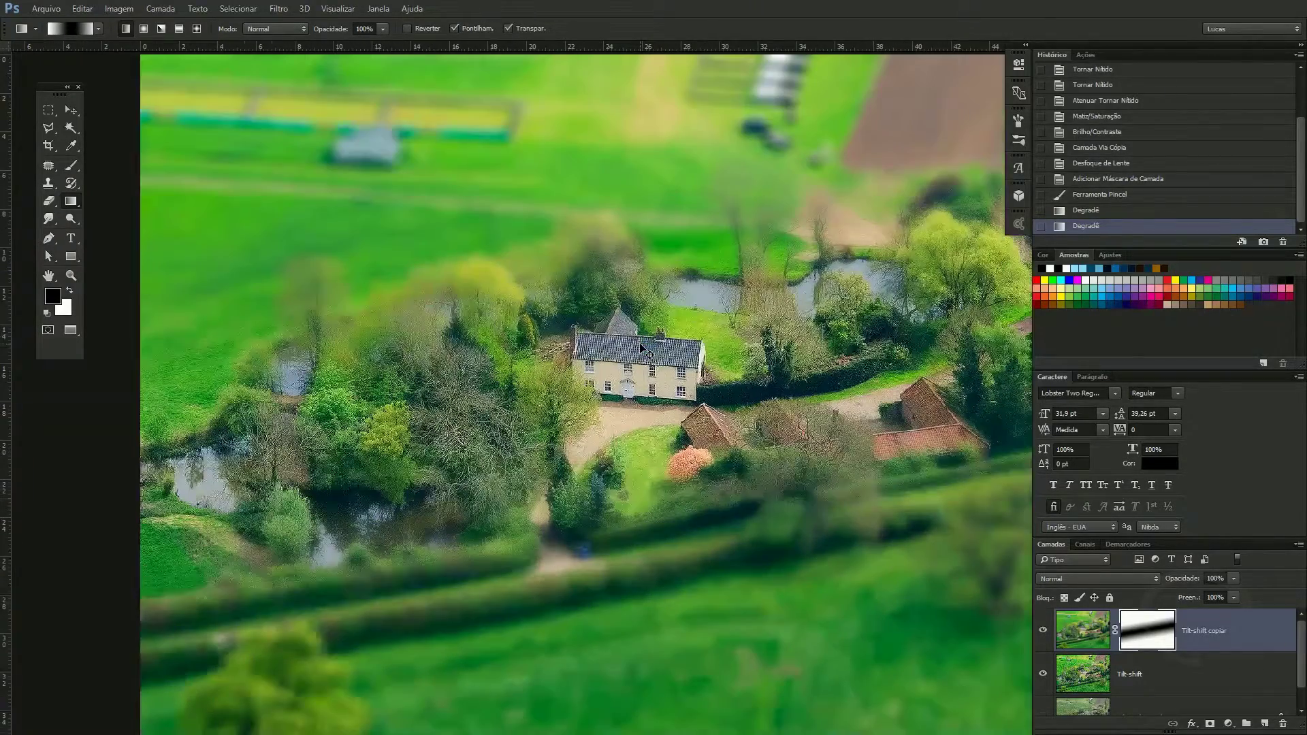